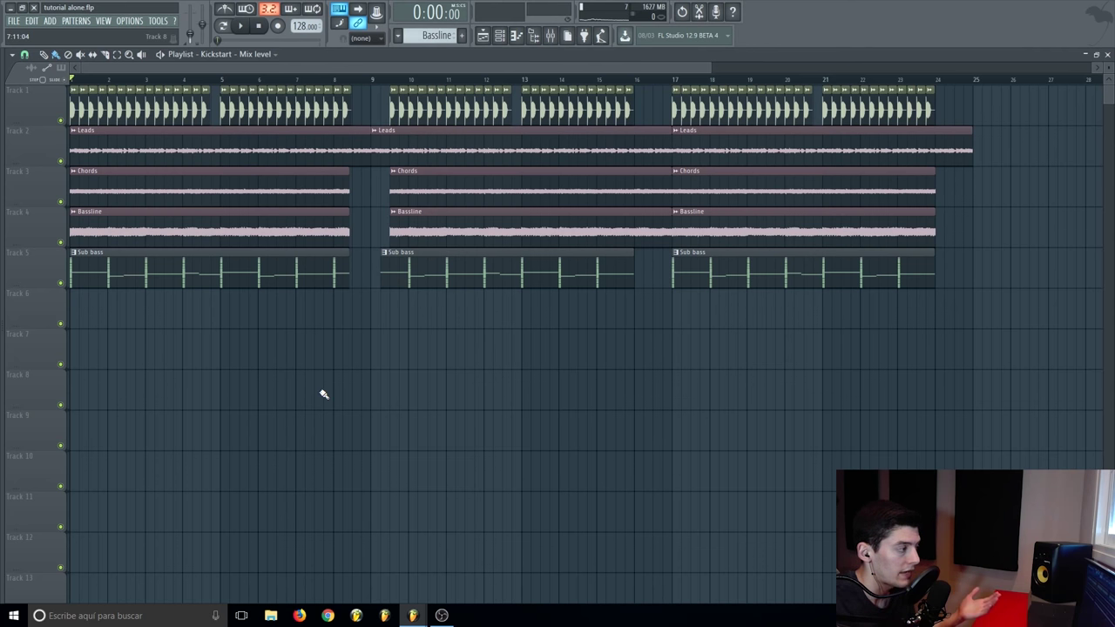
Step: Examine the FabFilter Pro-Q 2 curve on the BASSLINE LIMITER mixer track
{"action": "key", "text": "F9"}
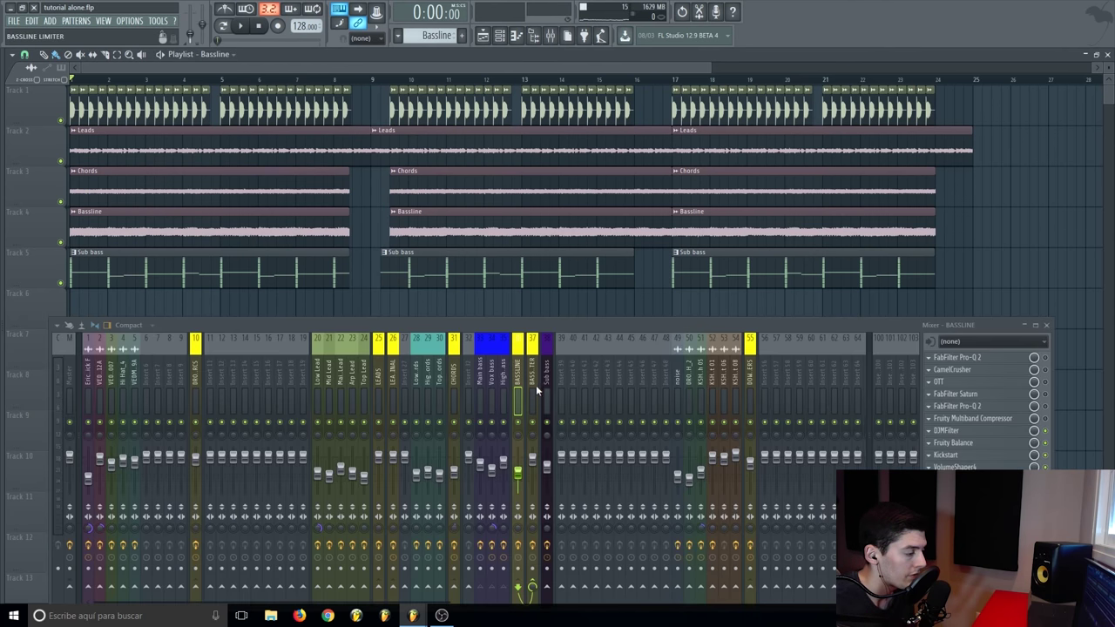
{"action": "left_click", "coordinate": [536, 385]}
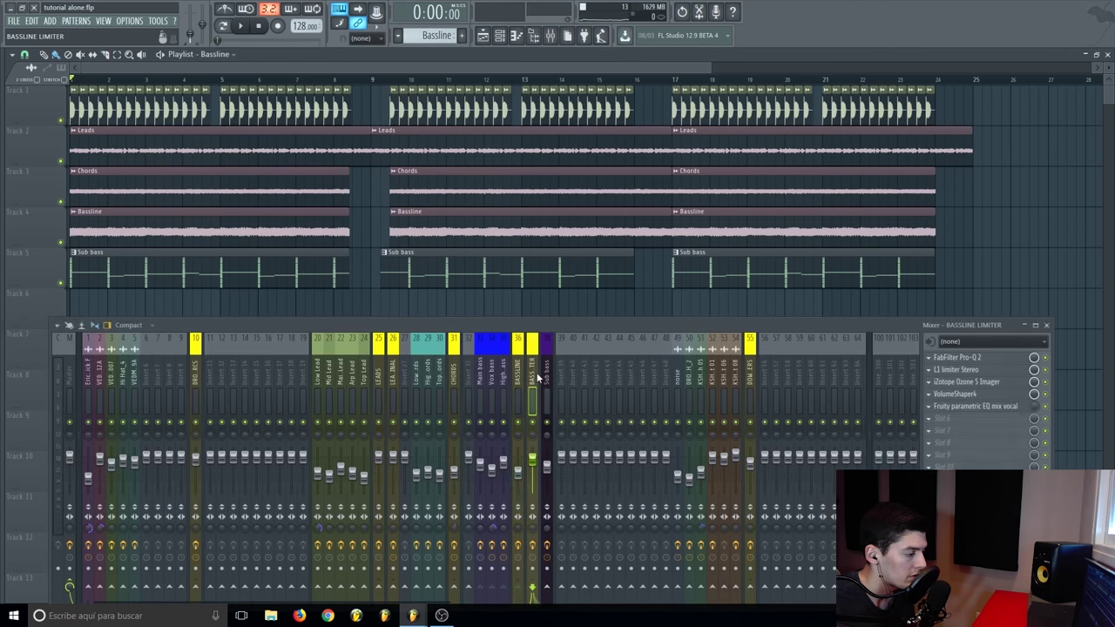
{"action": "left_click", "coordinate": [979, 358]}
{"action": "left_click_drag", "start_coordinate": [541, 82], "coordinate": [434, 83]}
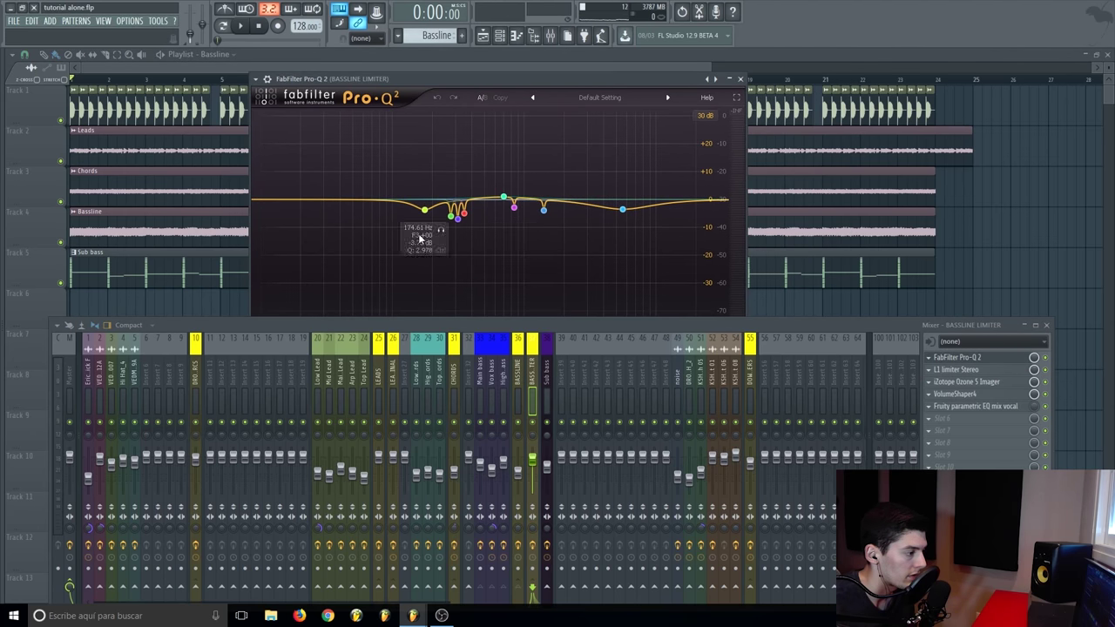
{"action": "left_click", "coordinate": [741, 80]}
{"action": "left_click", "coordinate": [482, 82]}
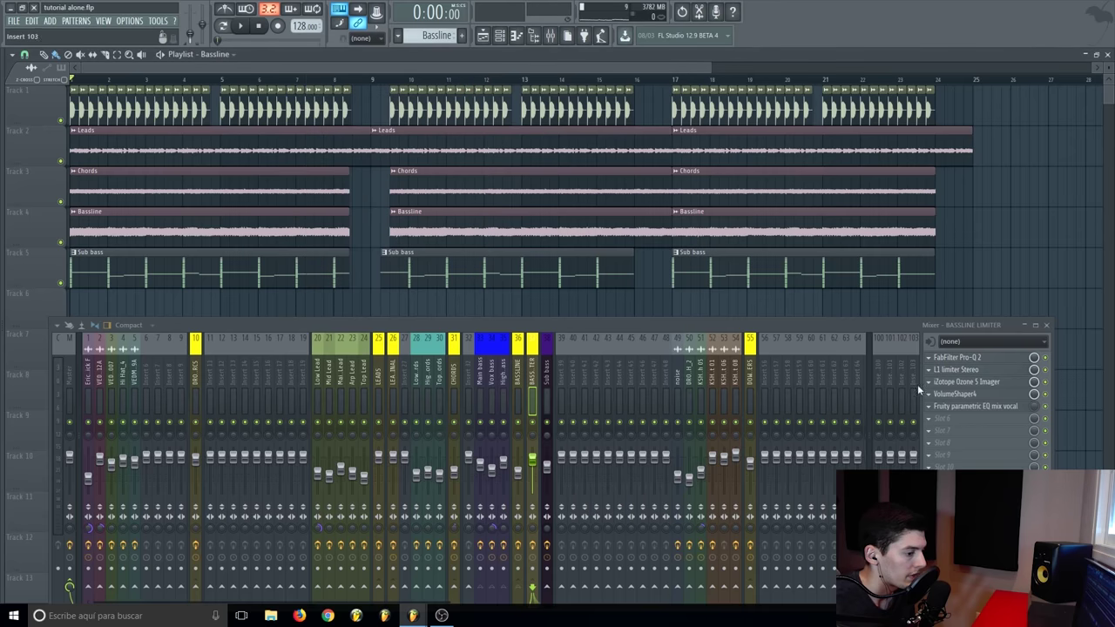
Step: Inspect the iZotope Ozone 5 Imager and VolumeShaper4 on the BASSLINE LIMITER track and close the mixer
{"action": "left_click", "coordinate": [963, 383]}
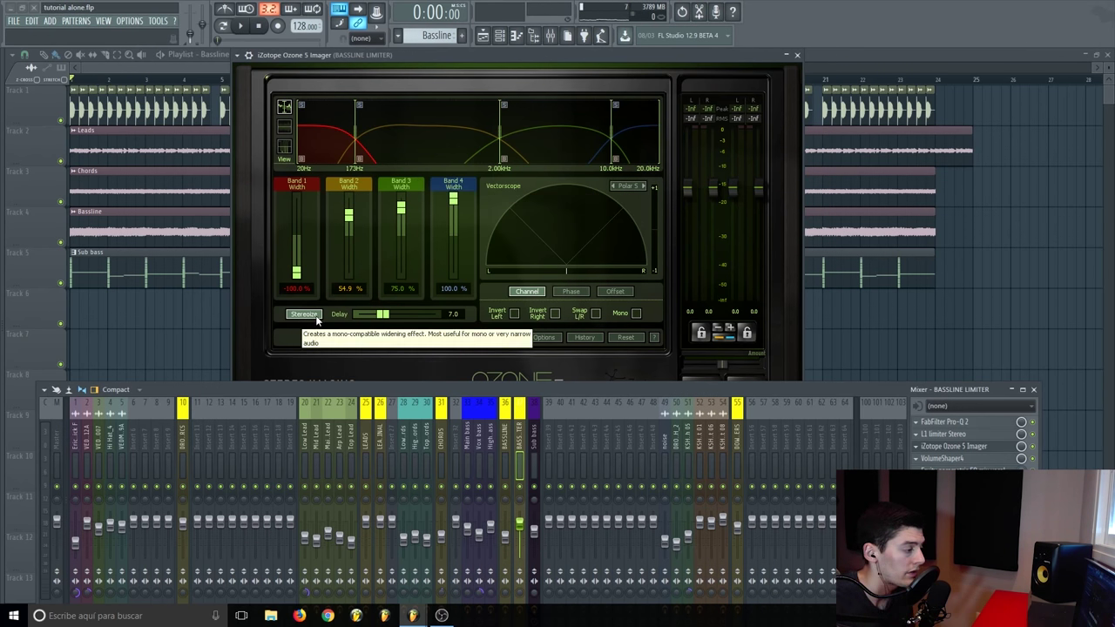
{"action": "left_click", "coordinate": [950, 459]}
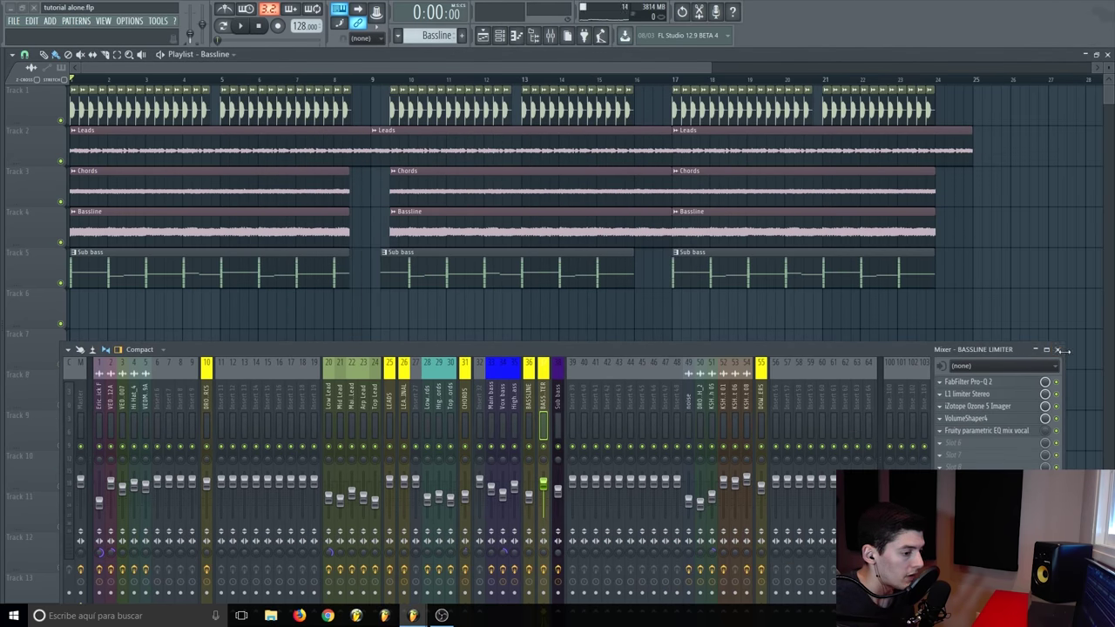
{"action": "left_click", "coordinate": [1062, 347]}
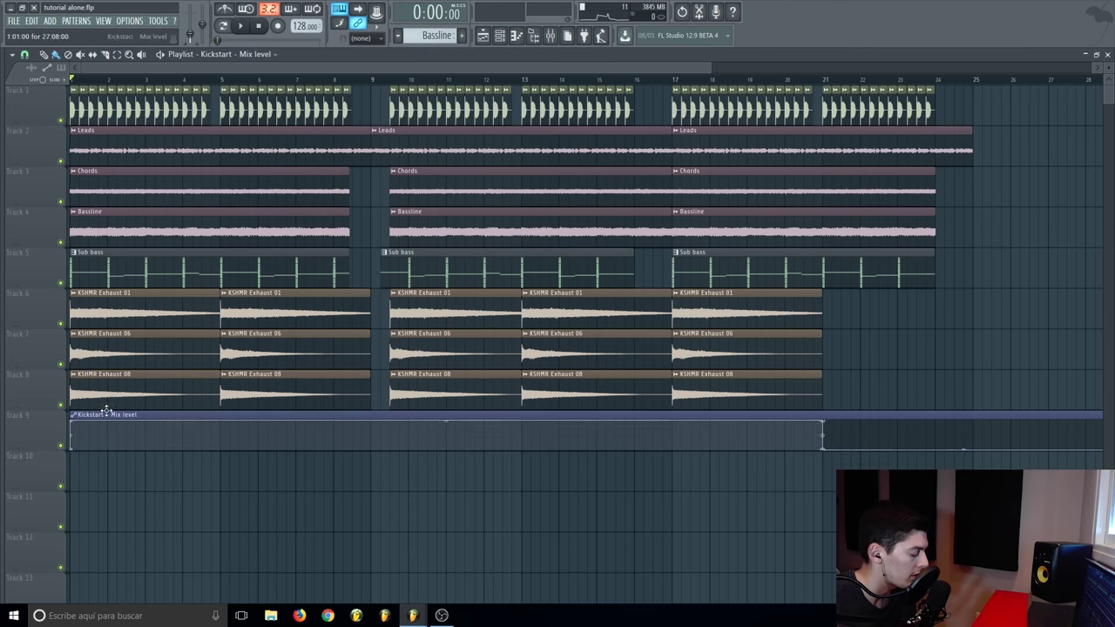
Step: Audition the first KSHMR Exhaust 01, 06 and 08 clips on playlist tracks 6 to 8, each in solo
{"action": "right_click", "coordinate": [75, 313], "text": "alt"}
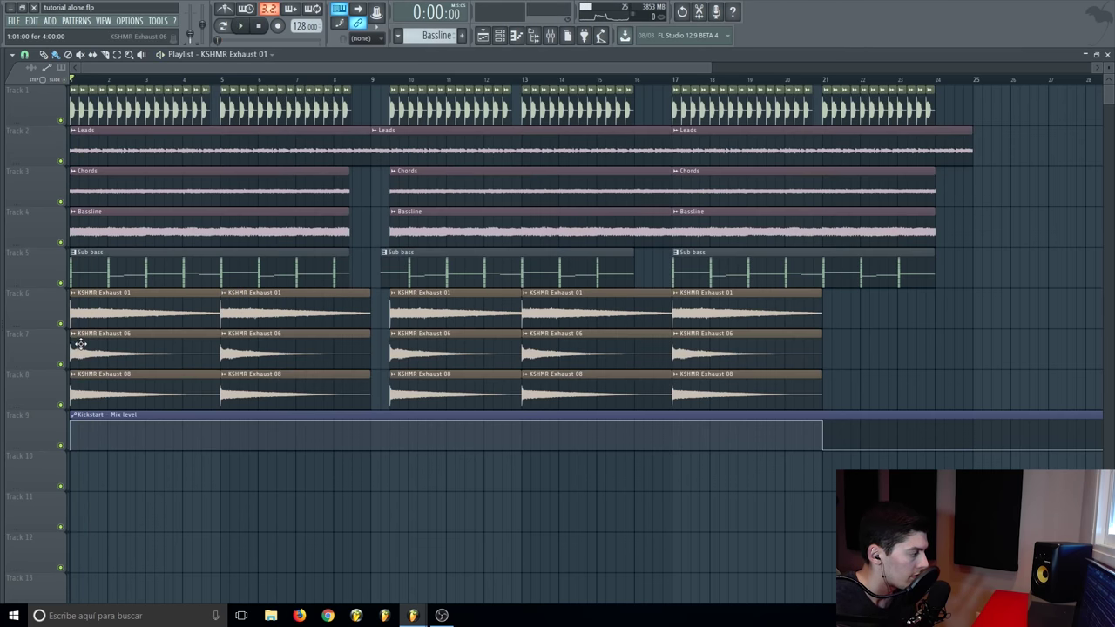
{"action": "left_click", "coordinate": [77, 344]}
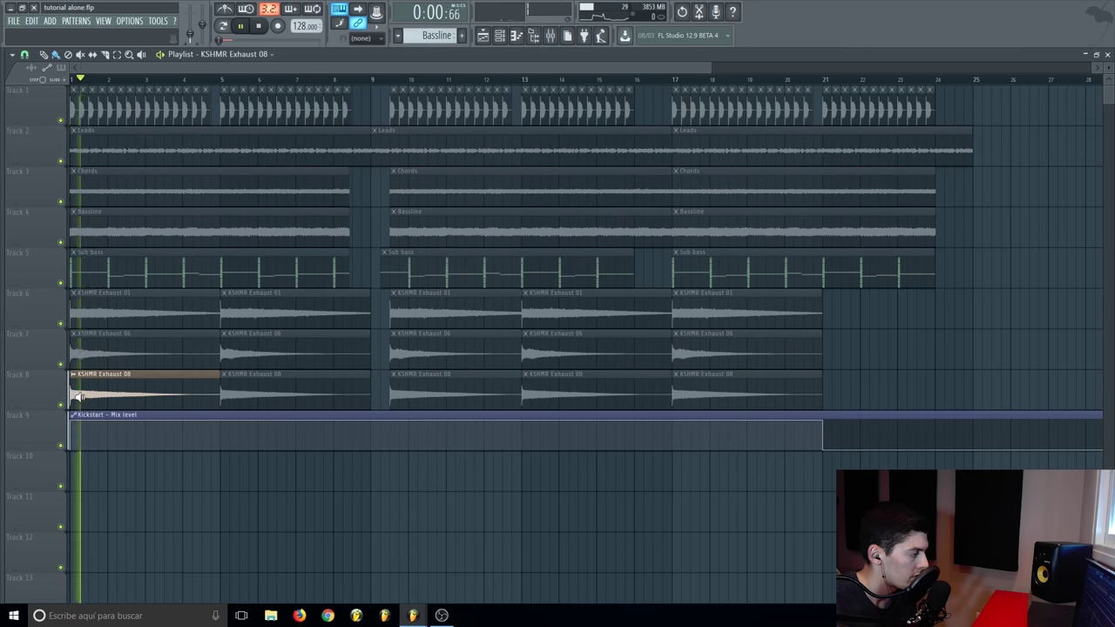
{"action": "left_click", "coordinate": [78, 397]}
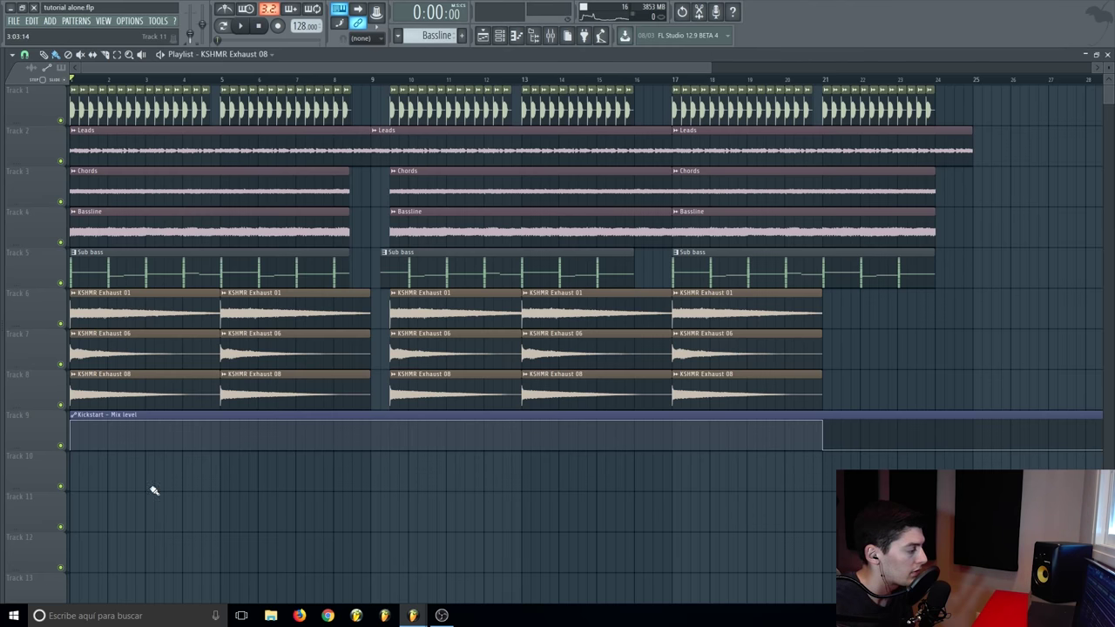
{"action": "key", "text": "space"}
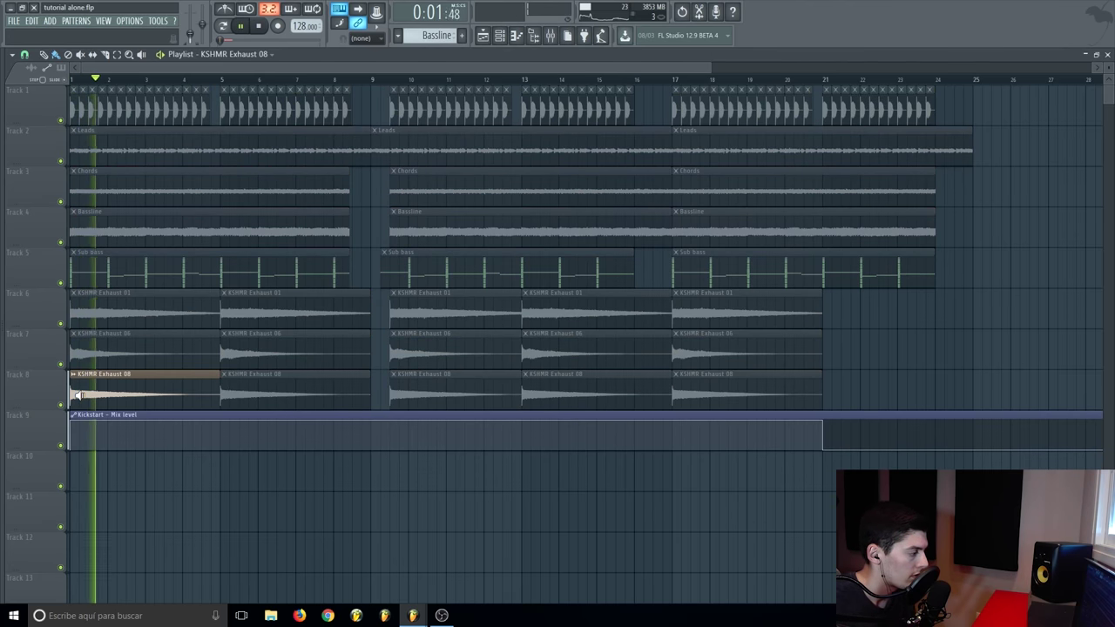
{"action": "key", "text": "space"}
{"action": "right_click", "coordinate": [77, 305], "text": "alt"}
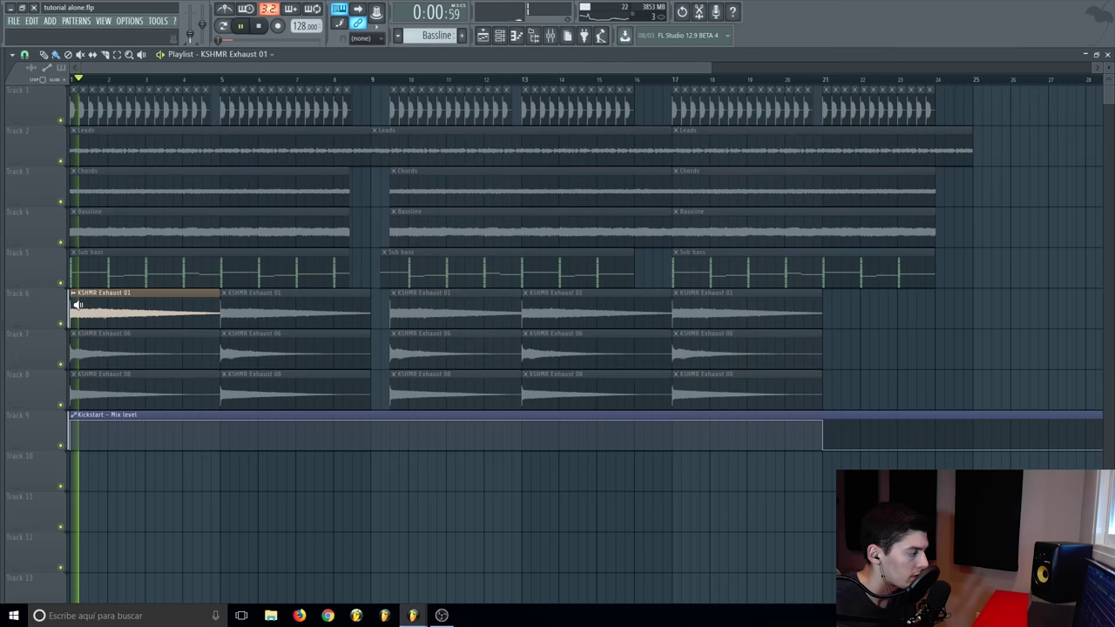
Step: Review the KSHMR Exhaust 01 sample's channel settings and its mixer track's Fruity parametric EQ 2
{"action": "left_click", "coordinate": [551, 36]}
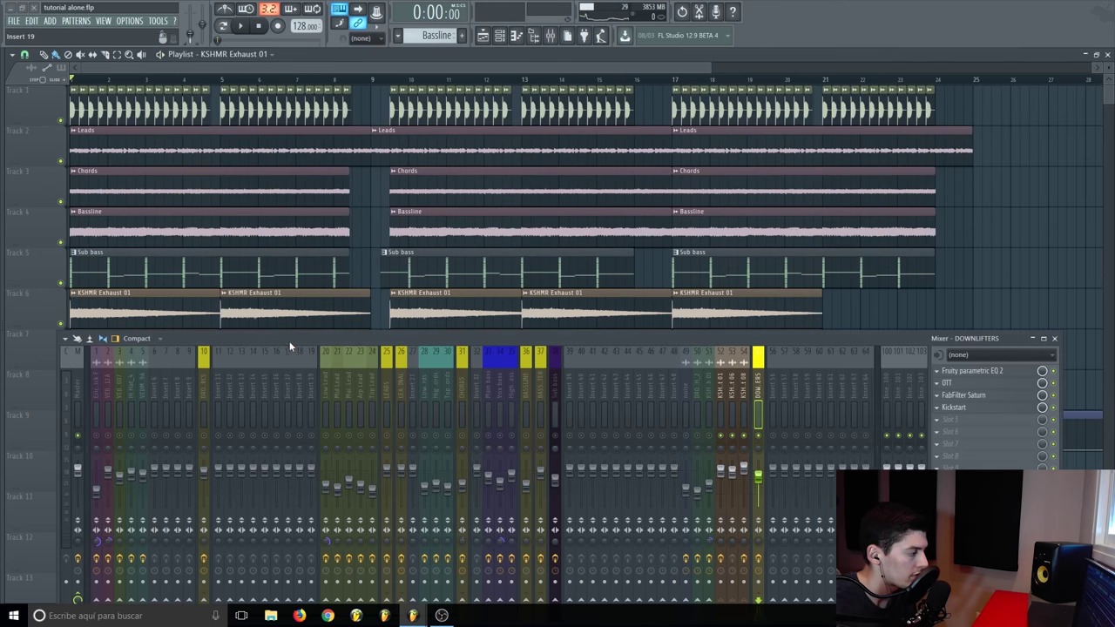
{"action": "double_click", "coordinate": [154, 322]}
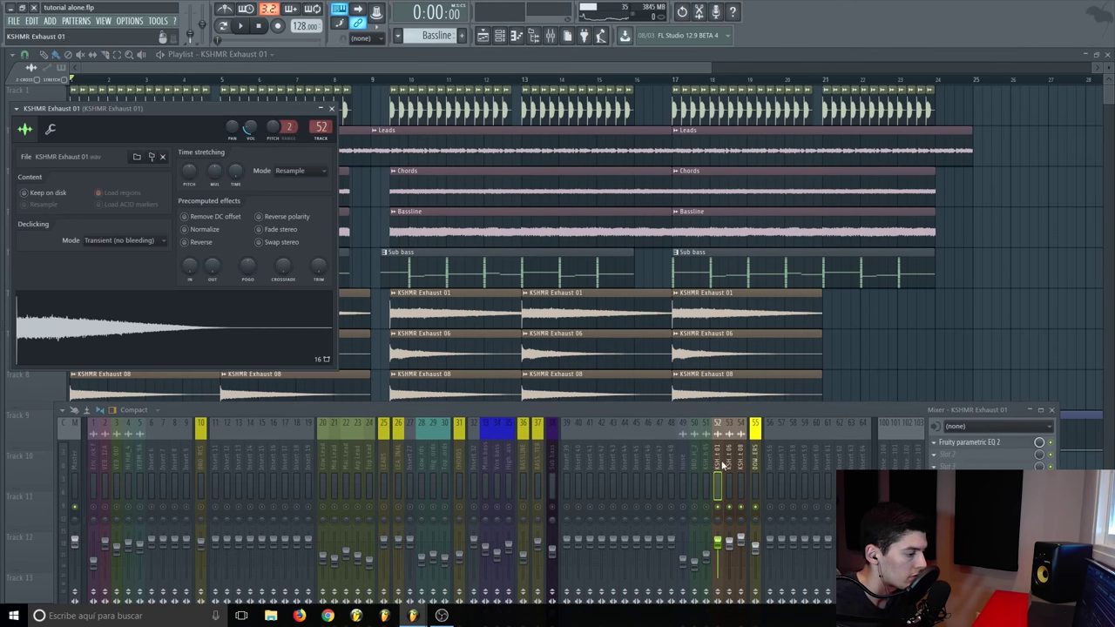
{"action": "left_click", "coordinate": [965, 448]}
{"action": "left_click", "coordinate": [964, 448]}
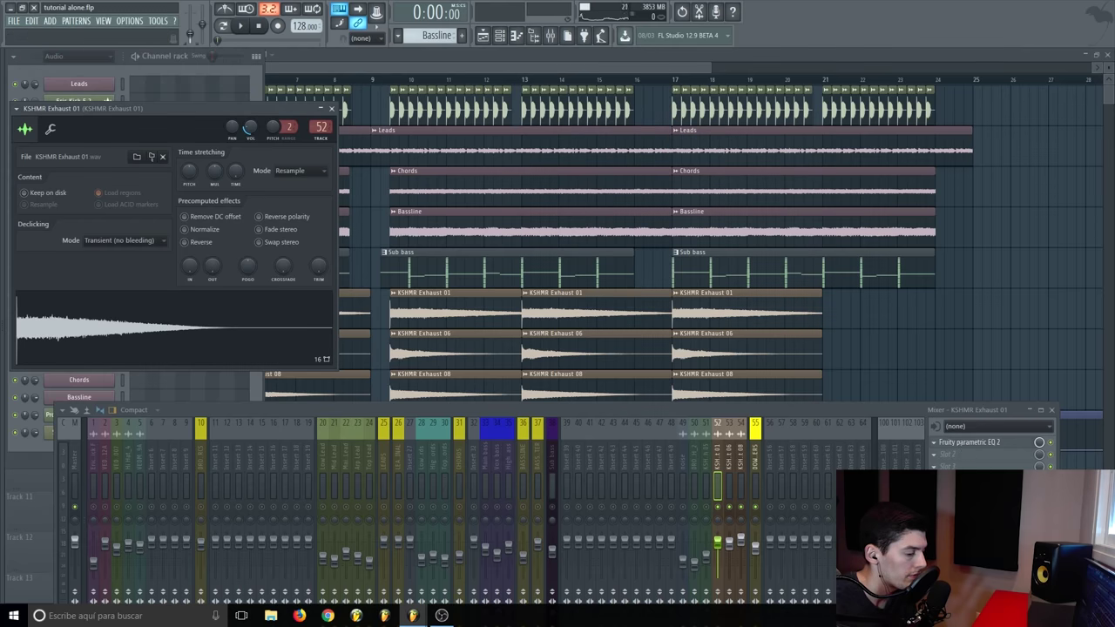
{"action": "left_click", "coordinate": [966, 553]}
{"action": "left_click", "coordinate": [373, 125]}
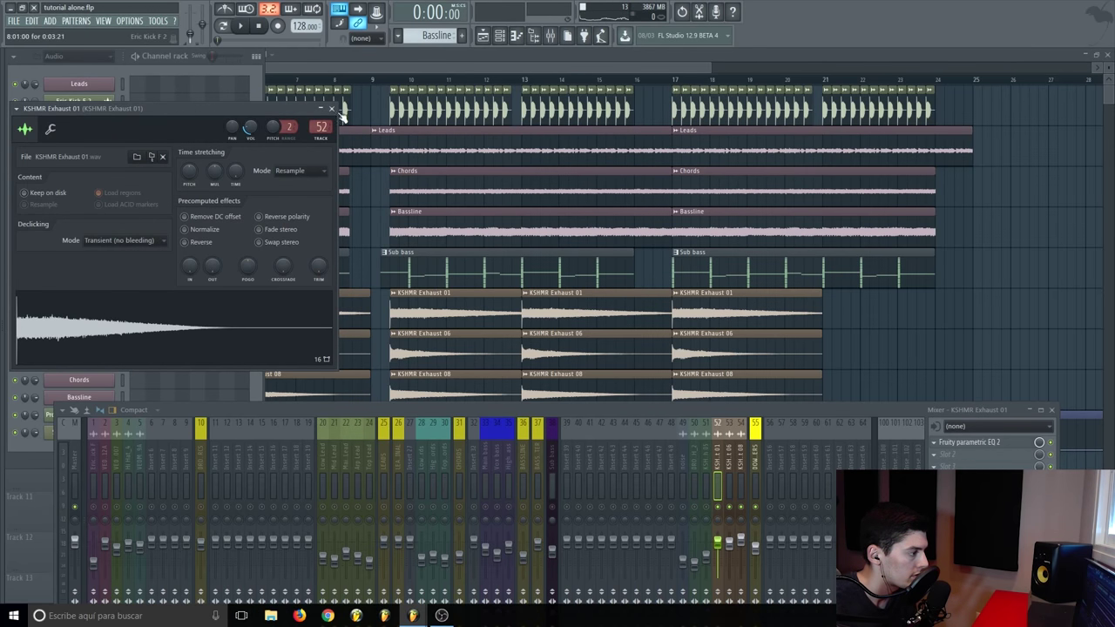
{"action": "left_click", "coordinate": [332, 108]}
Step: Check the channel settings of KSHMR Exhaust 06 and 08, plus the Fruity parametric EQ 2 on Exhaust 08
{"action": "left_click", "coordinate": [730, 468]}
{"action": "key", "text": "F6"}
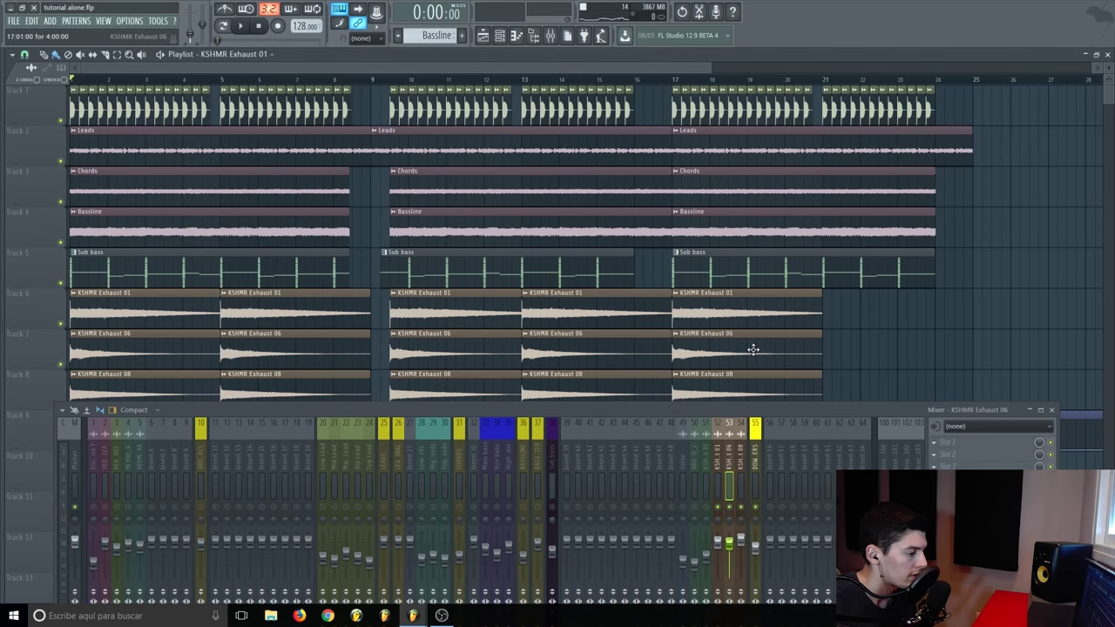
{"action": "double_click", "coordinate": [742, 349]}
{"action": "left_click", "coordinate": [347, 123]}
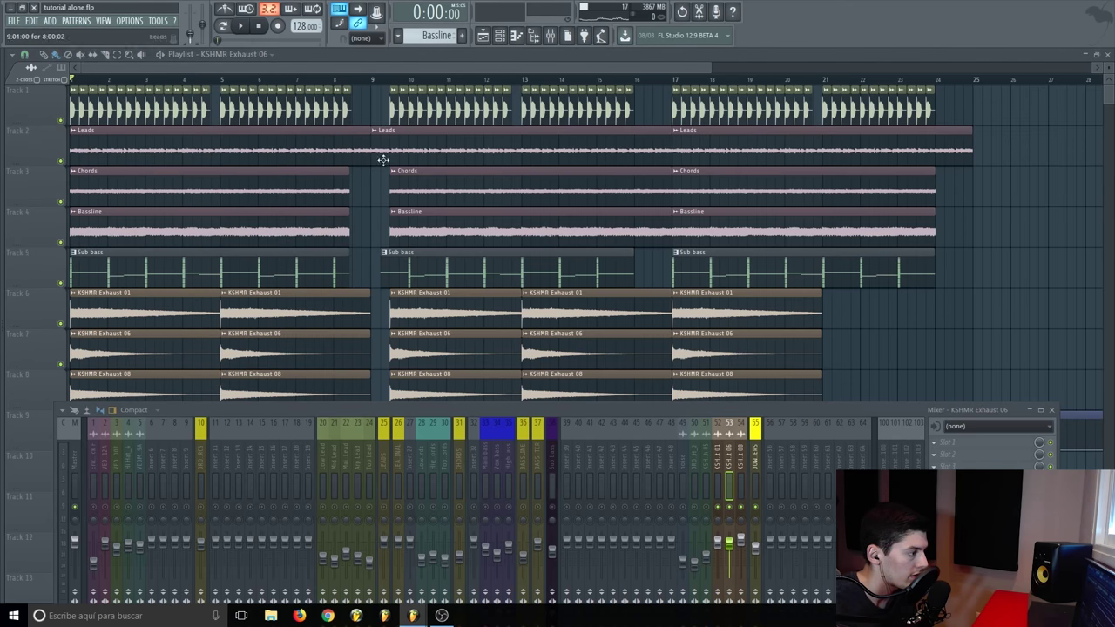
{"action": "double_click", "coordinate": [758, 384]}
{"action": "left_click", "coordinate": [961, 446]}
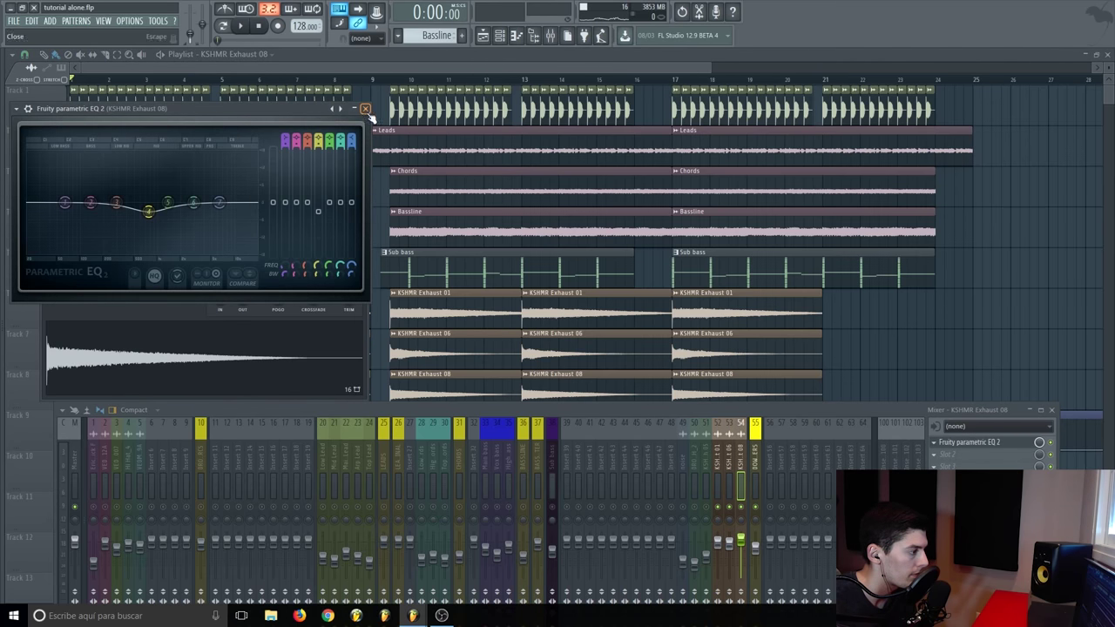
{"action": "left_click", "coordinate": [365, 109]}
{"action": "left_click", "coordinate": [364, 145]}
Step: Inspect the DOWNLIFTERS bus effects in turn: Fruity parametric EQ 2, OTT, FabFilter Saturn and Kickstart
{"action": "scroll", "coordinate": [308, 259], "scroll_direction": "down", "scroll_amount": 4}
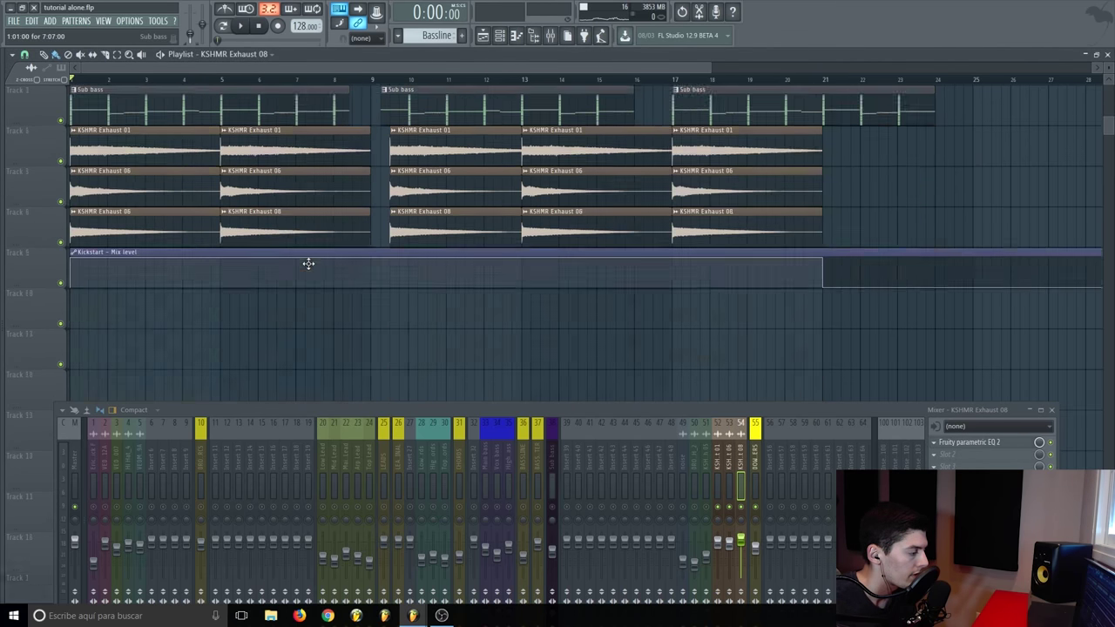
{"action": "left_click", "coordinate": [755, 462]}
{"action": "left_click", "coordinate": [977, 444]}
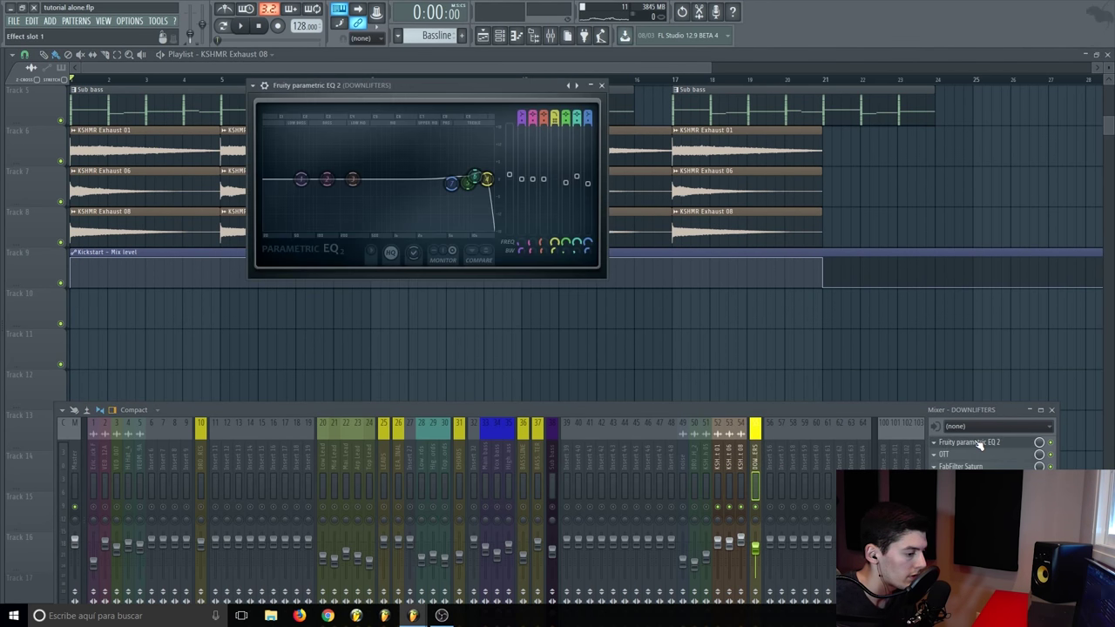
{"action": "left_click", "coordinate": [978, 444]}
{"action": "left_click", "coordinate": [974, 454]}
{"action": "left_click", "coordinate": [974, 454]}
{"action": "left_click", "coordinate": [972, 466]}
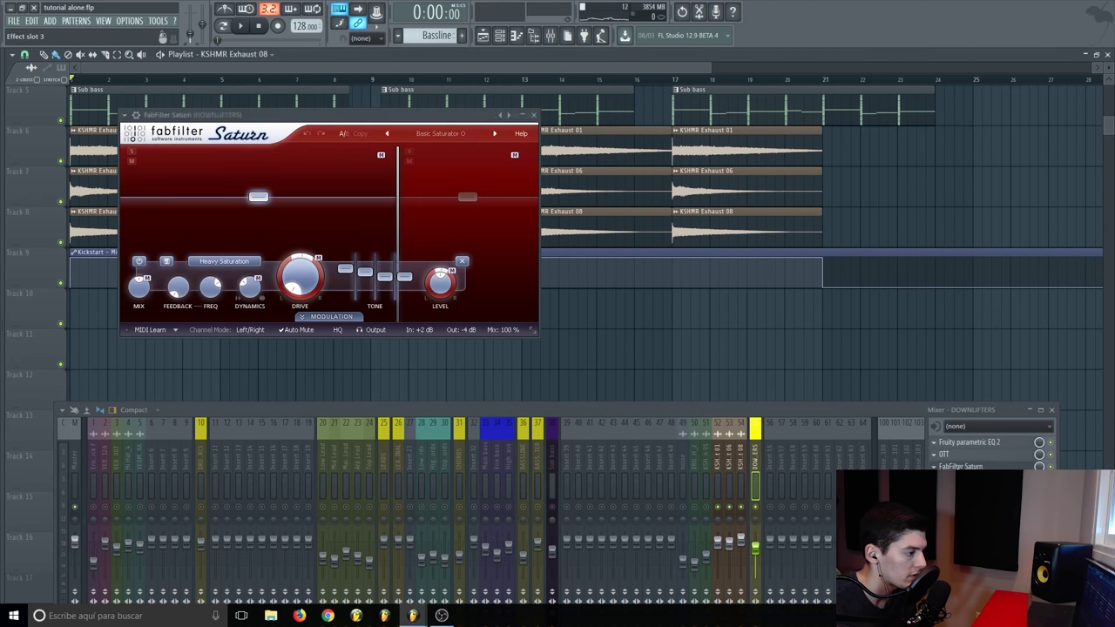
{"action": "left_click", "coordinate": [972, 467]}
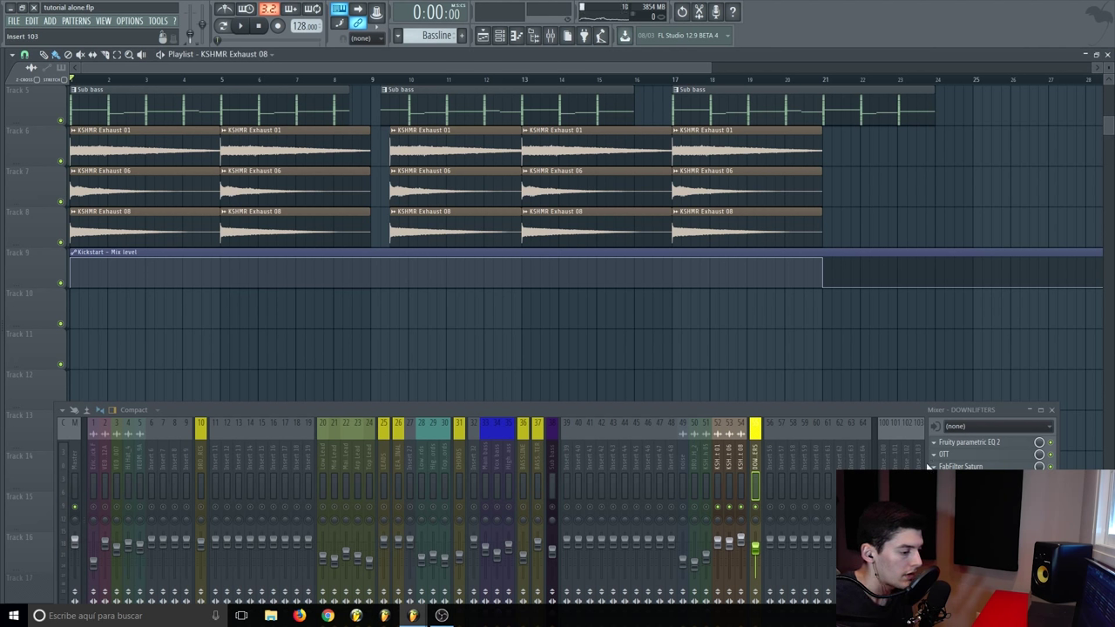
{"action": "left_click", "coordinate": [972, 479]}
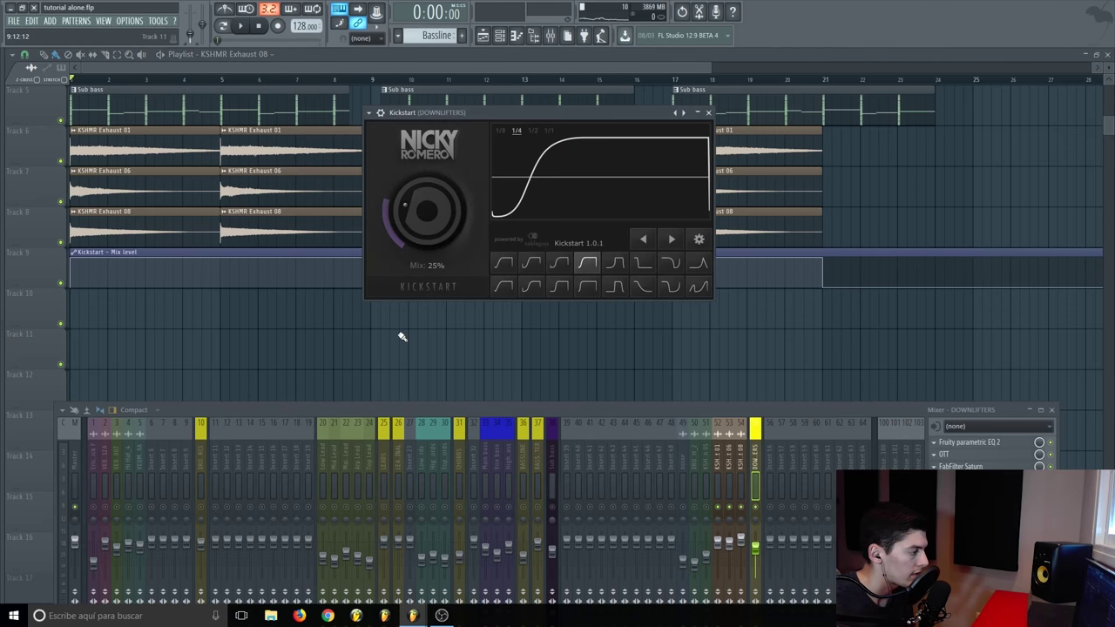
{"action": "left_click", "coordinate": [708, 113]}
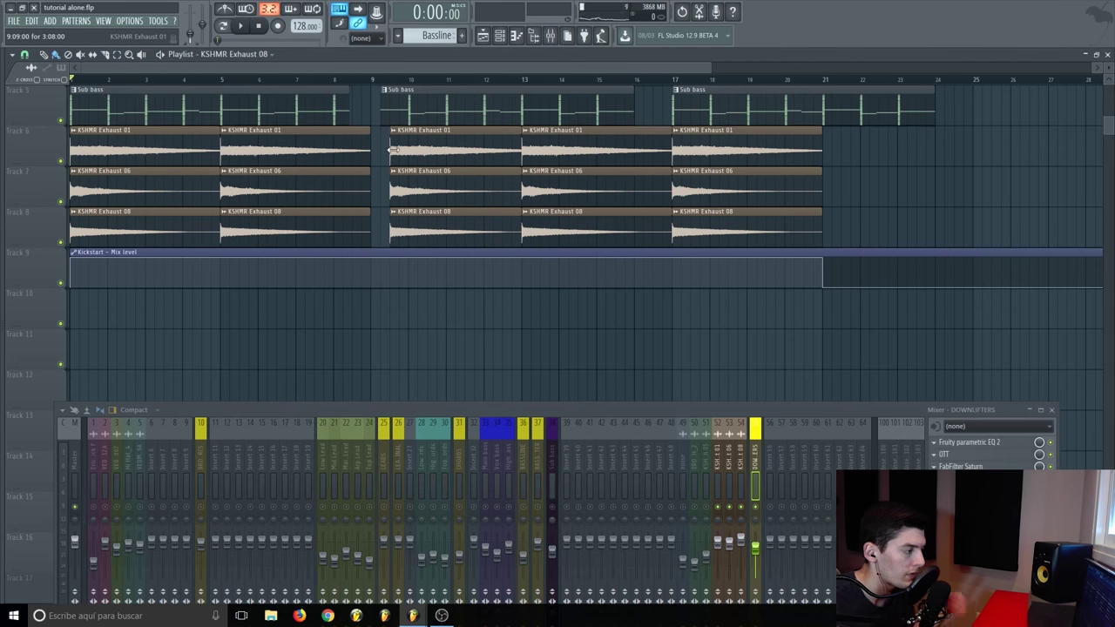
Step: Unsolo the DOWNLIFTERS mixer track, play the drop with all layers, and move the mixer slightly lower to uncover the playlist
{"action": "scroll", "coordinate": [341, 334], "scroll_direction": "up", "scroll_amount": 4}
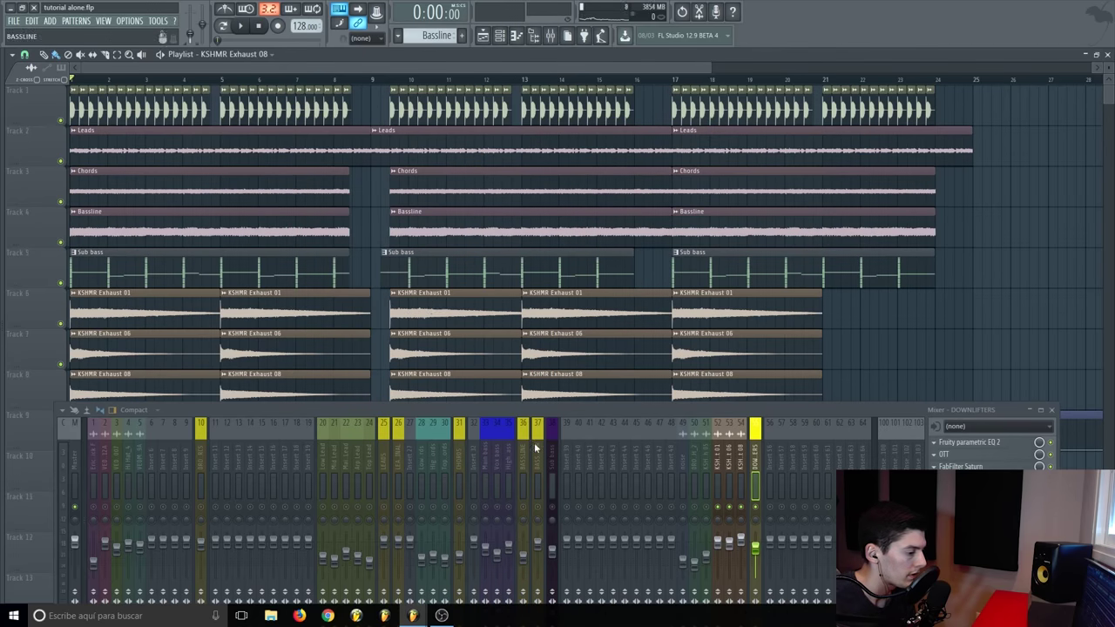
{"action": "right_click", "coordinate": [754, 507]}
{"action": "key", "text": "space"}
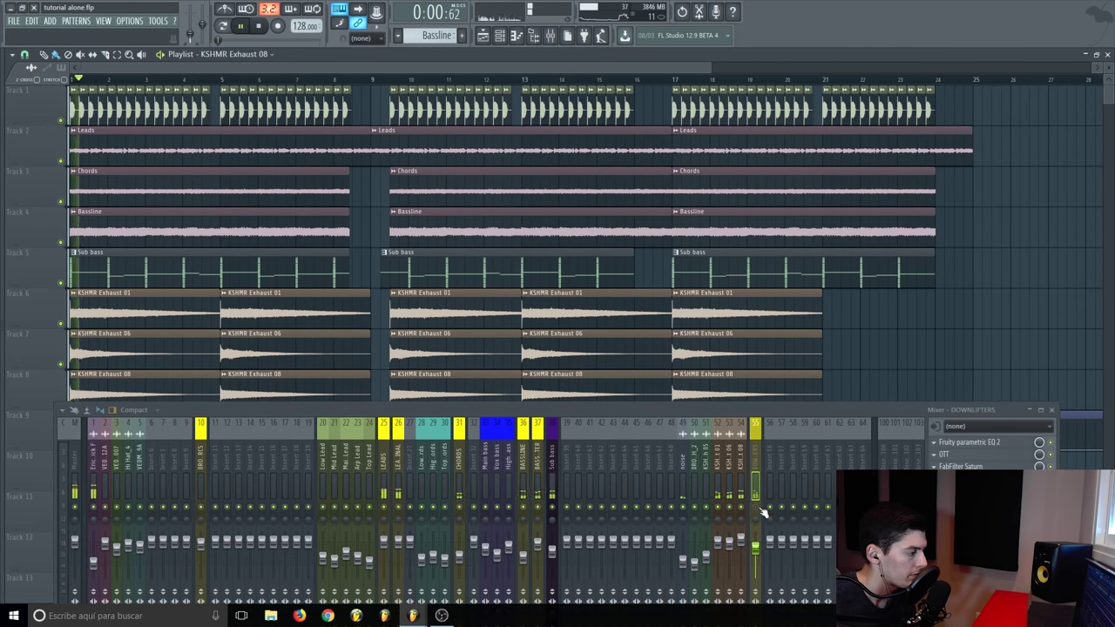
{"action": "key", "text": "space"}
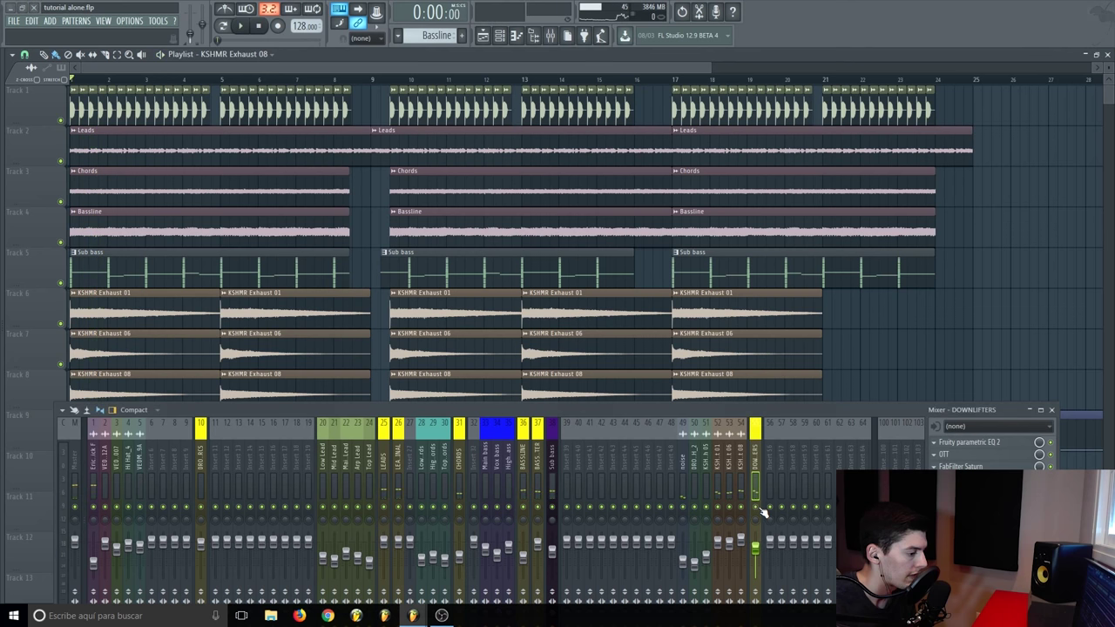
{"action": "key", "text": "space"}
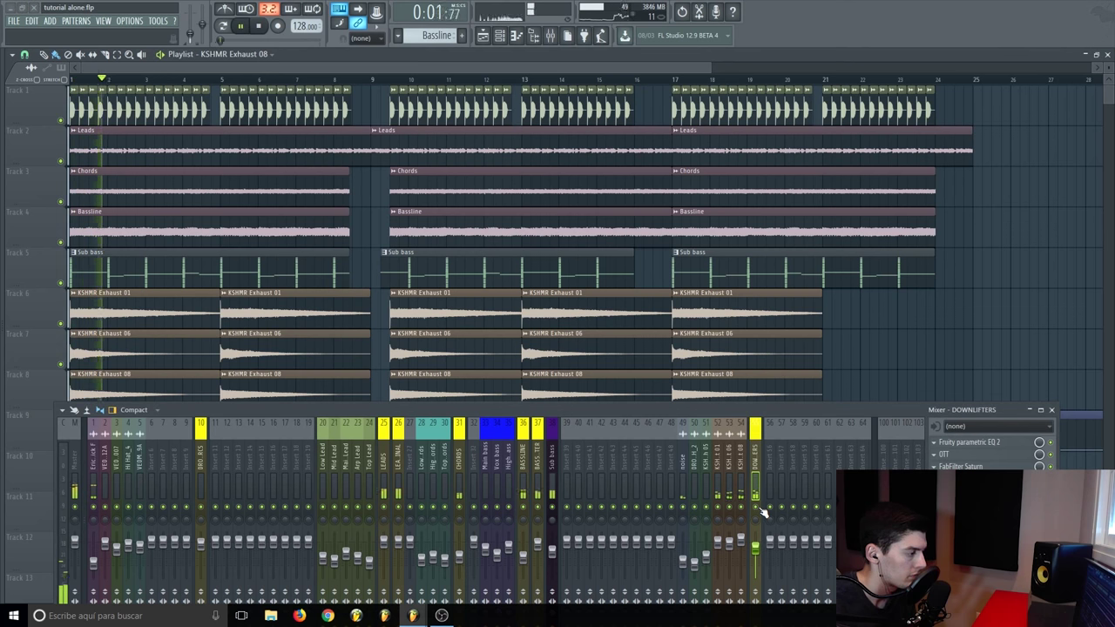
{"action": "key", "text": "space"}
{"action": "left_click_drag", "start_coordinate": [875, 408], "coordinate": [878, 431]}
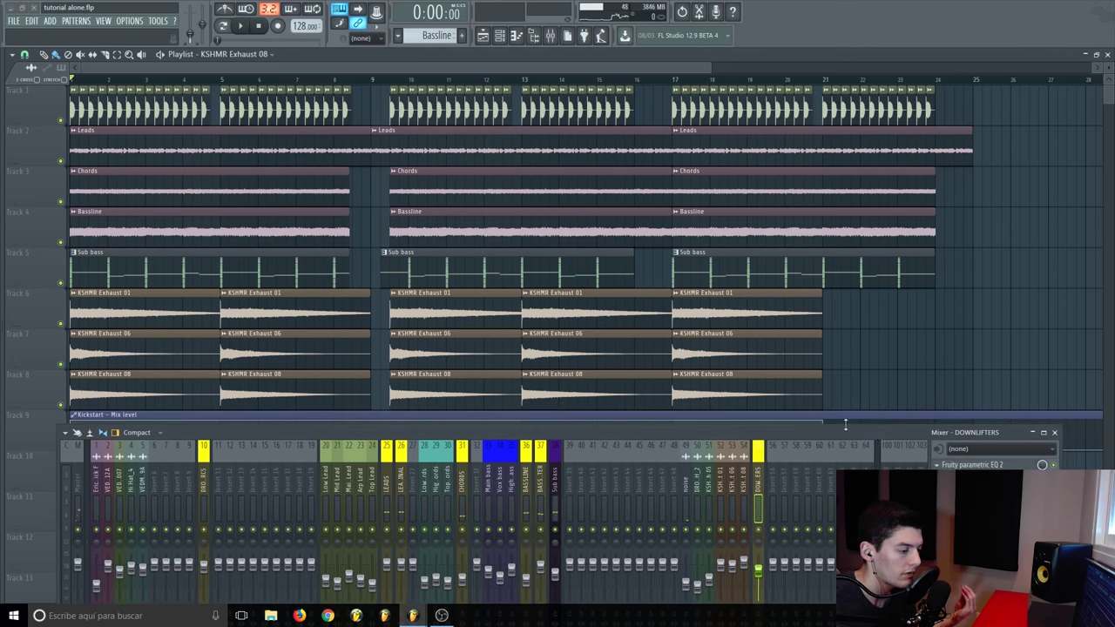
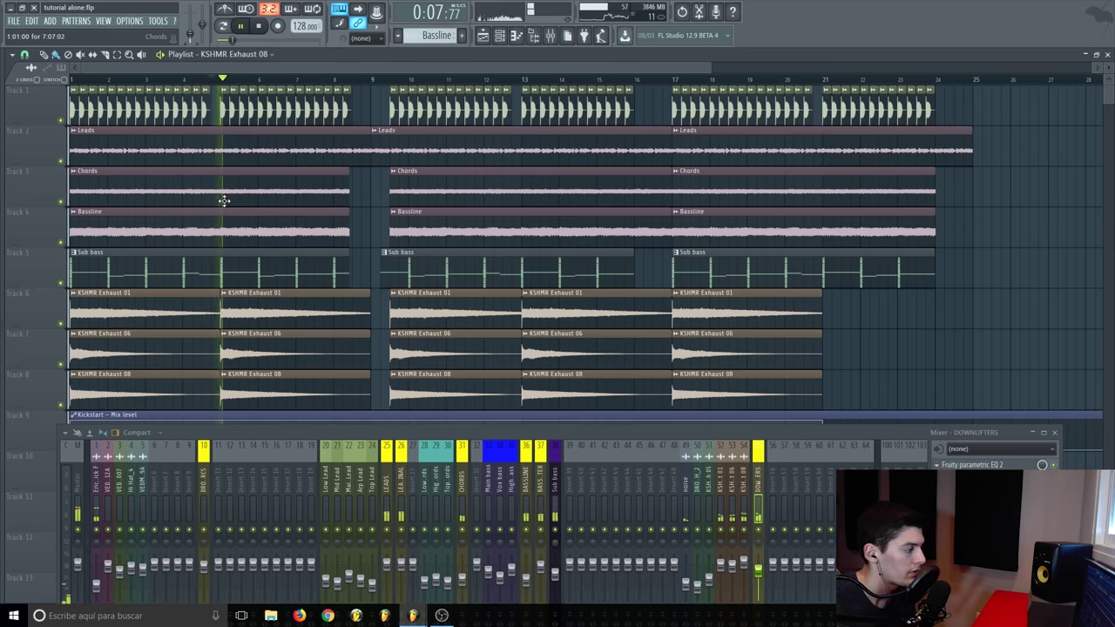
{"action": "key", "text": "space"}
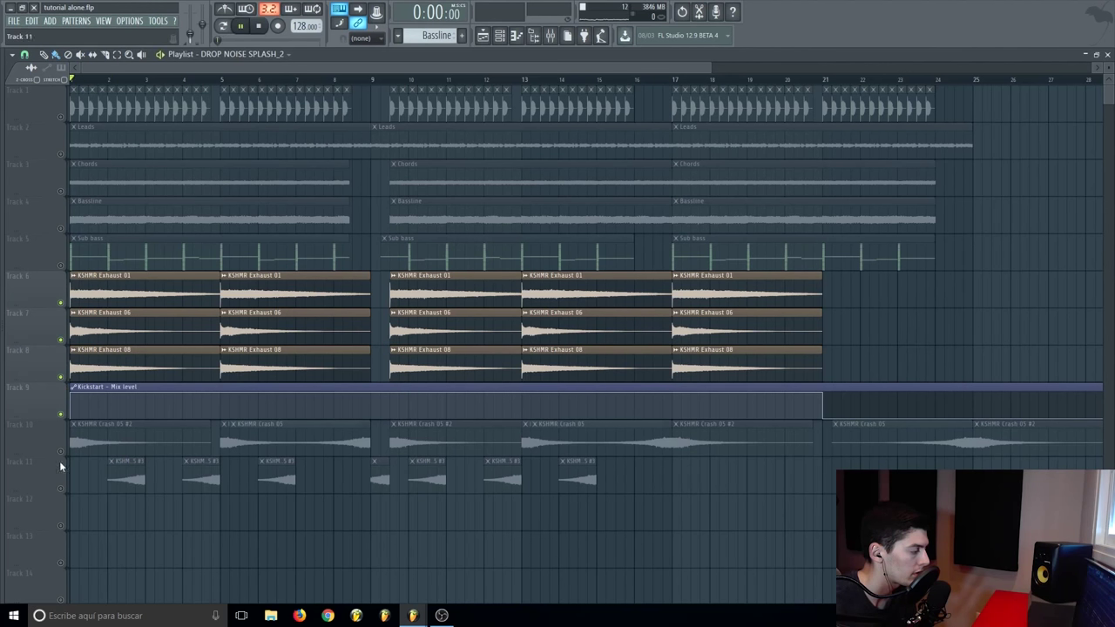
Step: Enable the crash layers on playlist tracks 10 and 11 and mute the KSHMR Exhaust tracks 6, 7 and 8
{"action": "left_click", "coordinate": [60, 451]}
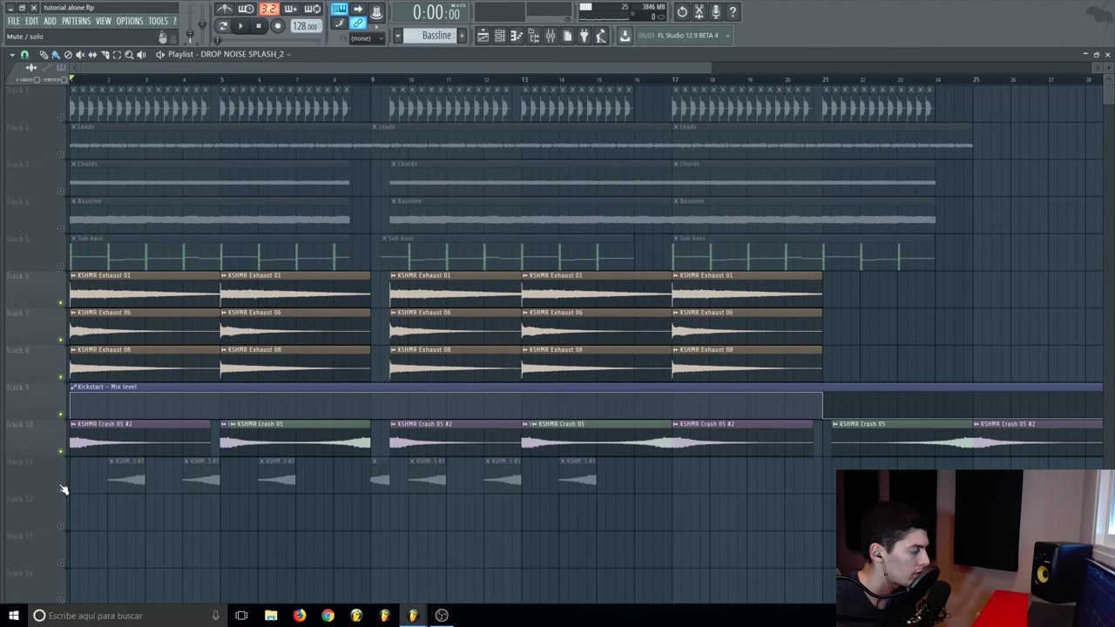
{"action": "left_click", "coordinate": [60, 488]}
{"action": "left_click", "coordinate": [60, 377]}
{"action": "key", "text": "space"}
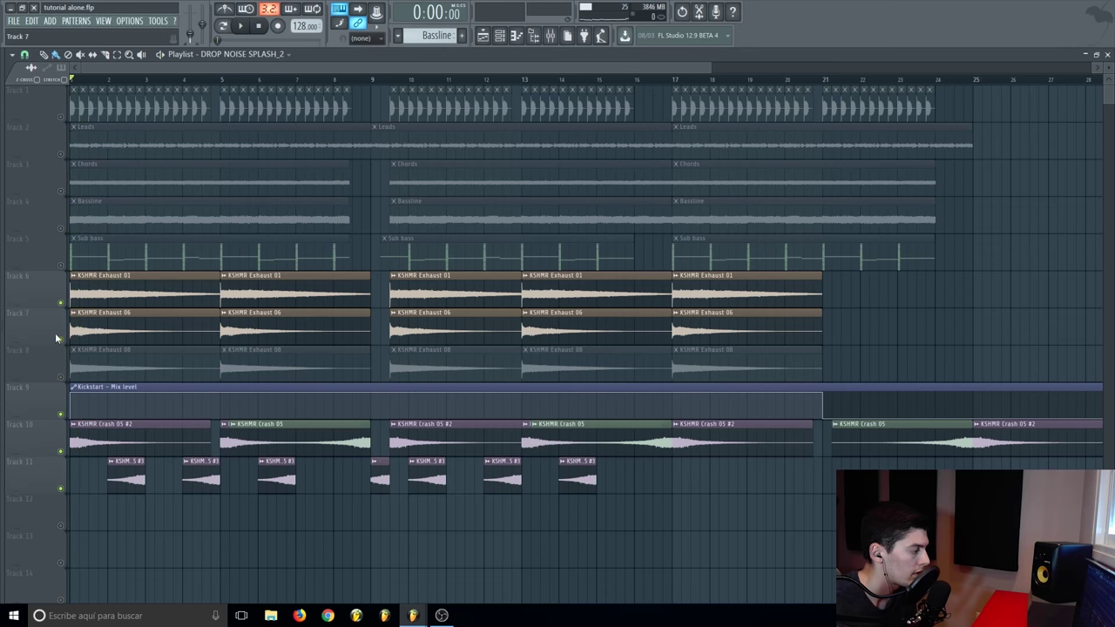
{"action": "left_click", "coordinate": [60, 340]}
{"action": "left_click", "coordinate": [60, 302]}
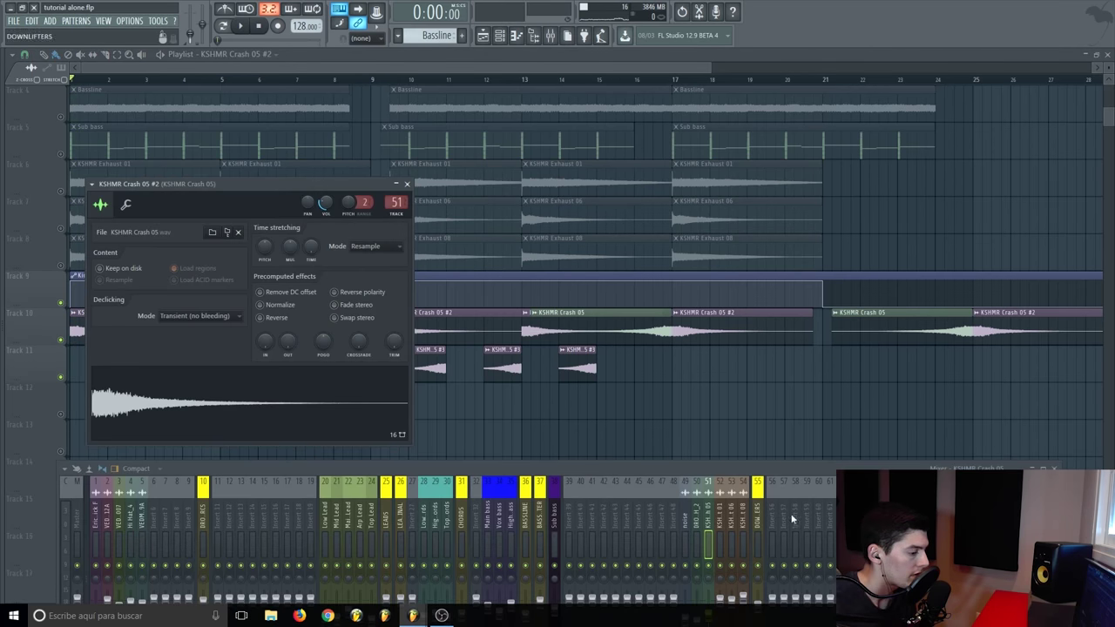
Step: Move the mixer higher and inspect the Fruity parametric EQ 2 on the KSHMR Crash 05 mixer track
{"action": "left_click_drag", "start_coordinate": [811, 470], "coordinate": [803, 406]}
{"action": "left_click", "coordinate": [979, 440]}
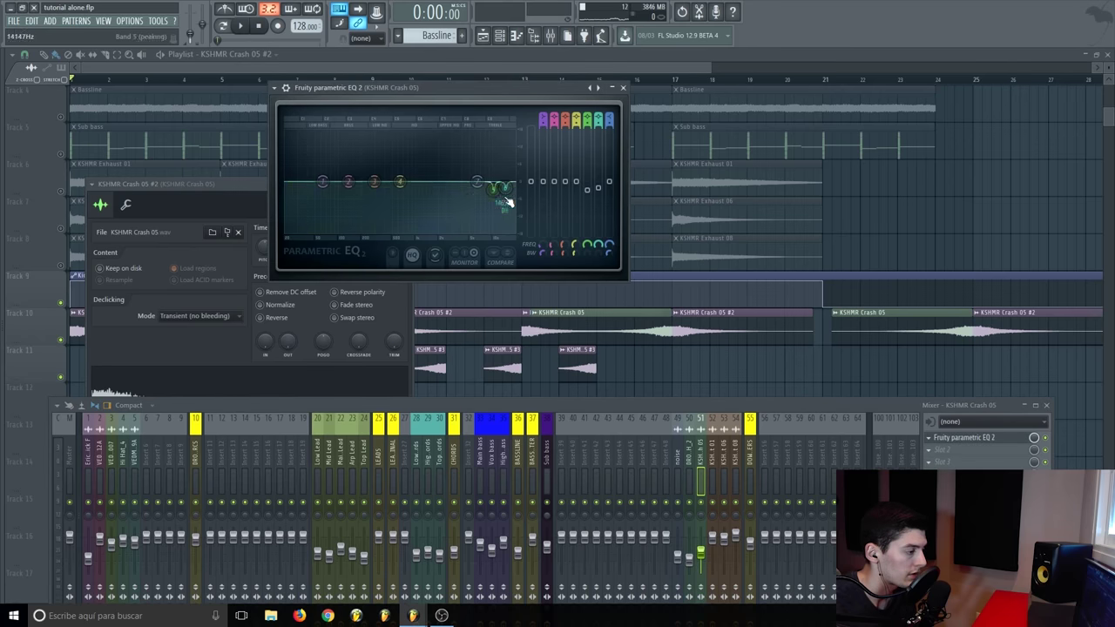
{"action": "left_click", "coordinate": [623, 88]}
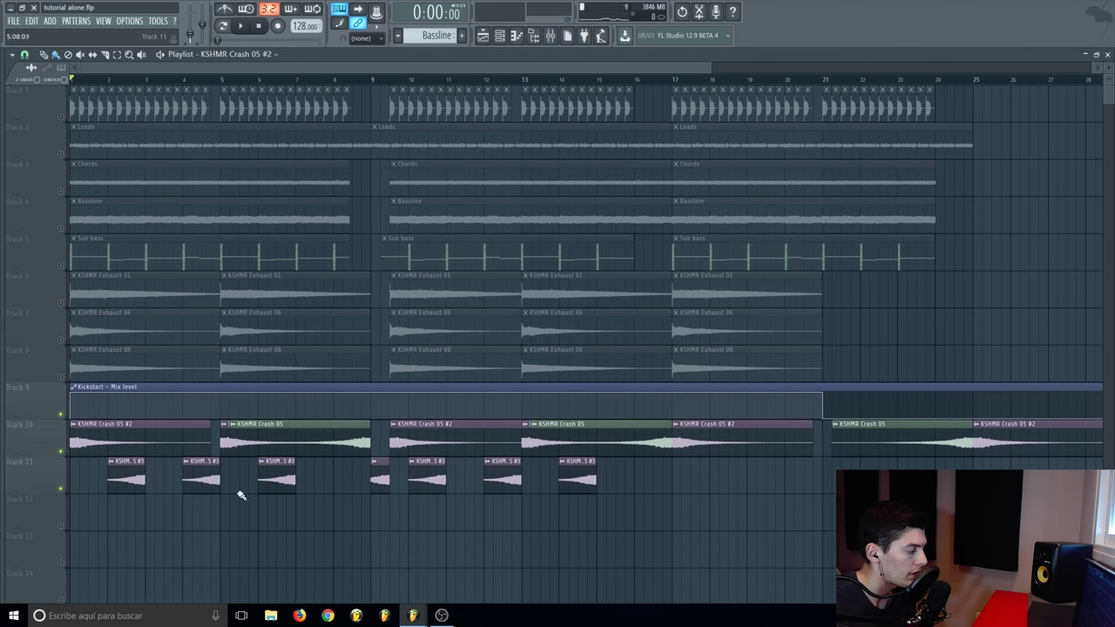
Step: Audition the crash layers from the middle of bar 7, from bar 2 and from the middle of bar 4
{"action": "left_click", "coordinate": [319, 79]}
{"action": "key", "text": "space"}
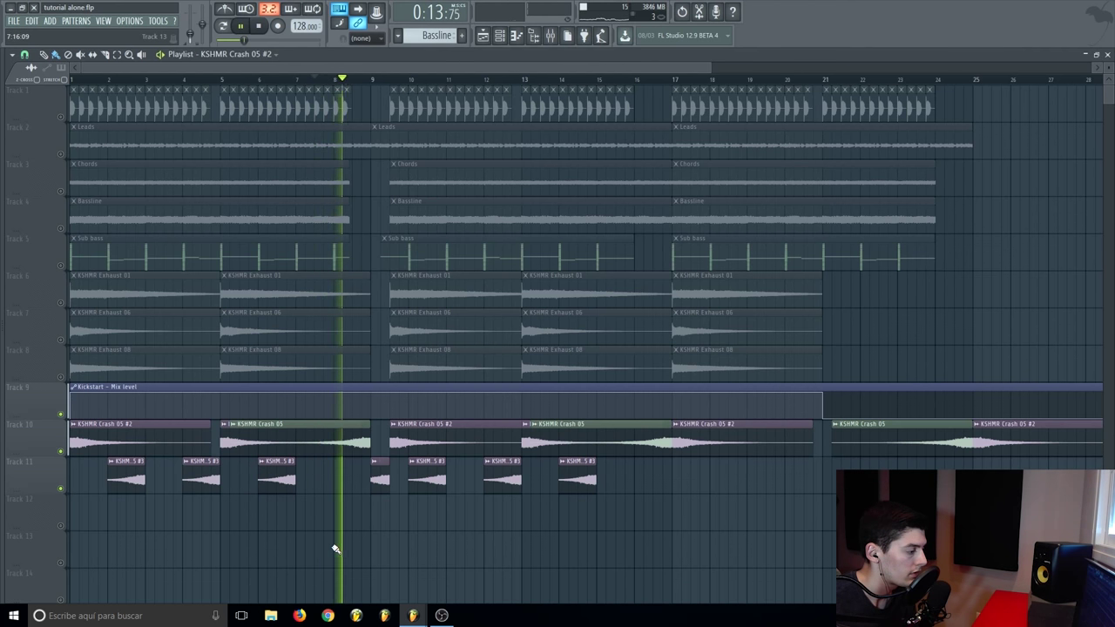
{"action": "key", "text": "space"}
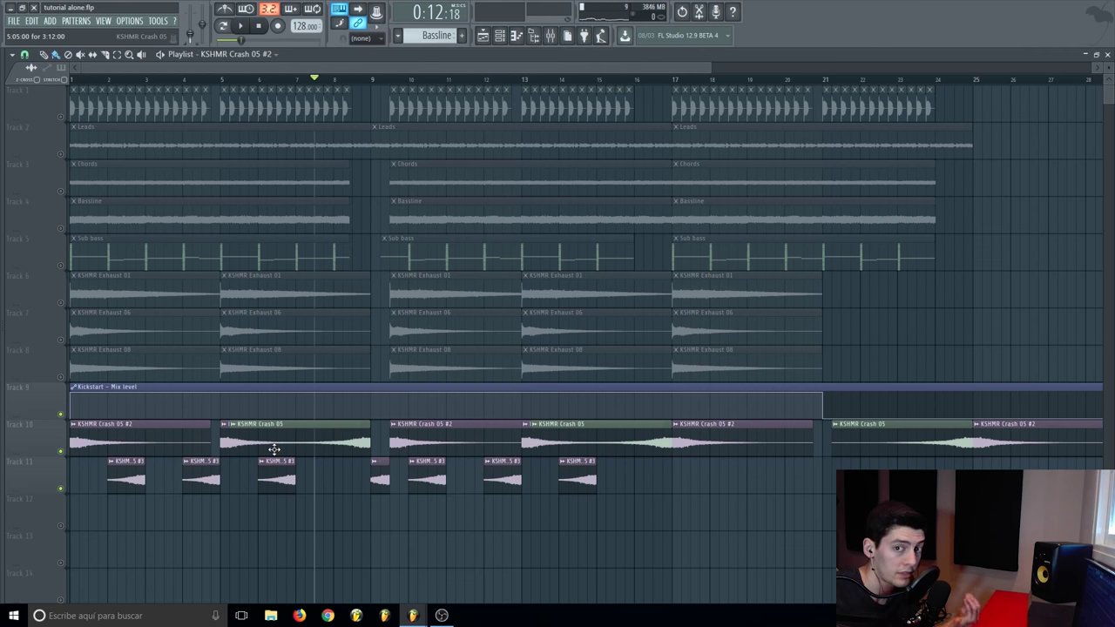
{"action": "left_click", "coordinate": [114, 81]}
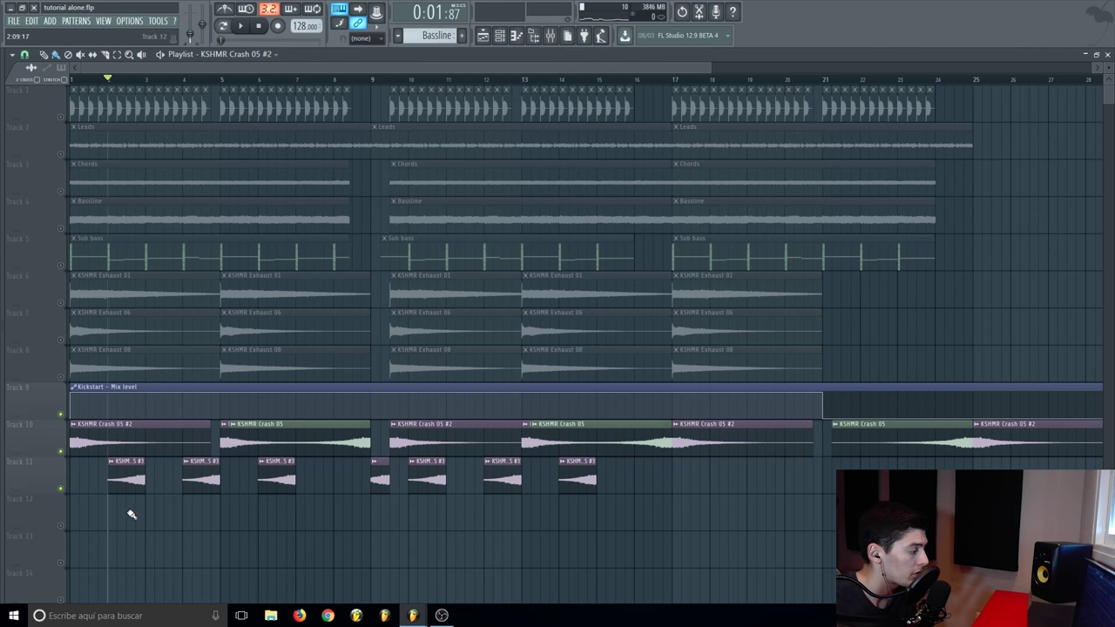
{"action": "key", "text": "space"}
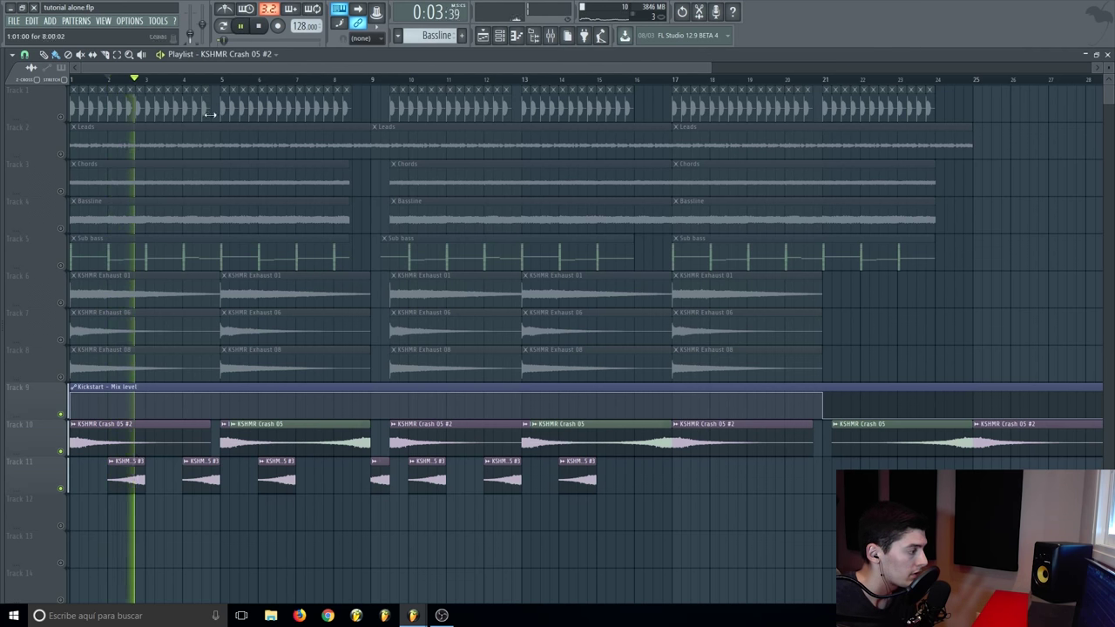
{"action": "left_click", "coordinate": [198, 80]}
{"action": "key", "text": "space"}
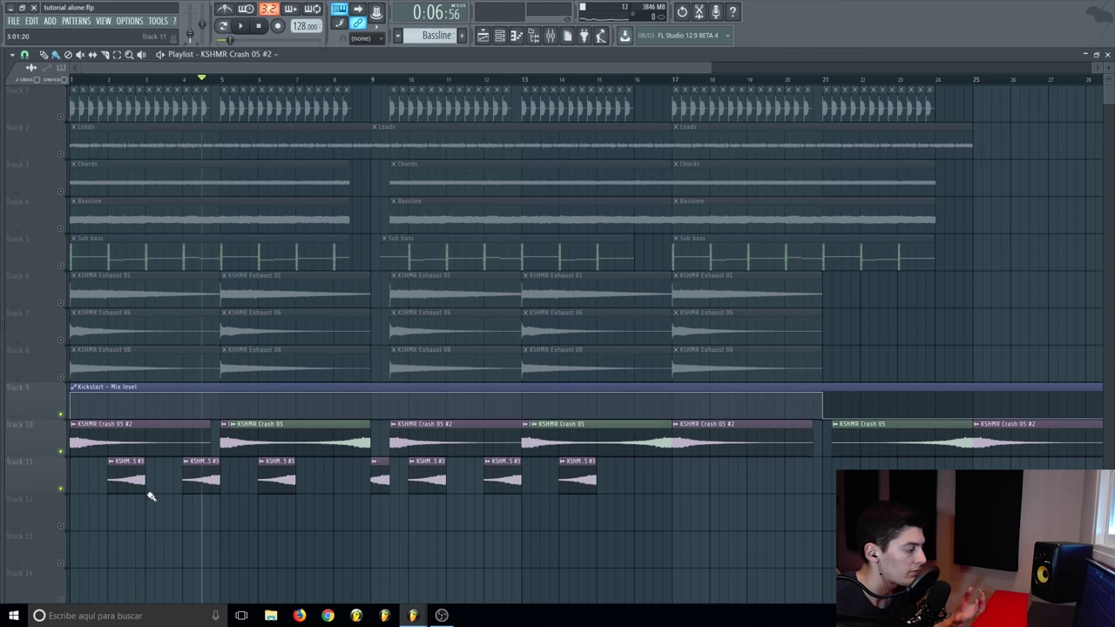
{"action": "left_click", "coordinate": [136, 80]}
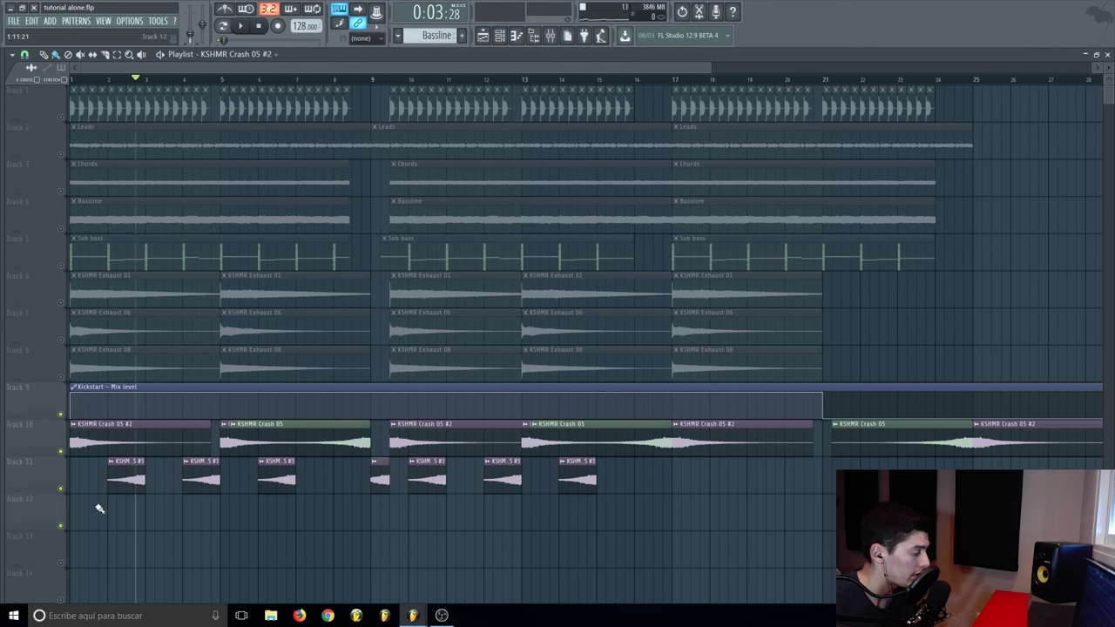
Step: Restore the DROP NOISE SPLASH_2 clips on track 12 and check the sample's channel settings
{"action": "key", "text": "ctrl+z"}
{"action": "double_click", "coordinate": [125, 517]}
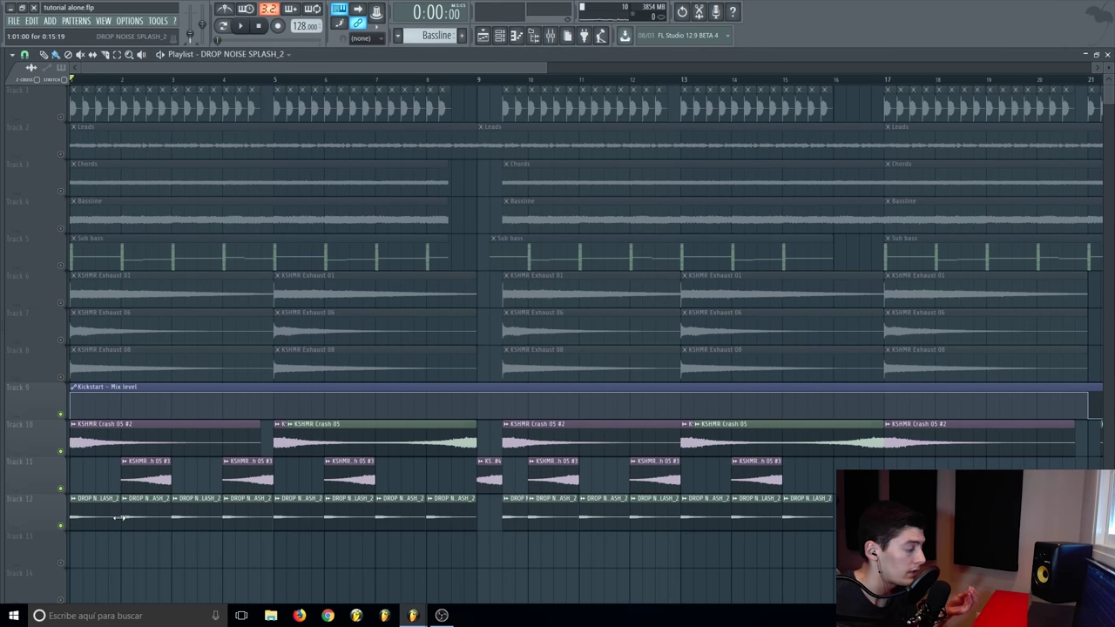
{"action": "double_click", "coordinate": [107, 516]}
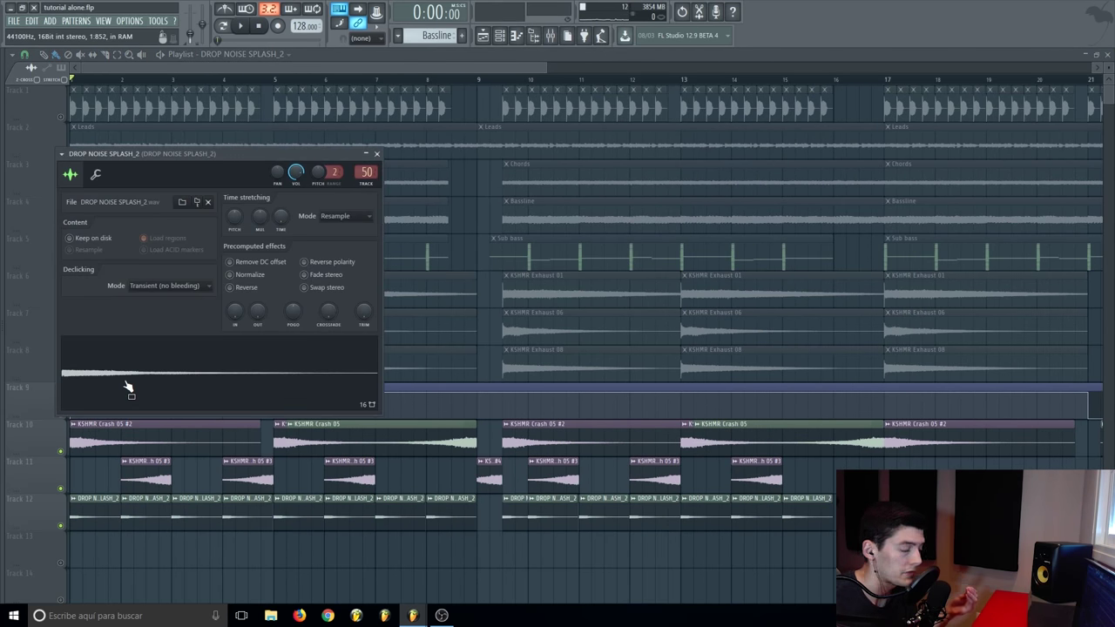
{"action": "key", "text": "Escape"}
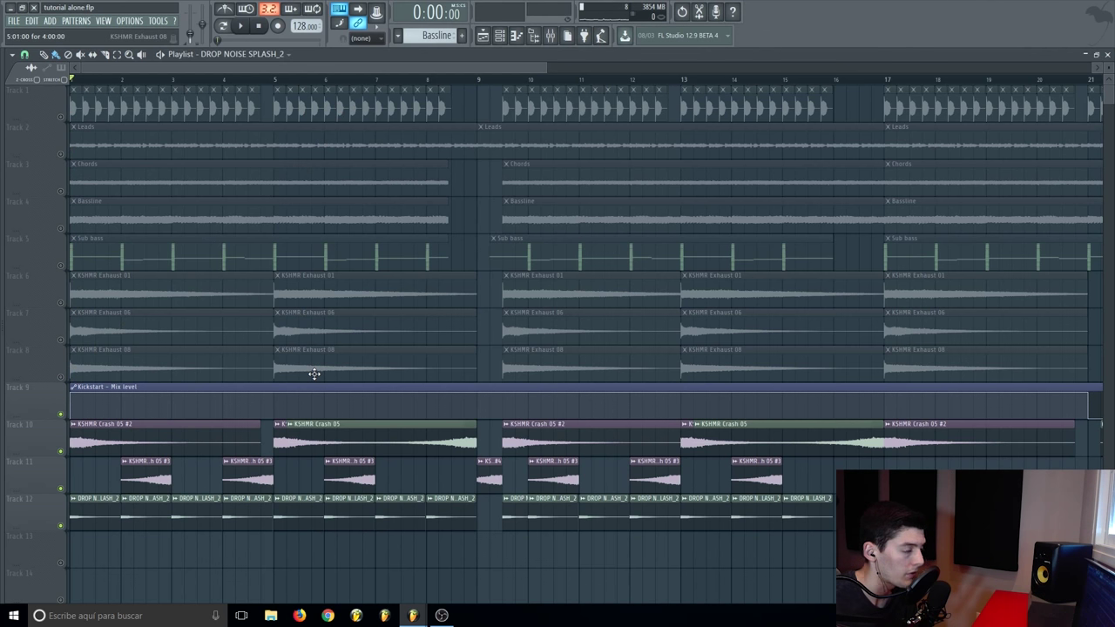
{"action": "double_click", "coordinate": [83, 516]}
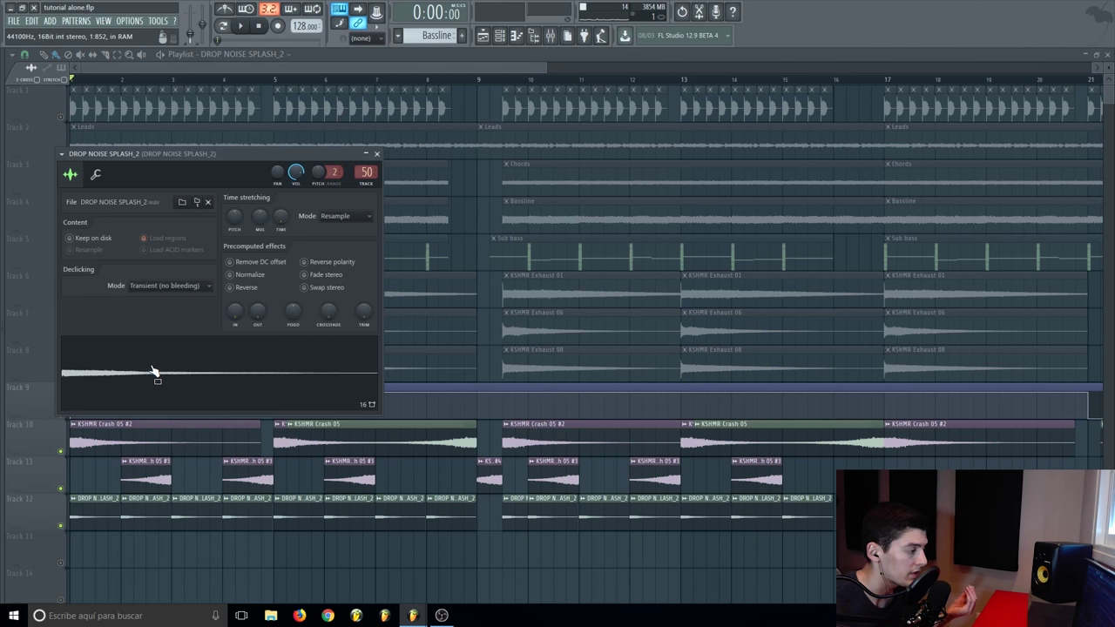
{"action": "left_click", "coordinate": [377, 155]}
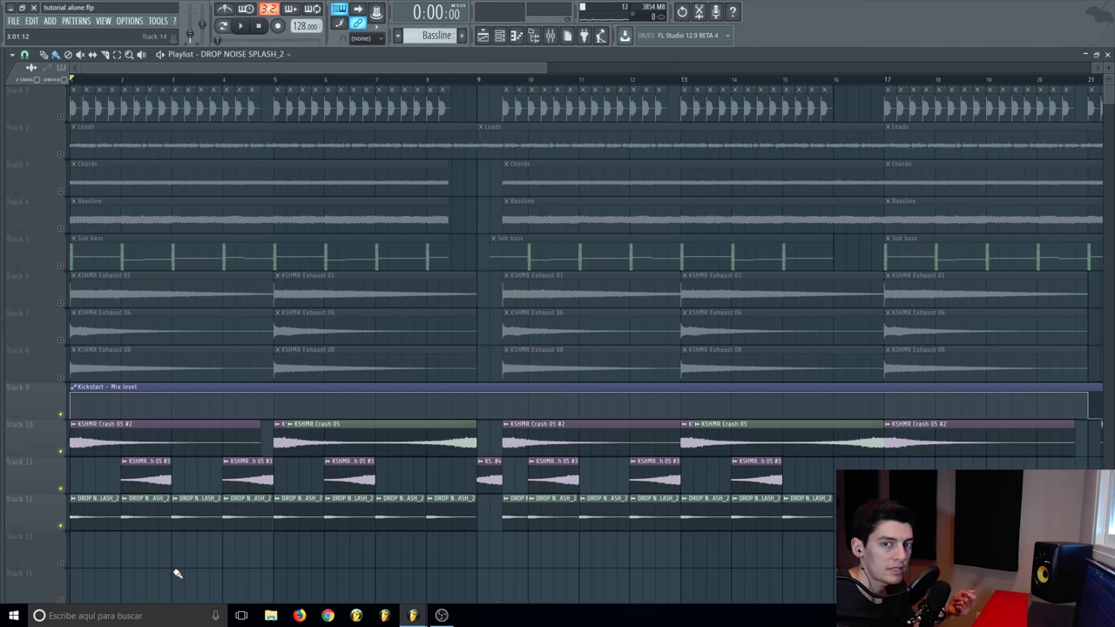
Step: Play the Leads track soloed, and again with the DROP NOISE SPLASH_2 layer on track 12 enabled
{"action": "right_click", "coordinate": [61, 156]}
{"action": "key", "text": "space"}
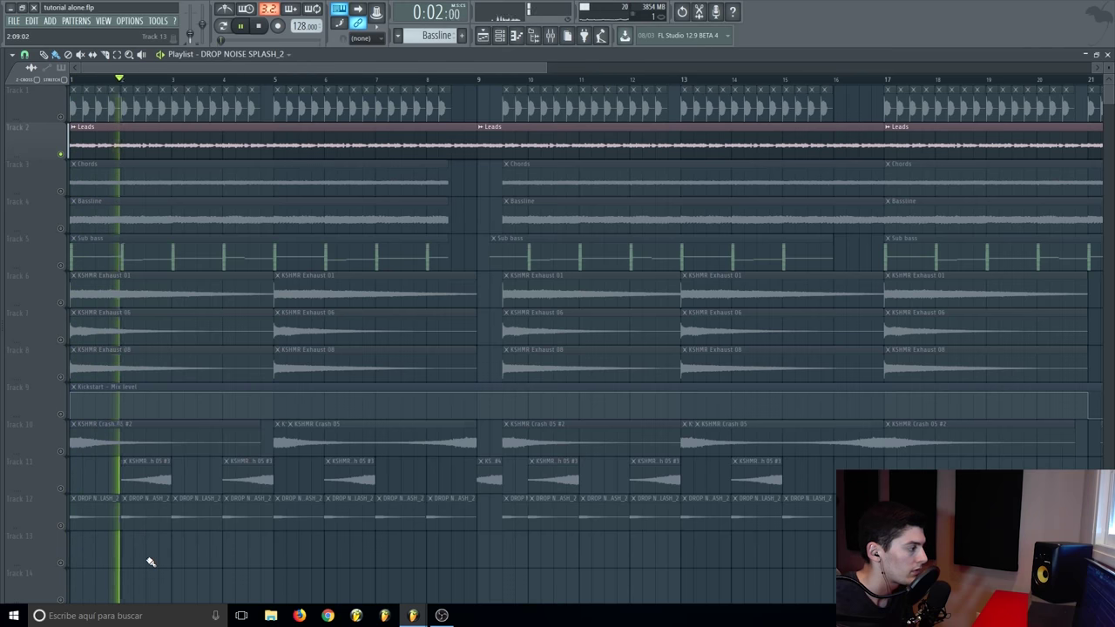
{"action": "key", "text": "space"}
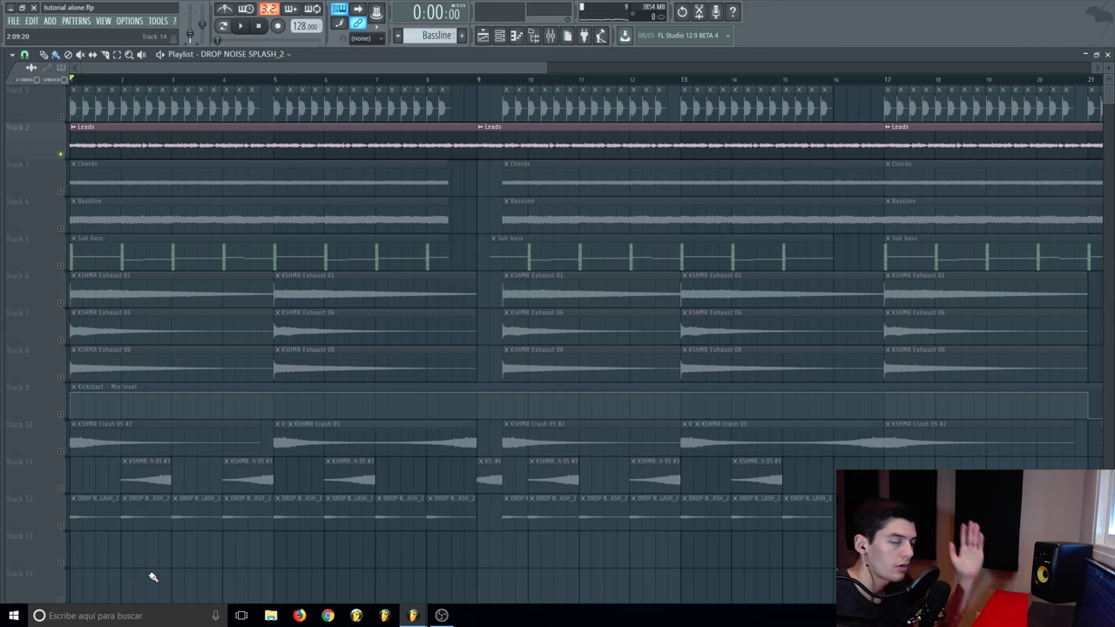
{"action": "left_click", "coordinate": [61, 528]}
{"action": "key", "text": "space"}
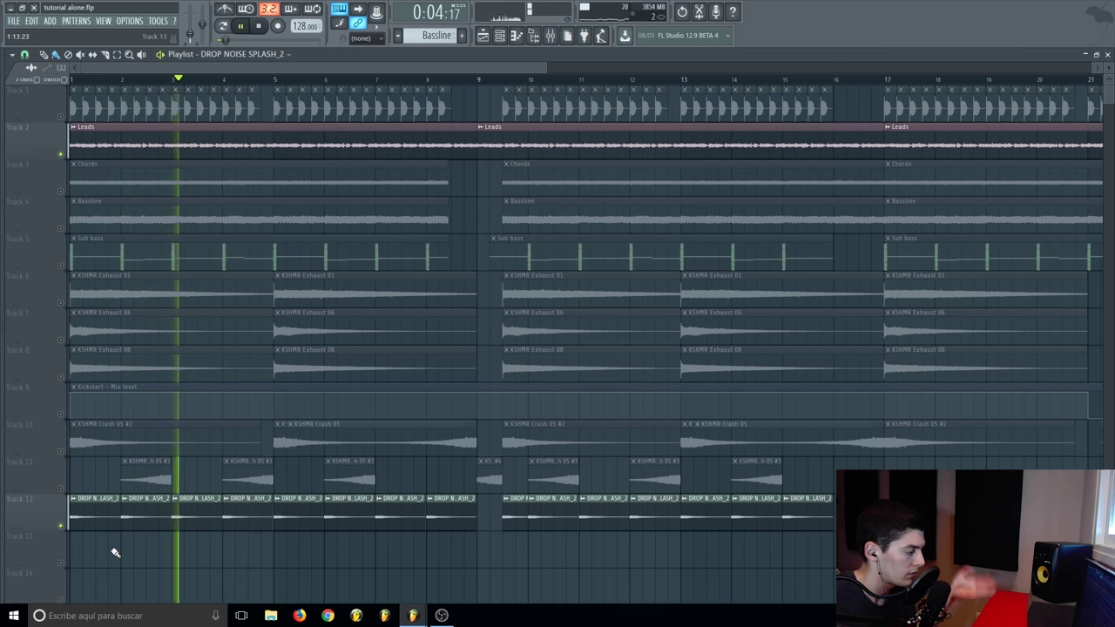
{"action": "key", "text": "space"}
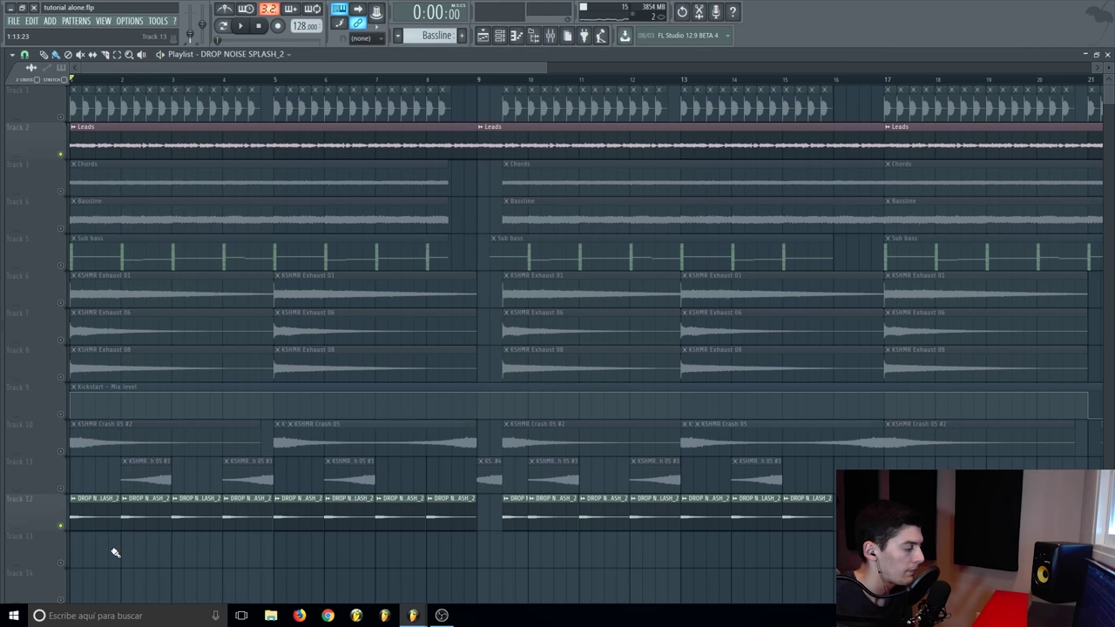
Step: Inspect the Fruity parametric EQ 2 and VolumeShaper4 on the DROP NOISE SPLASH_2 mixer track
{"action": "left_click", "coordinate": [61, 490]}
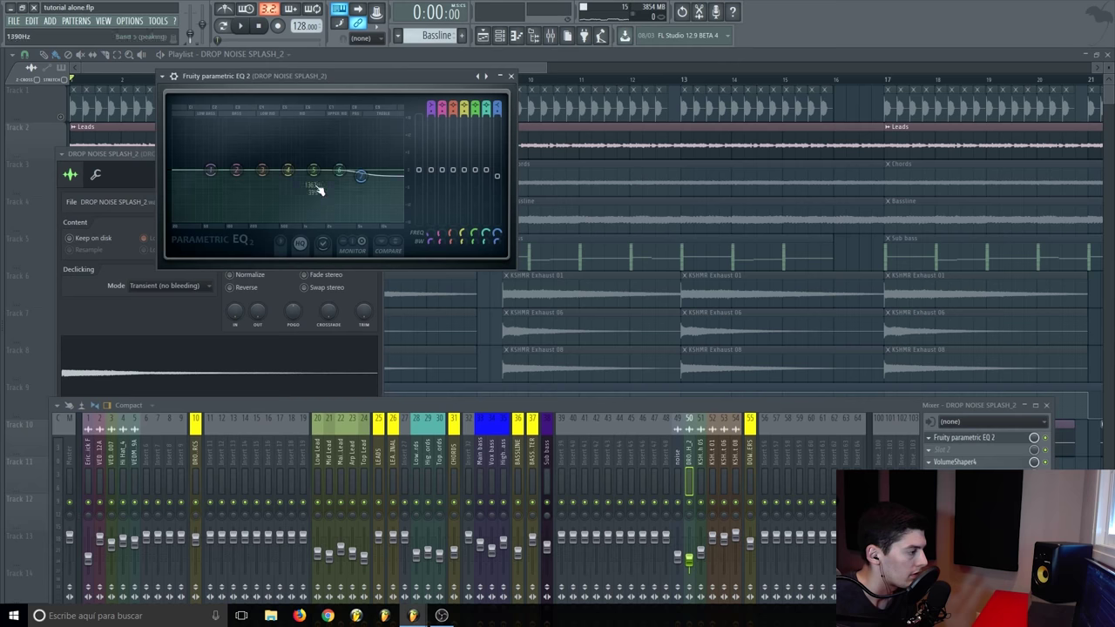
{"action": "left_click", "coordinate": [511, 78]}
{"action": "left_click", "coordinate": [959, 462]}
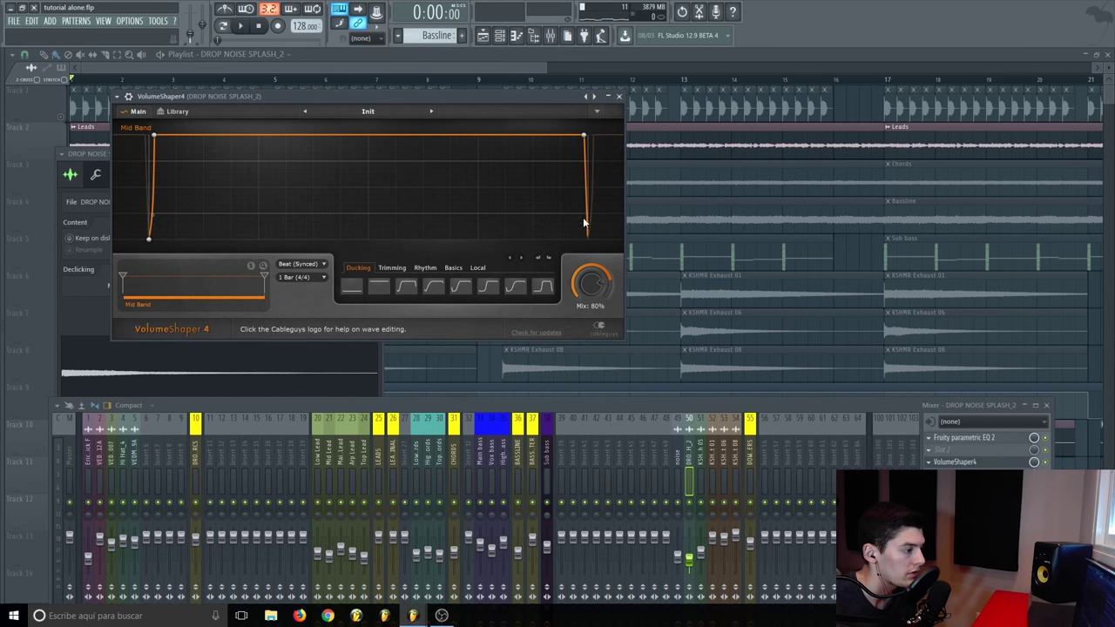
{"action": "left_click", "coordinate": [620, 96]}
Step: Enable playlist tracks 6 to 11, mute the Leads, and play the downlifter, crash and noise splash layers together
{"action": "key", "text": "F5"}
{"action": "left_click_drag", "start_coordinate": [63, 417], "coordinate": [64, 306]}
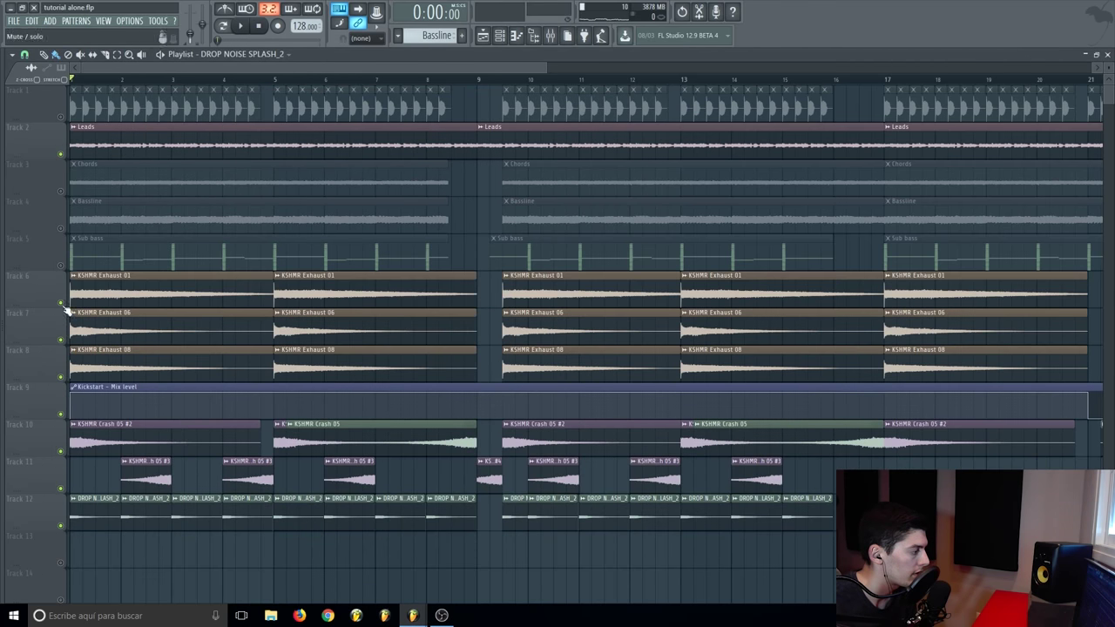
{"action": "left_click", "coordinate": [64, 159]}
{"action": "key", "text": "space"}
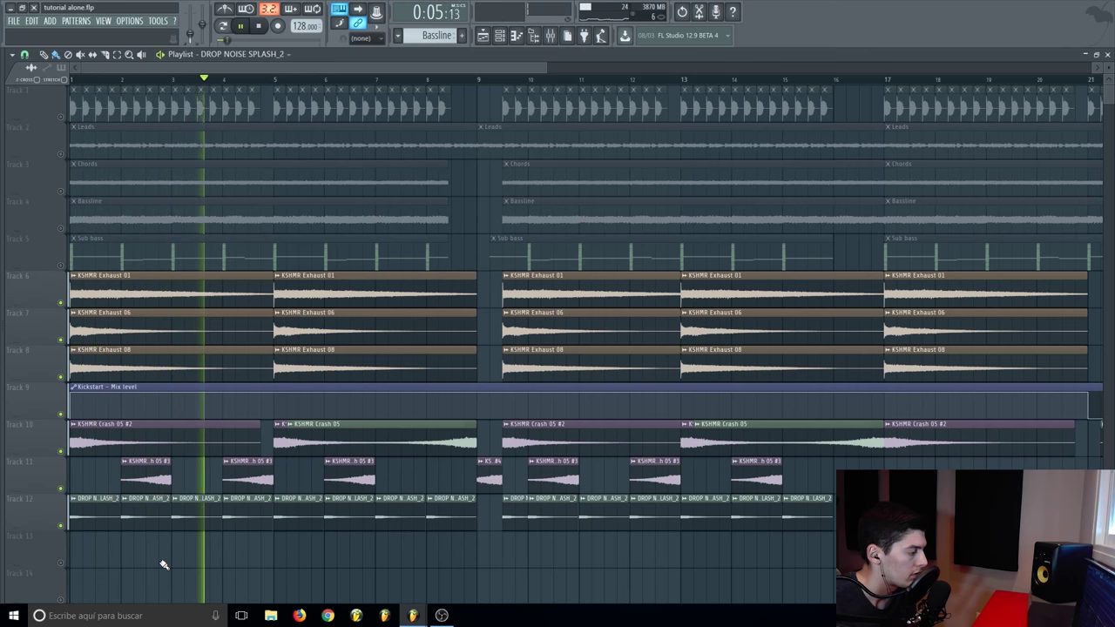
{"action": "key", "text": "space"}
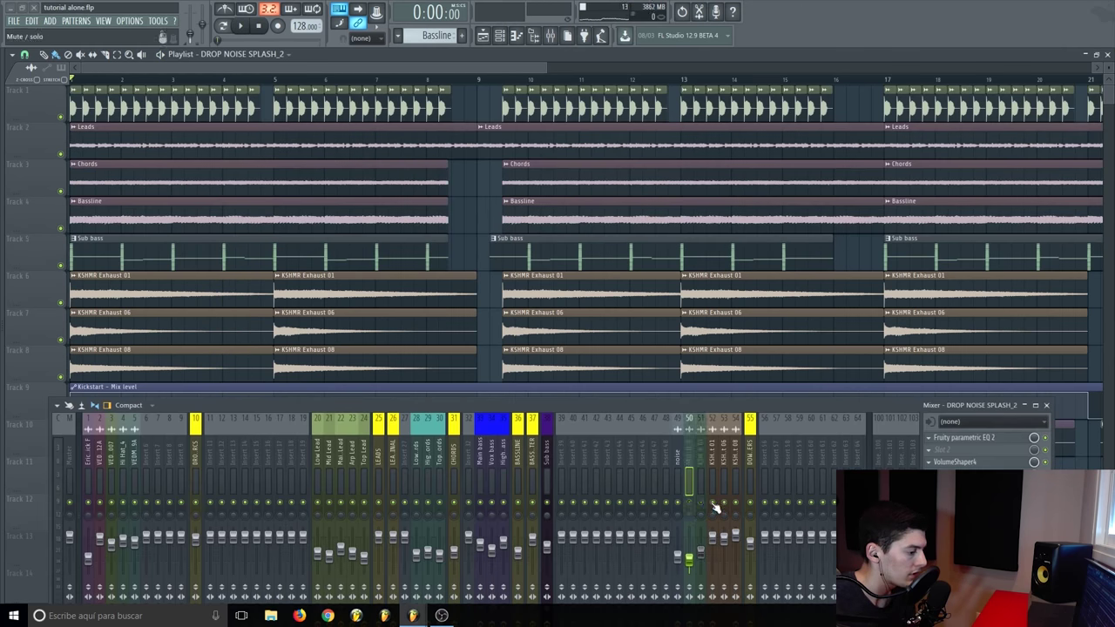
Step: Play the drop with the splash, crash and downlifter mixer tracks muted, and again with them enabled and the mixer closed
{"action": "left_click", "coordinate": [742, 502]}
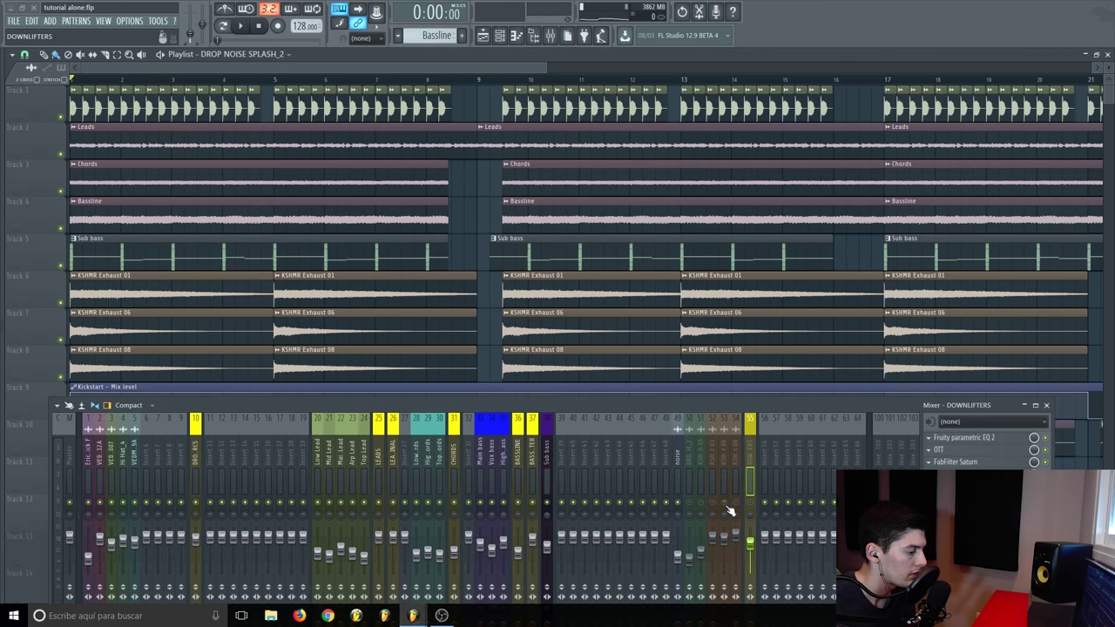
{"action": "key", "text": "space"}
{"action": "key", "text": "space"}
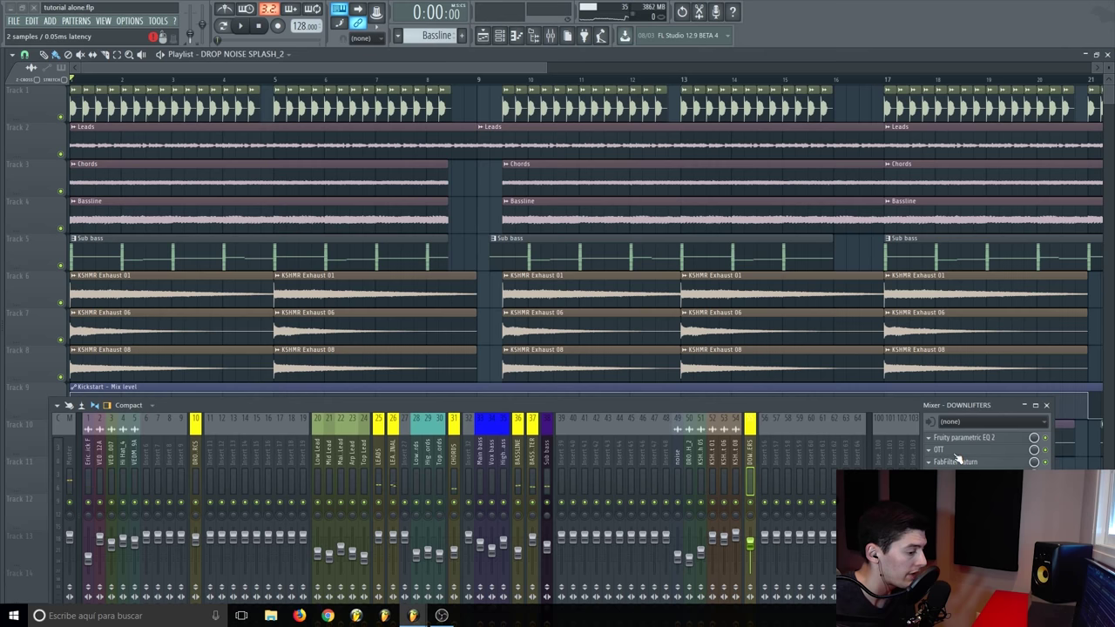
{"action": "key", "text": "space"}
{"action": "left_click", "coordinate": [1047, 405]}
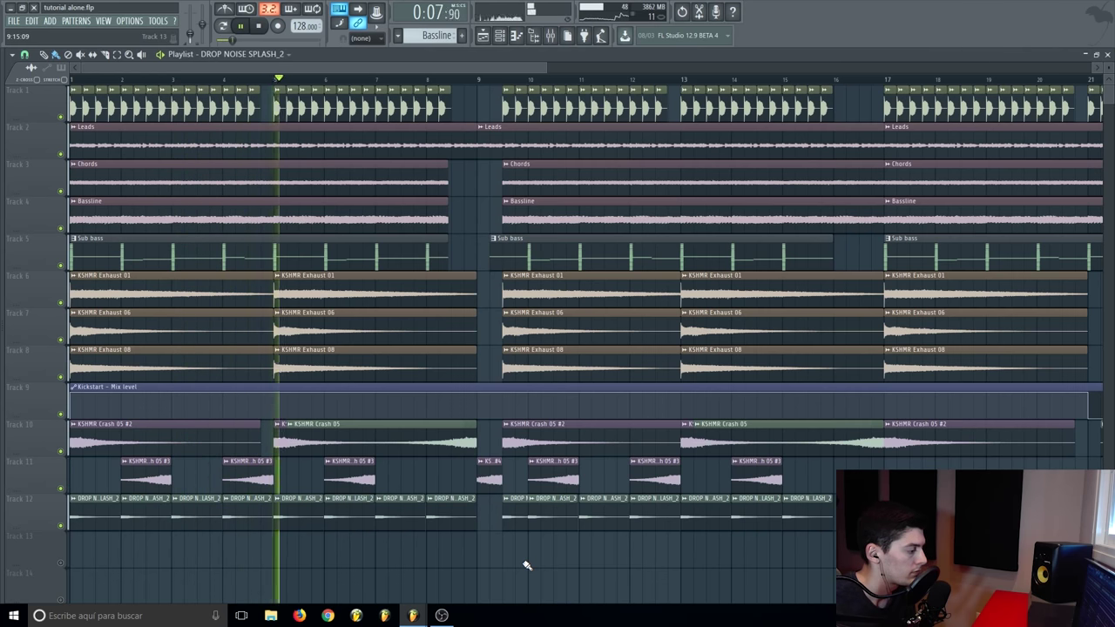
{"action": "key", "text": "space"}
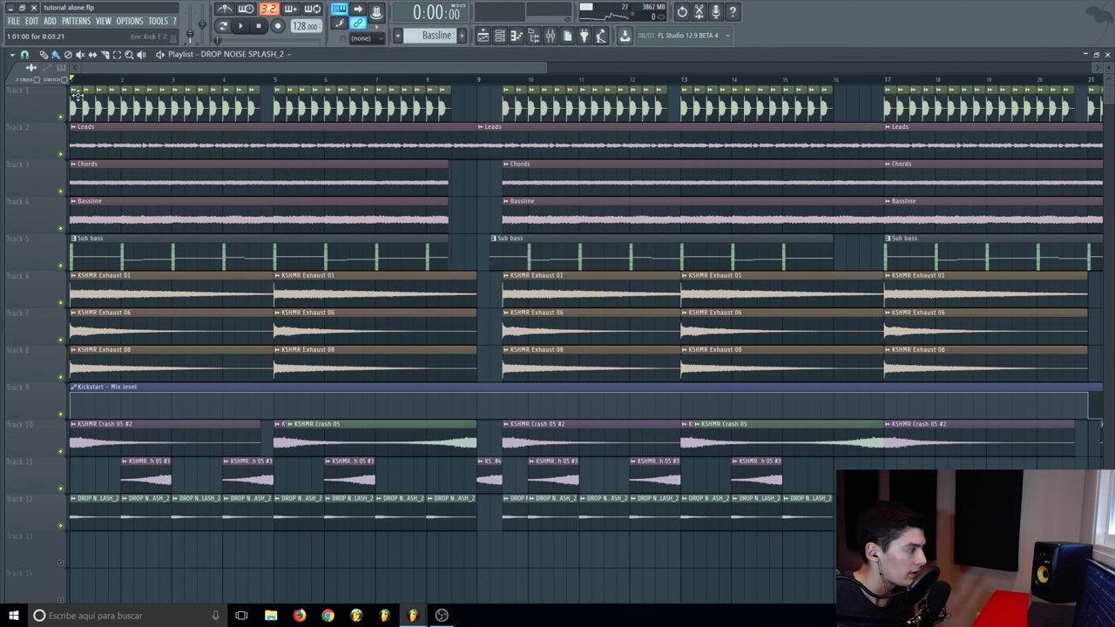
Step: Trace the reversed crash placement by setting the playhead at bars 2, 3 and 4 and just before bar 5
{"action": "left_click", "coordinate": [122, 80]}
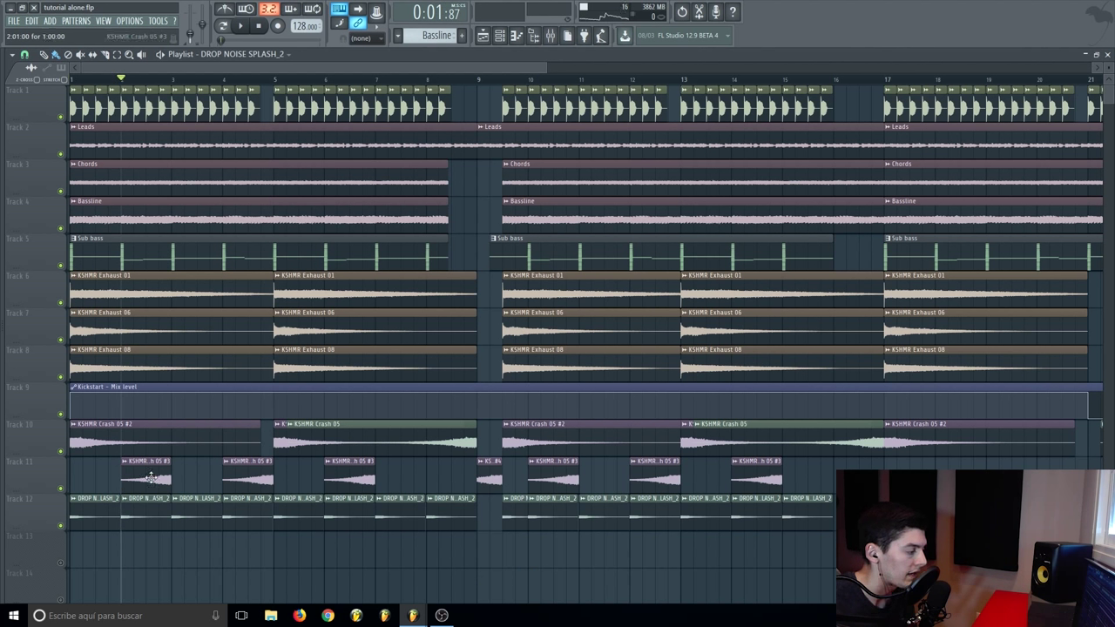
{"action": "left_click", "coordinate": [172, 82]}
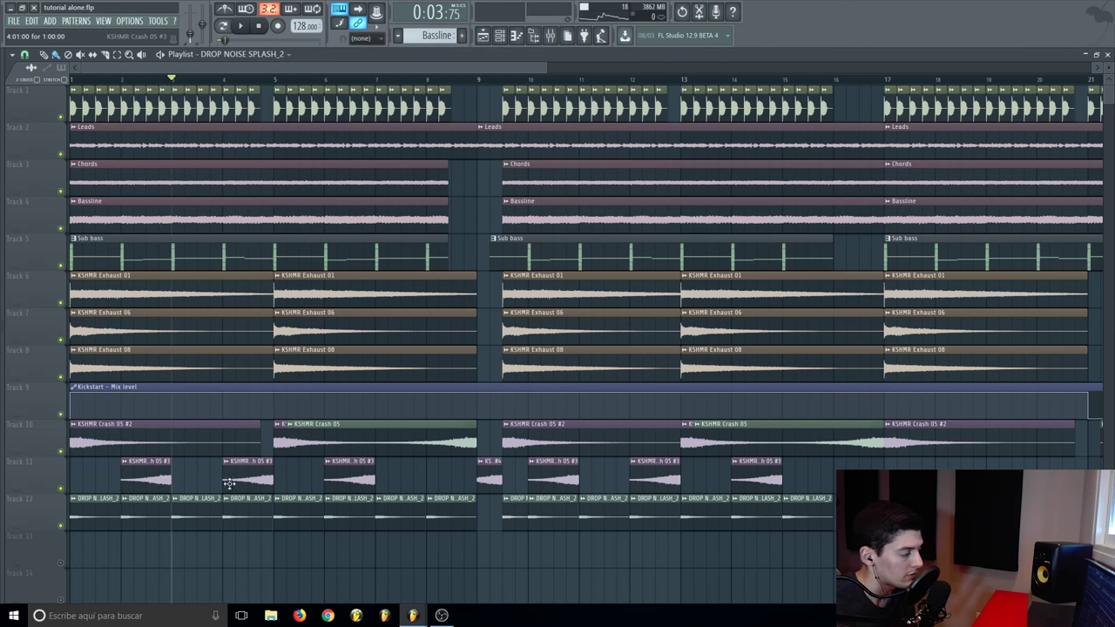
{"action": "left_click", "coordinate": [229, 81]}
{"action": "left_click", "coordinate": [267, 81]}
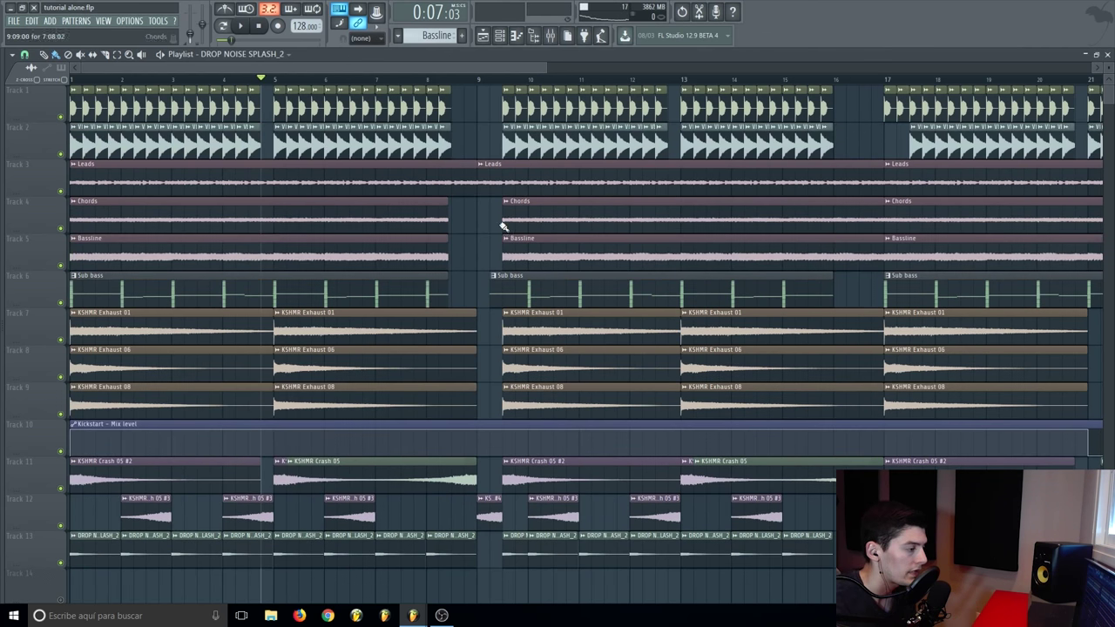
Step: Audition the VEDM Ride 001 - 12A layer with the kick and open the ride's channel settings and mixer track
{"action": "double_click", "coordinate": [443, 140]}
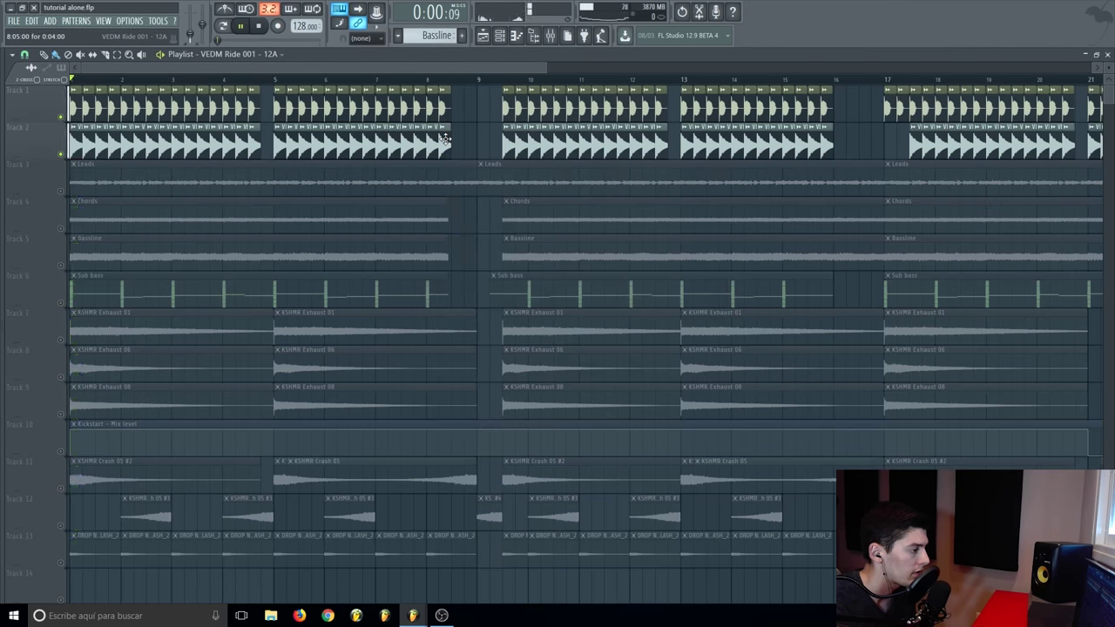
{"action": "double_click", "coordinate": [446, 142]}
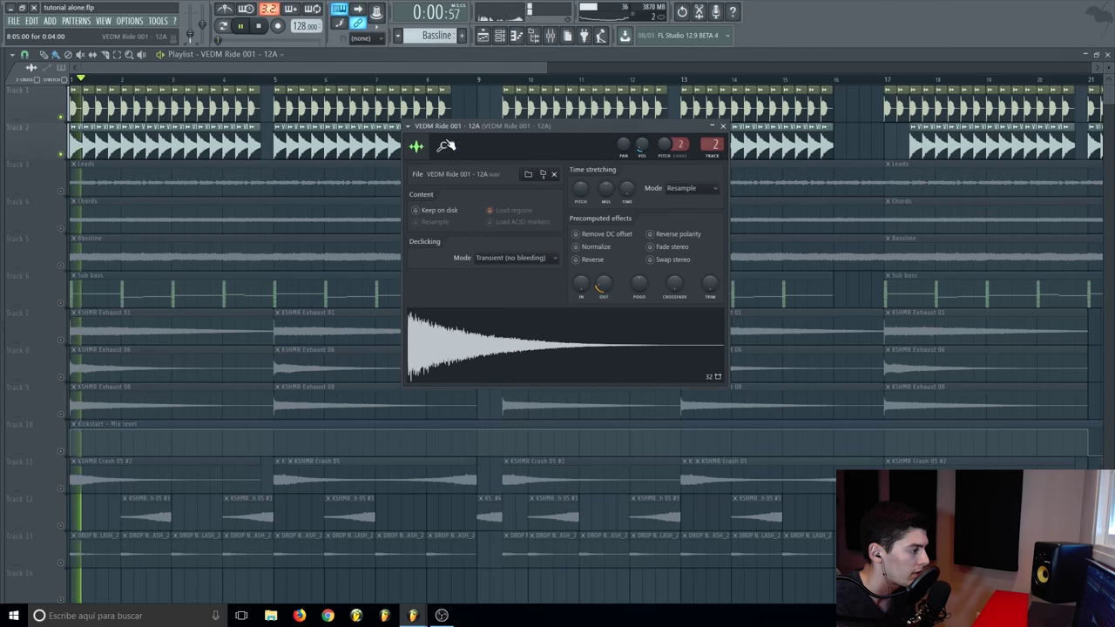
{"action": "double_click", "coordinate": [709, 149]}
{"action": "key", "text": "space"}
Step: Inspect the Fruity parametric EQ 2 and VolumeShaper4 on the VEDM Ride track and close its channel settings
{"action": "left_click", "coordinate": [959, 437]}
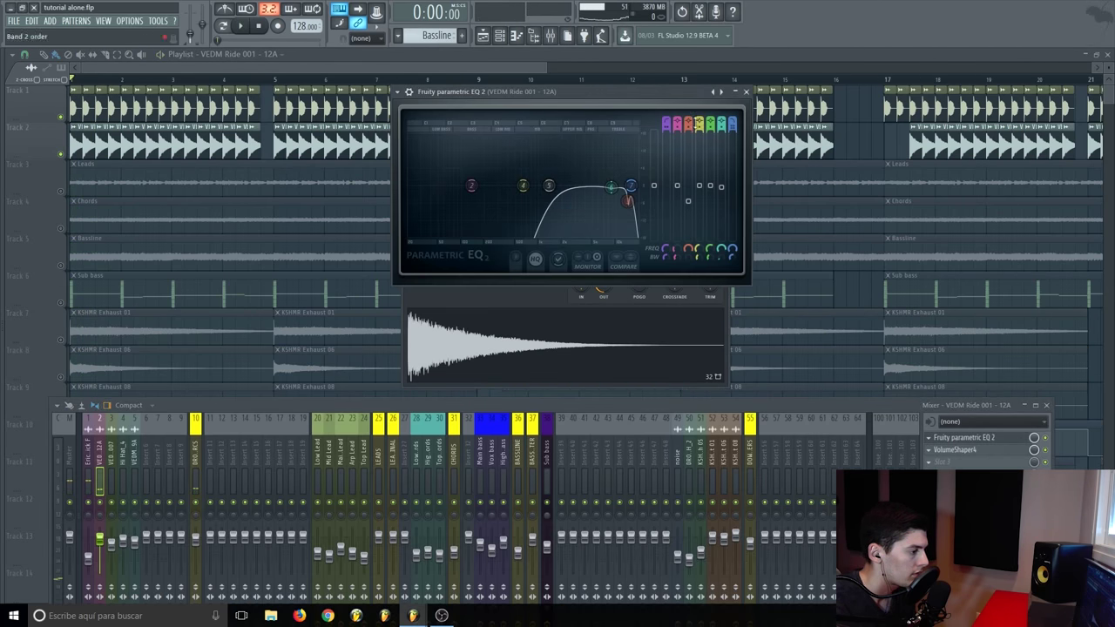
{"action": "left_click", "coordinate": [746, 91]}
{"action": "left_click", "coordinate": [959, 449]}
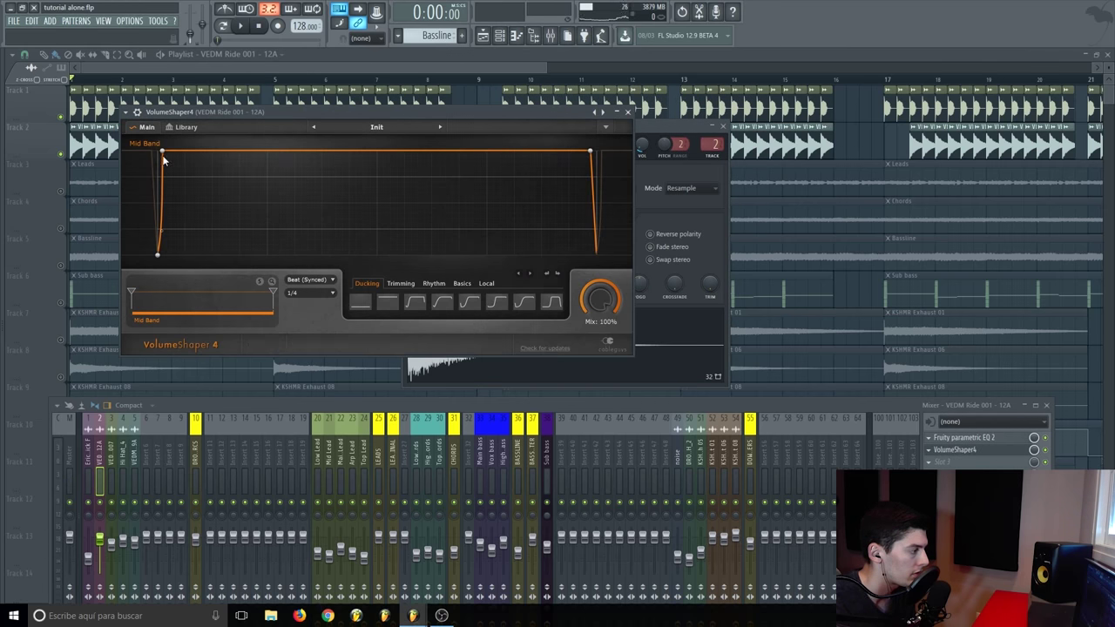
{"action": "left_click", "coordinate": [628, 113]}
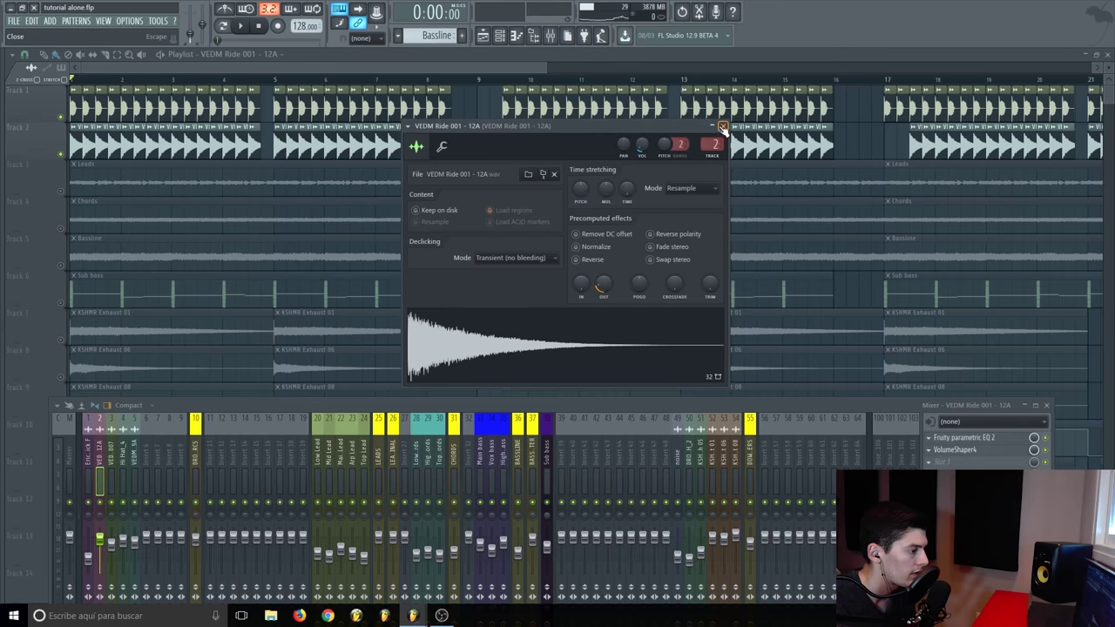
{"action": "left_click", "coordinate": [722, 126]}
Step: Select the DROP PERCS mixer track and inspect its ValhallaVintageVerb, The Glue and Fruity parametric EQ 2 effects
{"action": "left_click", "coordinate": [197, 449]}
{"action": "left_click_drag", "start_coordinate": [206, 402], "coordinate": [208, 335]}
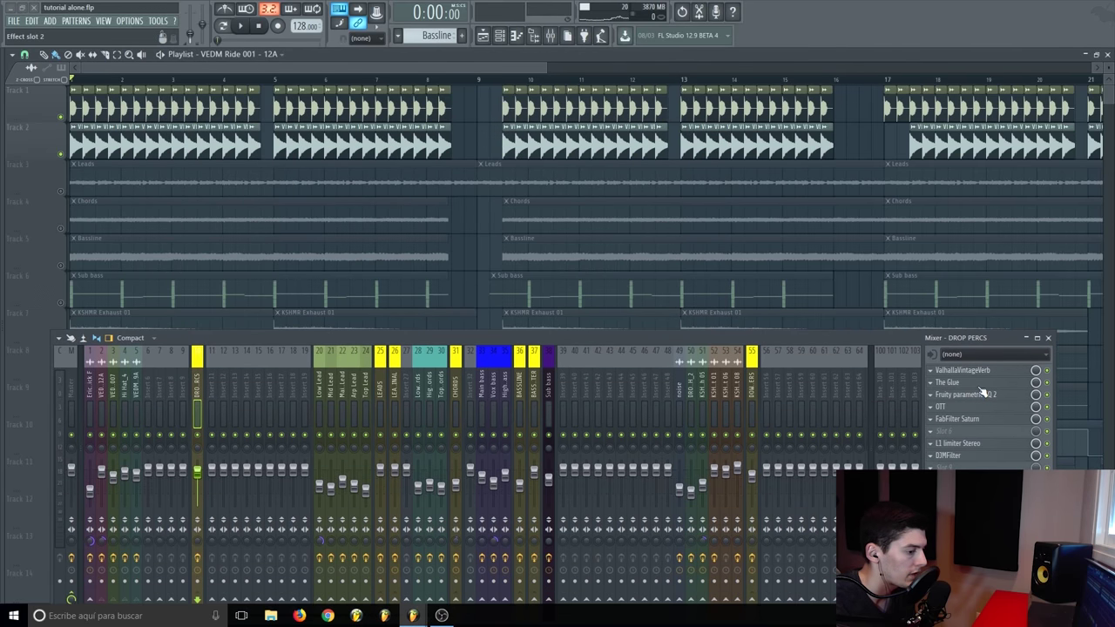
{"action": "left_click", "coordinate": [975, 371]}
{"action": "left_click", "coordinate": [975, 372]}
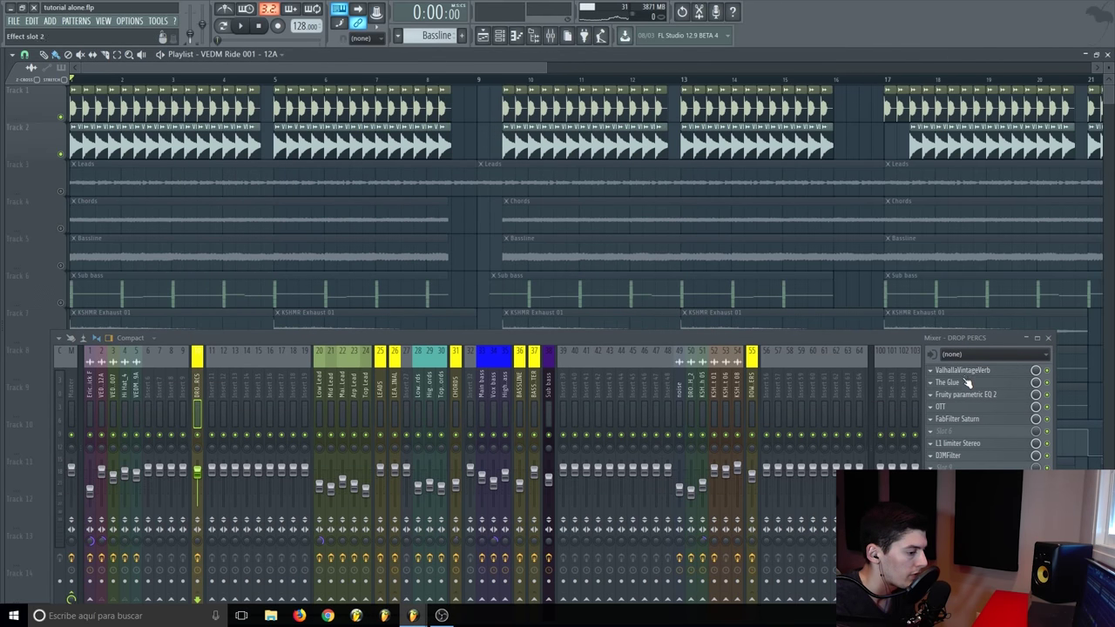
{"action": "left_click", "coordinate": [958, 383]}
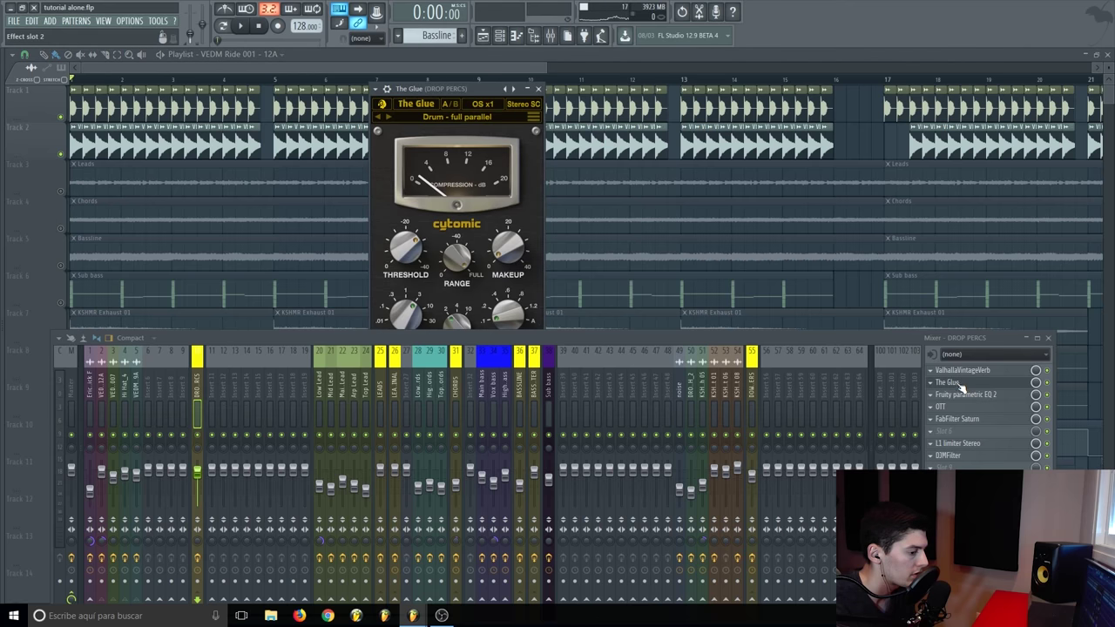
{"action": "left_click", "coordinate": [958, 384]}
{"action": "left_click", "coordinate": [961, 395]}
{"action": "left_click", "coordinate": [961, 397]}
Step: Inspect OTT, FabFilter Saturn, L1 limiter Stereo and the filter in slot 8 on the DROP PERCS track
{"action": "left_click", "coordinate": [956, 407]}
{"action": "left_click", "coordinate": [956, 408]}
{"action": "left_click", "coordinate": [957, 420]}
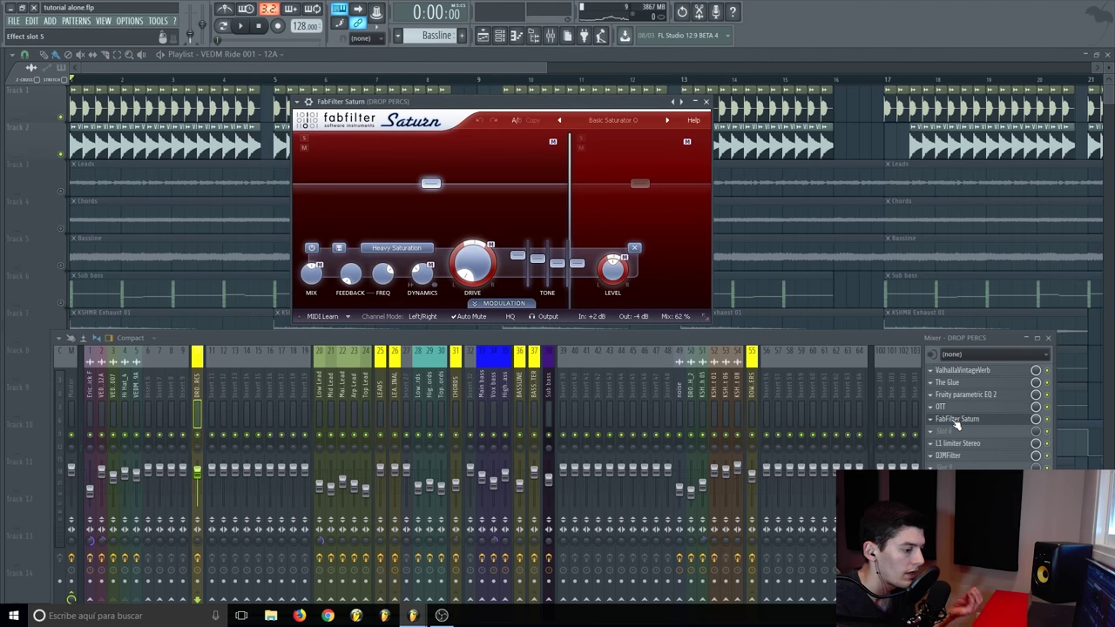
{"action": "left_click", "coordinate": [957, 422]}
{"action": "left_click", "coordinate": [957, 445]}
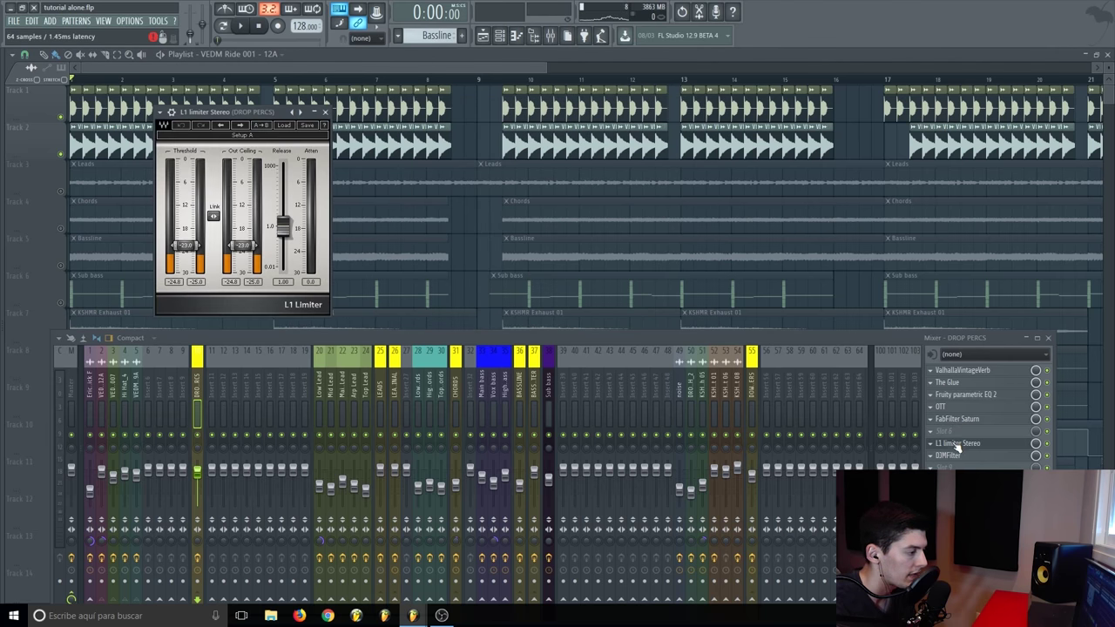
{"action": "left_click", "coordinate": [1002, 447]}
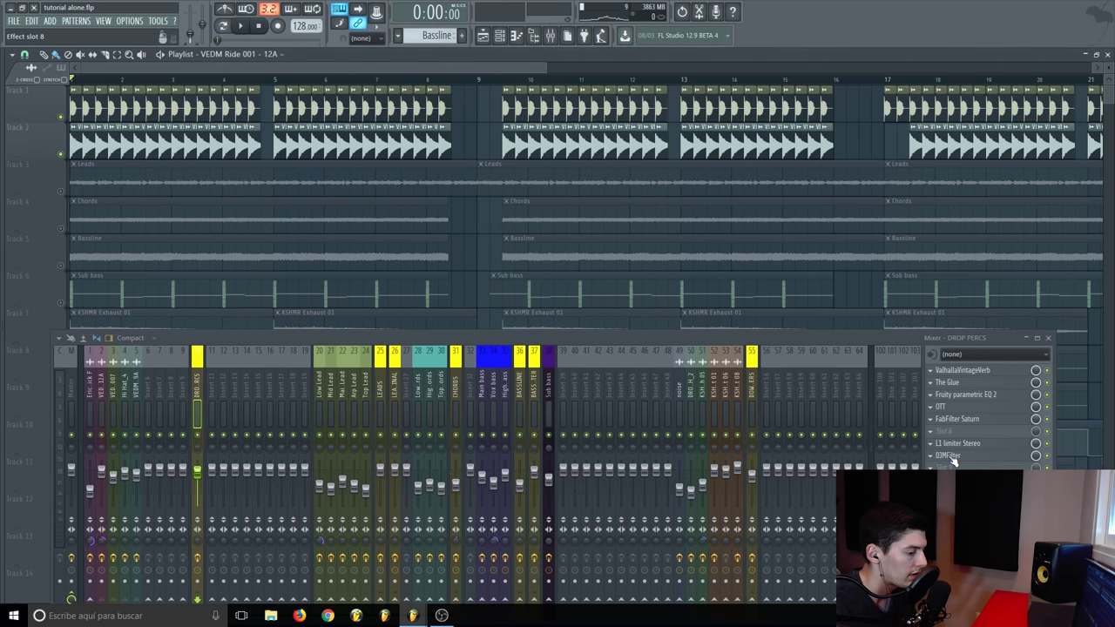
{"action": "left_click", "coordinate": [953, 458]}
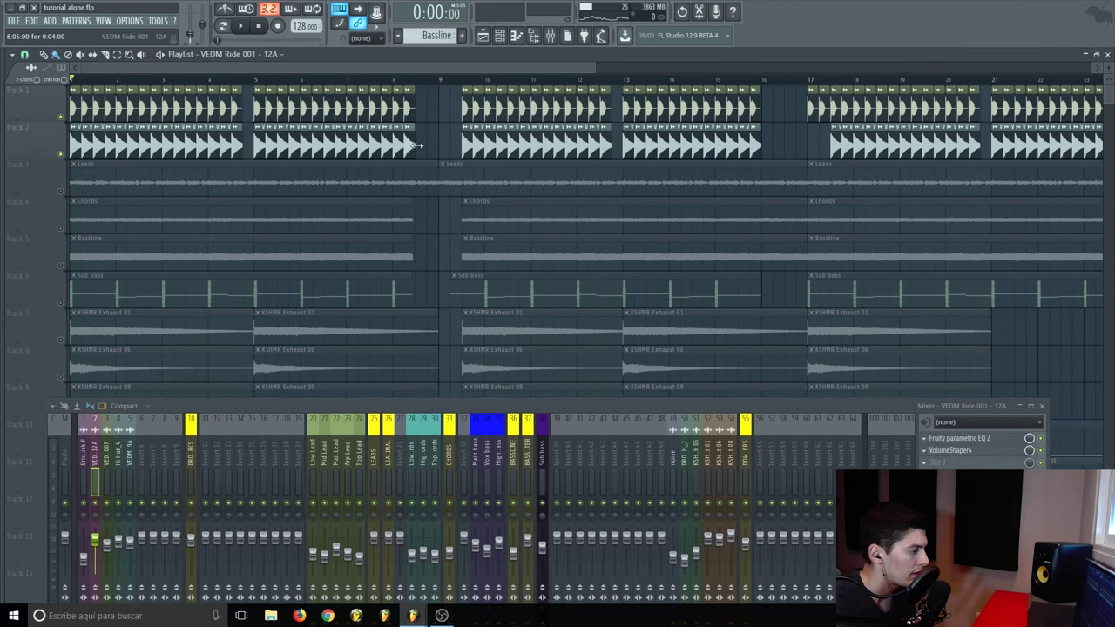
Step: Review the cut group settings of the VEDM Ride 001 - 12A channel and close its window and the mixer
{"action": "mouse_move", "coordinate": [409, 146]}
{"action": "left_mouse_down"}
{"action": "mouse_move", "coordinate": [422, 145]}
{"action": "mouse_move", "coordinate": [395, 145]}
{"action": "left_mouse_up"}
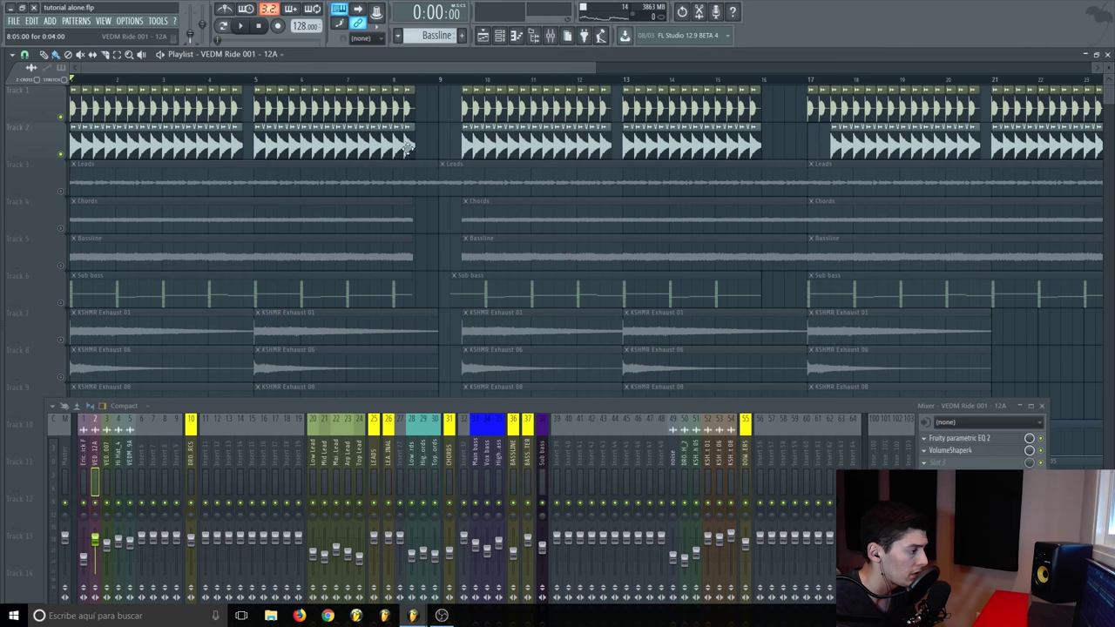
{"action": "double_click", "coordinate": [407, 146]}
{"action": "left_click", "coordinate": [444, 148]}
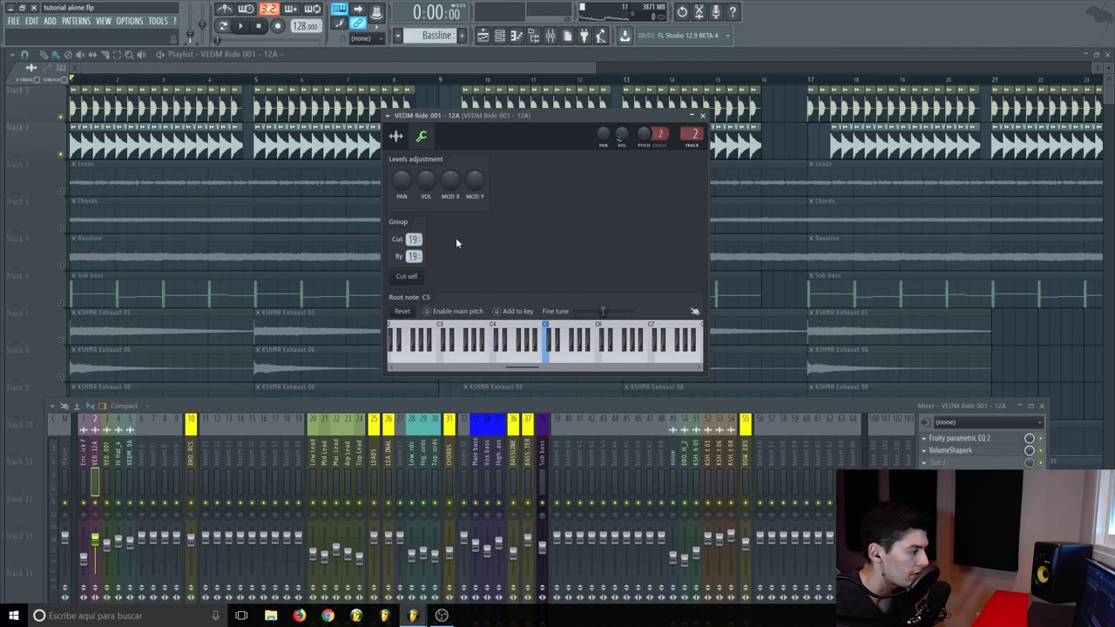
{"action": "key", "text": "Escape"}
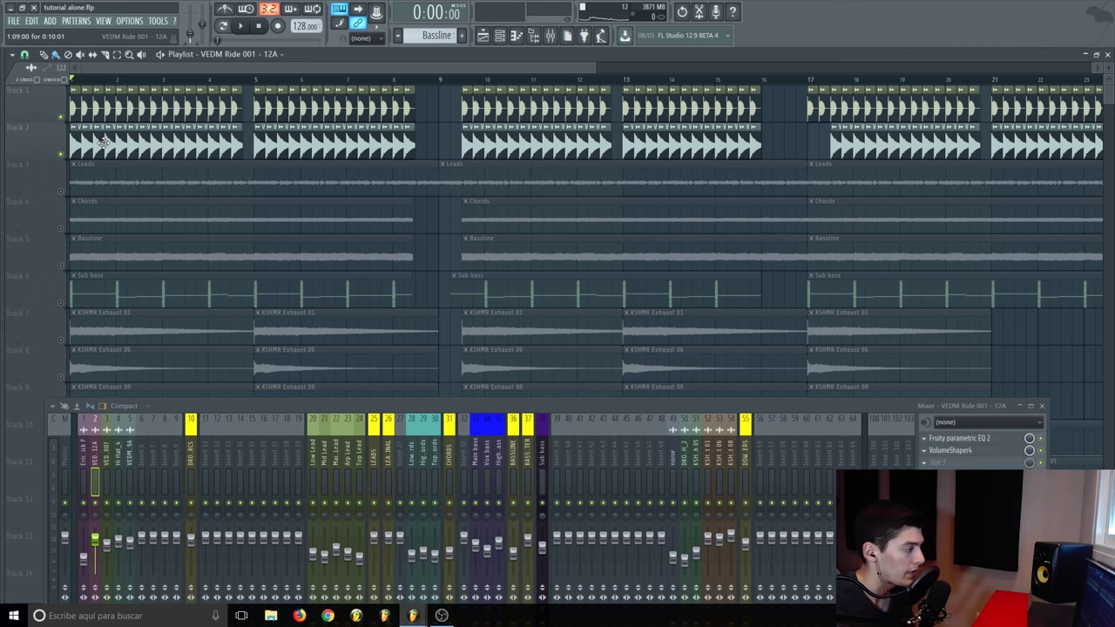
{"action": "key", "text": "F9"}
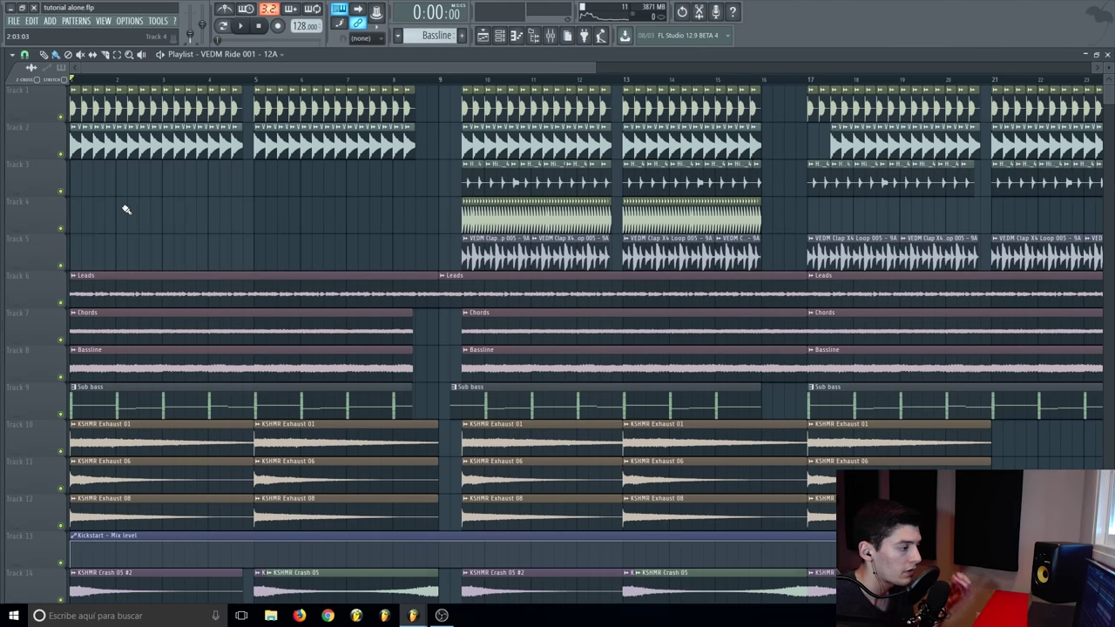
Step: Solo the kick, ride and hi-hat playlist tracks and audition them from the middle of bar 9
{"action": "right_click", "coordinate": [60, 118]}
{"action": "left_click", "coordinate": [60, 154]}
{"action": "left_click", "coordinate": [60, 192]}
{"action": "scroll", "coordinate": [660, 81], "scroll_direction": "up", "scroll_amount": 3}
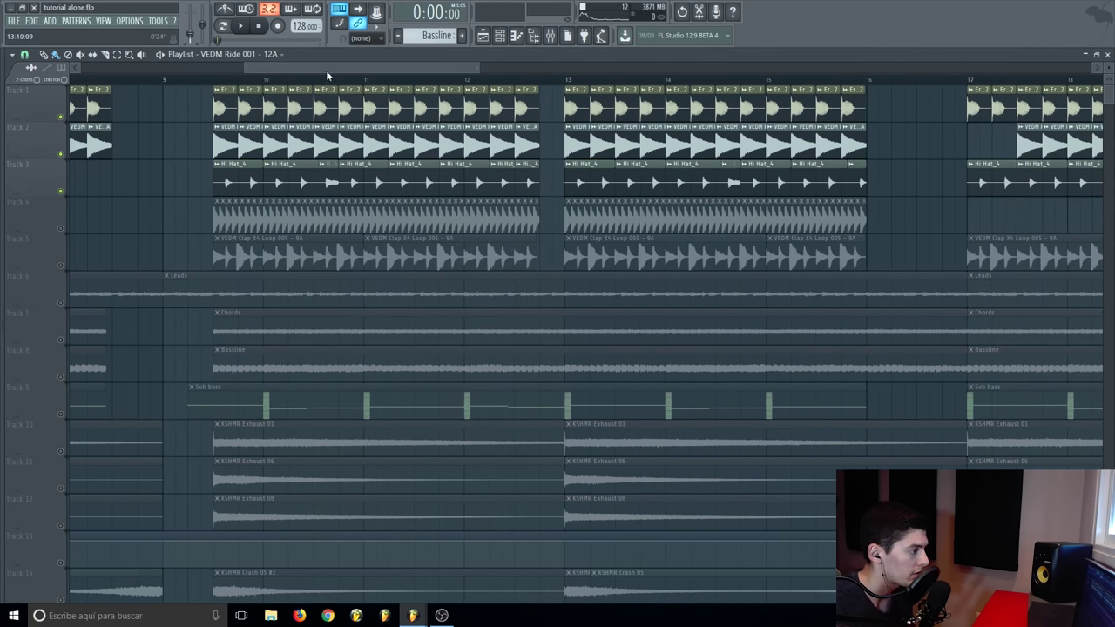
{"action": "left_click", "coordinate": [212, 82]}
{"action": "key", "text": "space"}
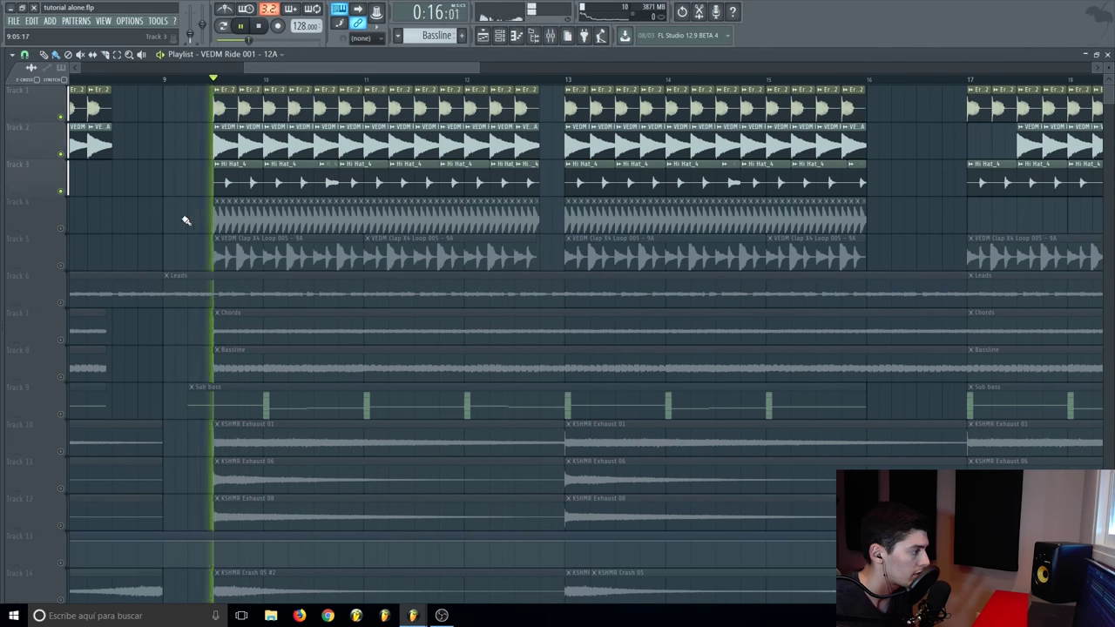
{"action": "key", "text": "space"}
Step: Add the VEDM Tambourine 007 track to the soloed kick, ride and hi-hat and audition the layers
{"action": "left_click", "coordinate": [61, 229]}
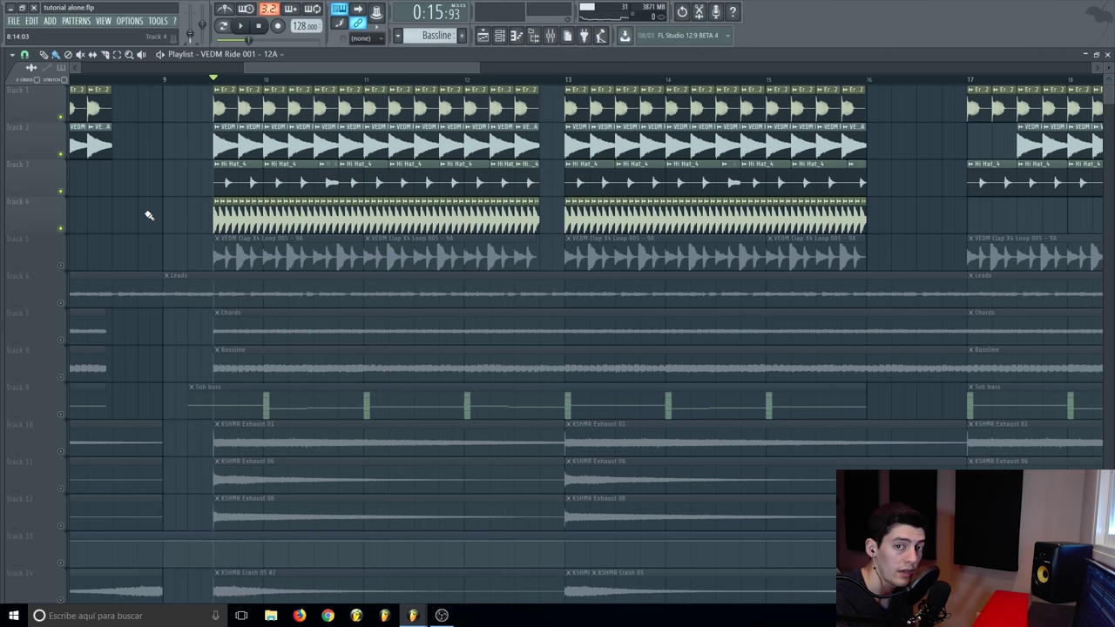
{"action": "key", "text": "space"}
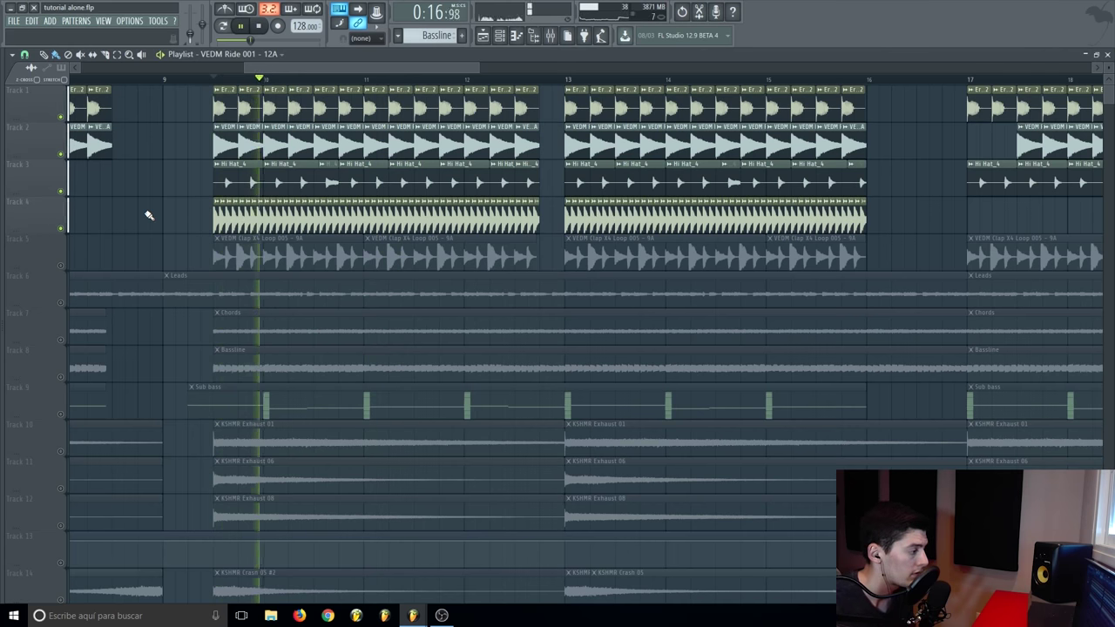
{"action": "left_click_drag", "start_coordinate": [213, 223], "coordinate": [288, 221]}
{"action": "key", "text": "space"}
Step: Audition the VEDM Clap X4 Loop layer with the other drums, then with only the kick, and bring back the muted percussion
{"action": "left_click", "coordinate": [59, 263]}
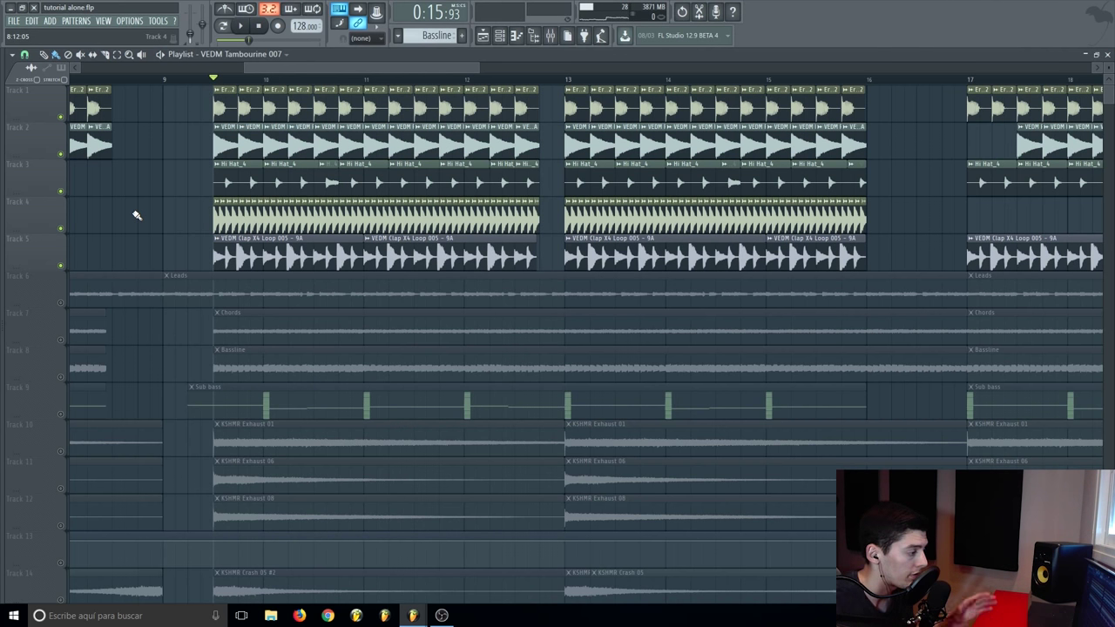
{"action": "key", "text": "space"}
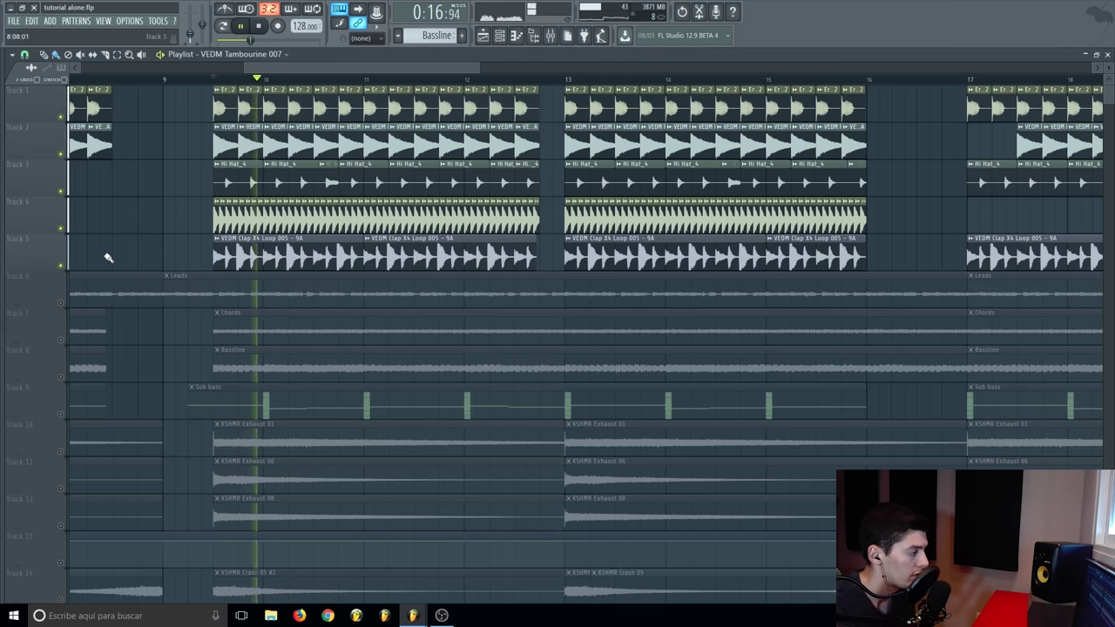
{"action": "left_click", "coordinate": [62, 215]}
{"action": "left_click", "coordinate": [61, 190]}
{"action": "left_click", "coordinate": [61, 154]}
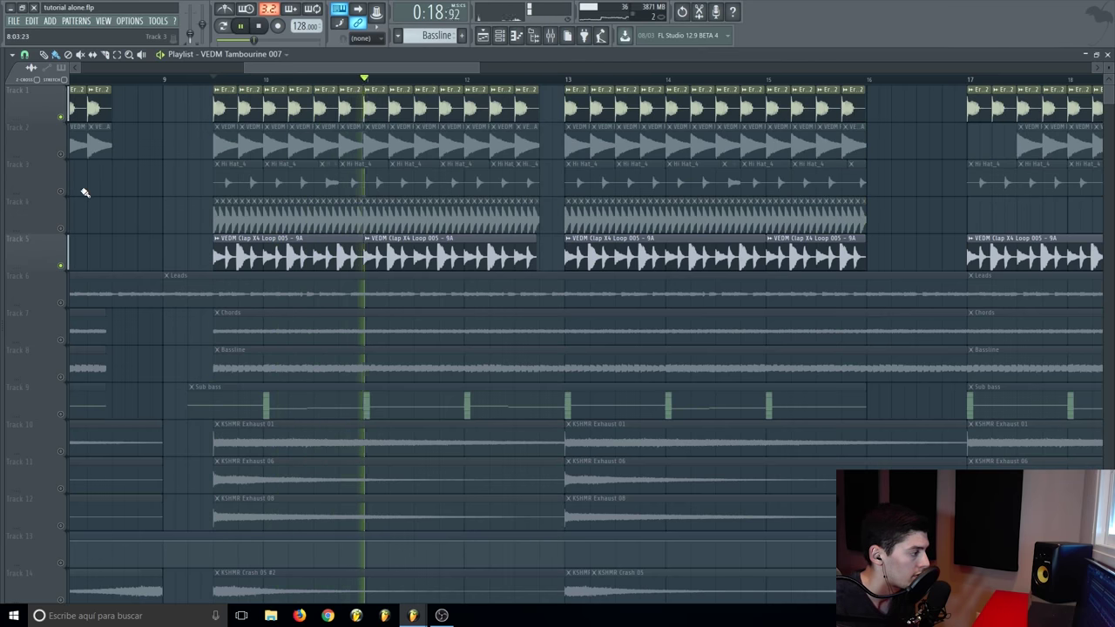
{"action": "left_click", "coordinate": [62, 192]}
{"action": "left_click", "coordinate": [61, 229]}
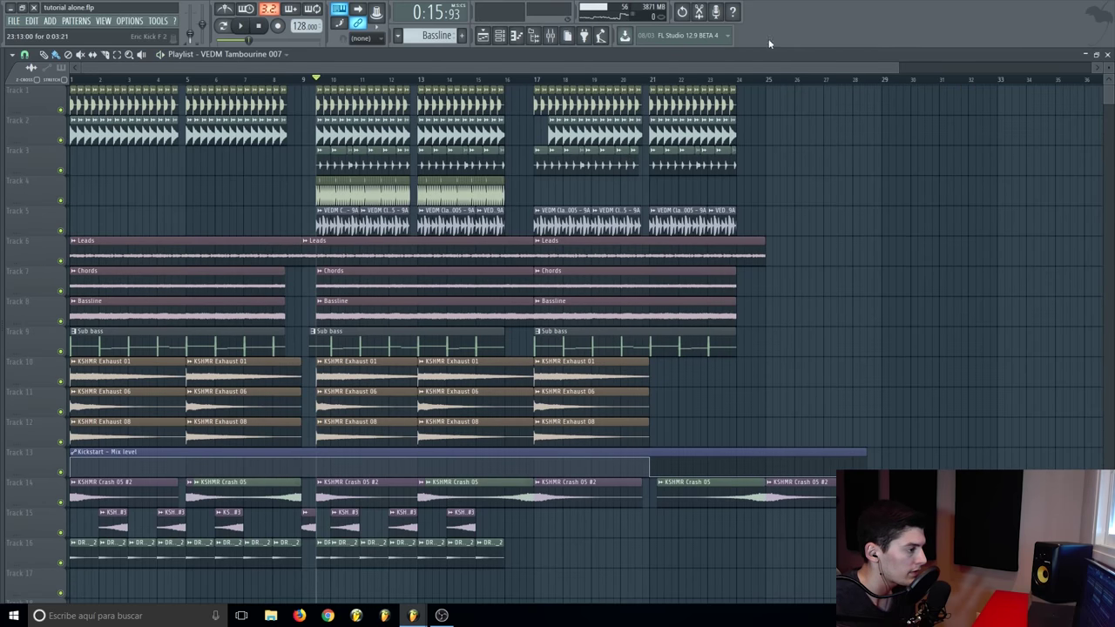
Step: Play the full drop with the percussion, noise splash, crash and downlifter mixer tracks muted, and again with them enabled
{"action": "left_click", "coordinate": [550, 35]}
{"action": "key", "text": "space"}
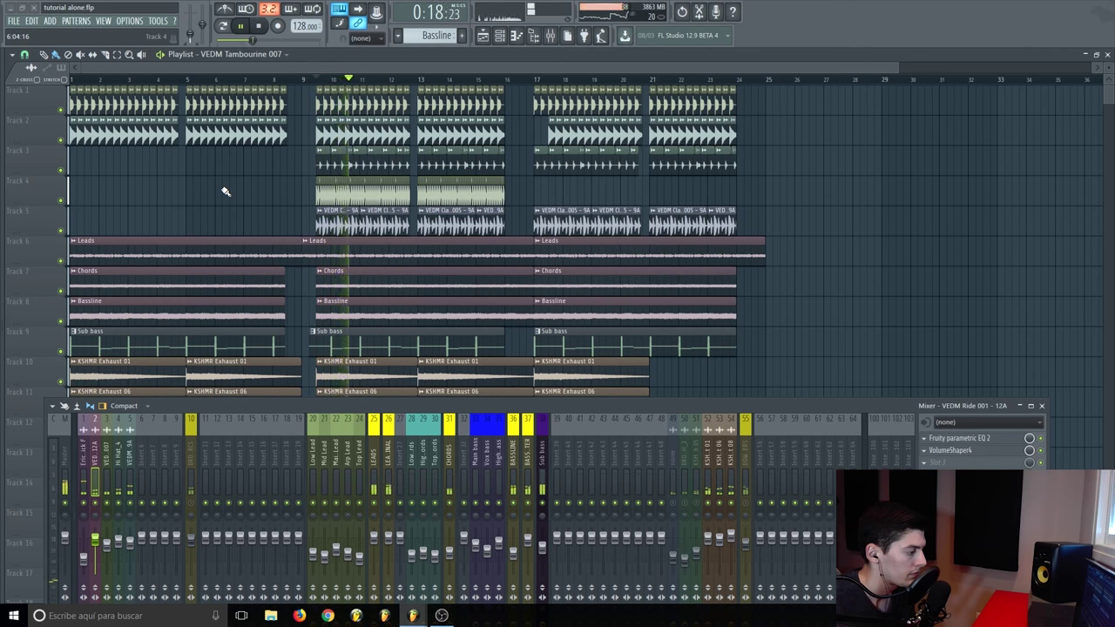
{"action": "key", "text": "space"}
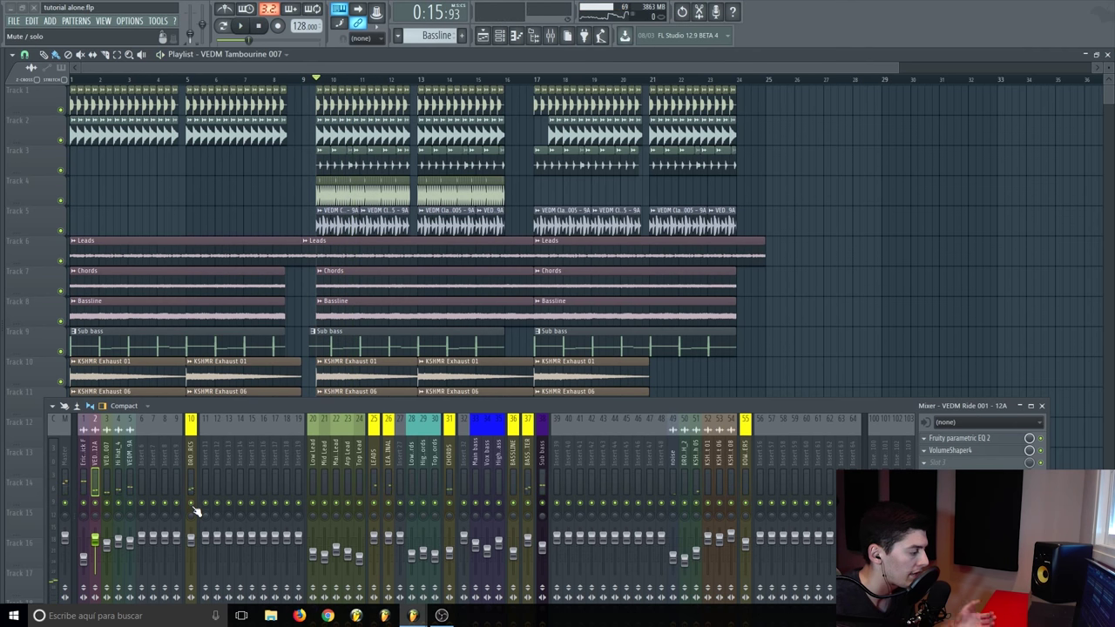
{"action": "key", "text": "space"}
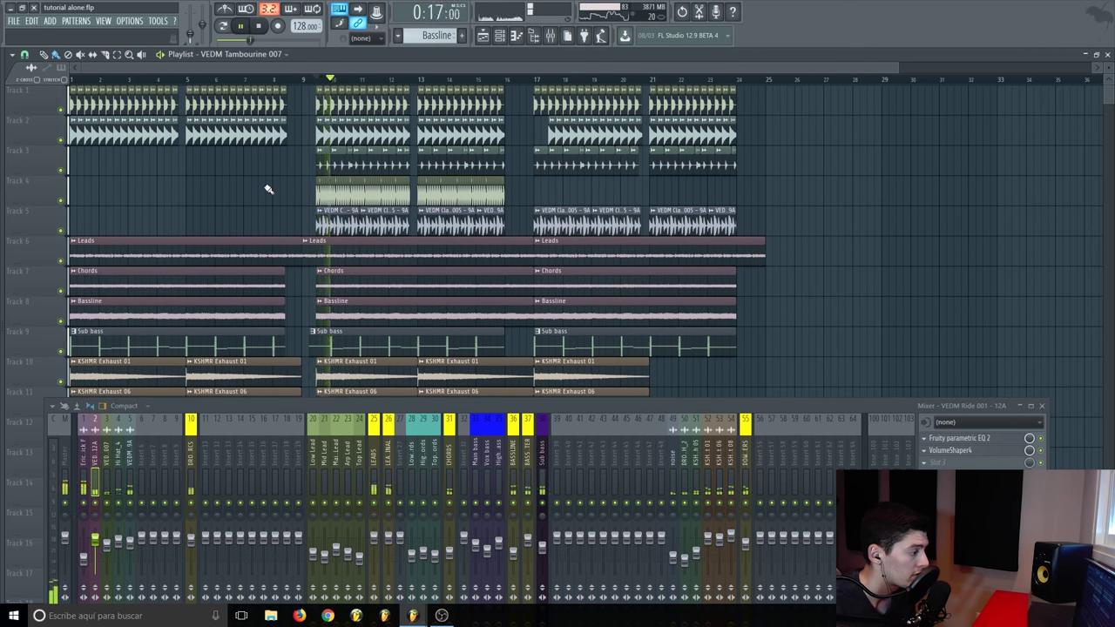
{"action": "key", "text": "space"}
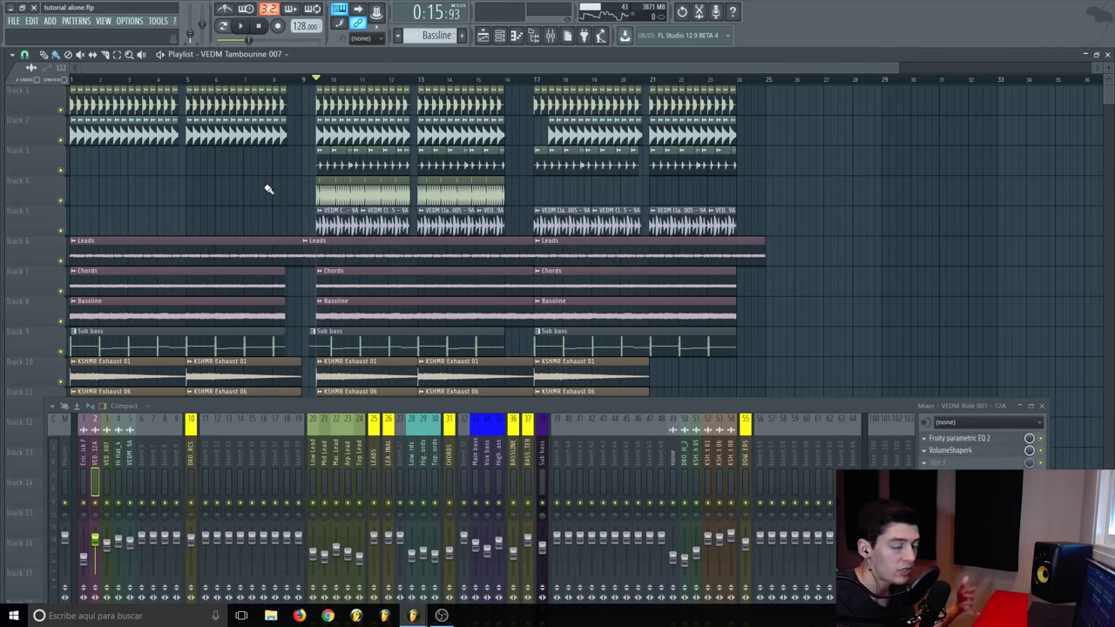
Step: Close the mixer and point out the drum gaps by setting the playhead just before bar 5 and in bar 9
{"action": "left_click", "coordinate": [1041, 406]}
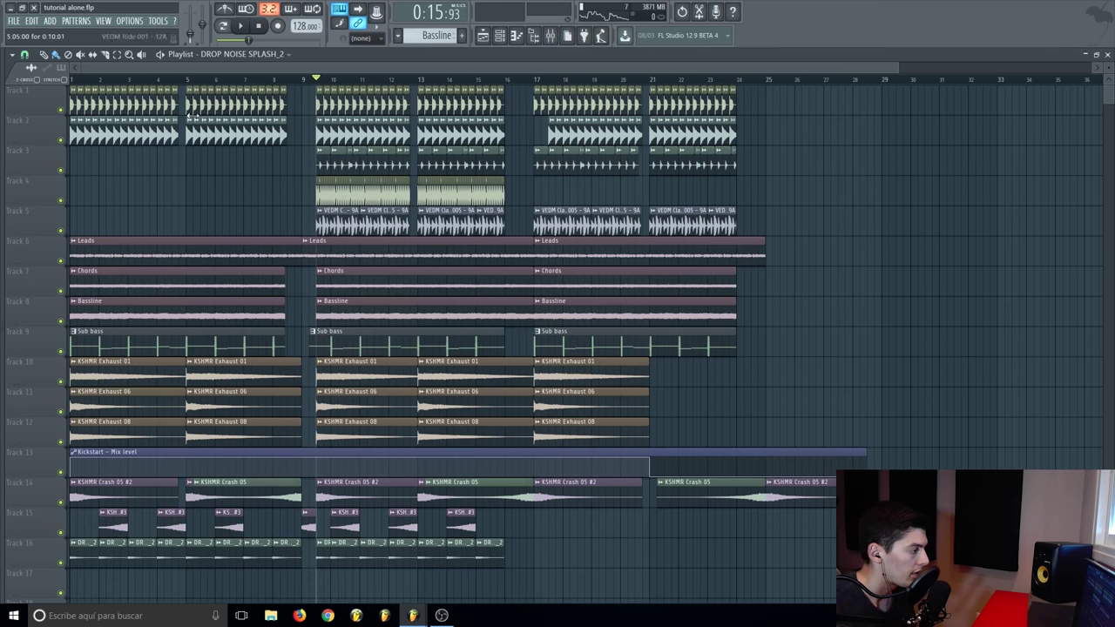
{"action": "left_click", "coordinate": [180, 79]}
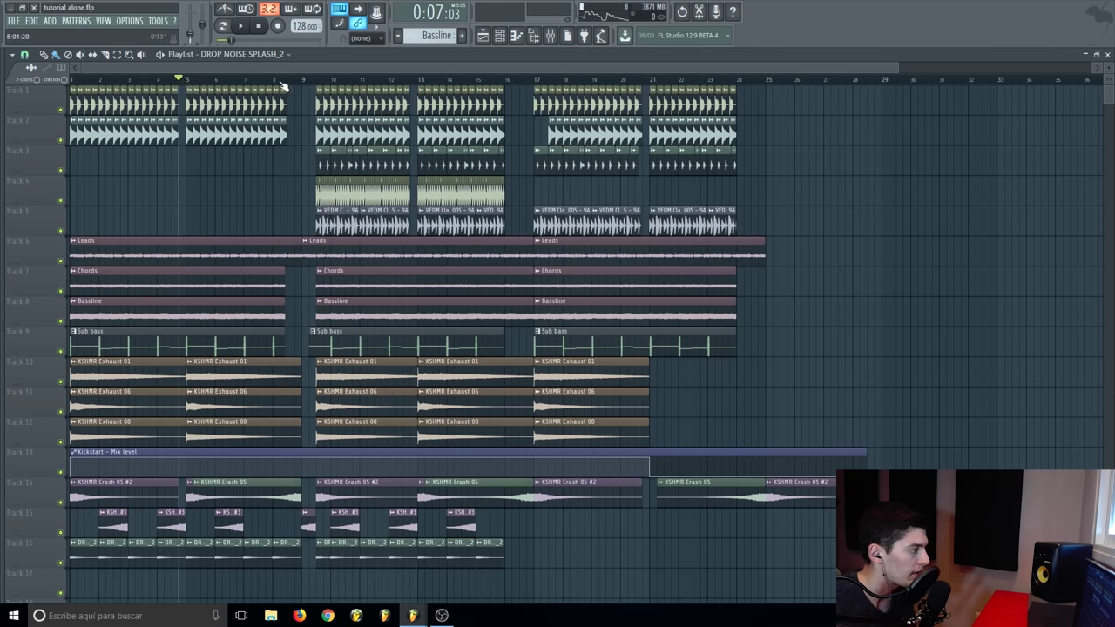
{"action": "left_click", "coordinate": [324, 81]}
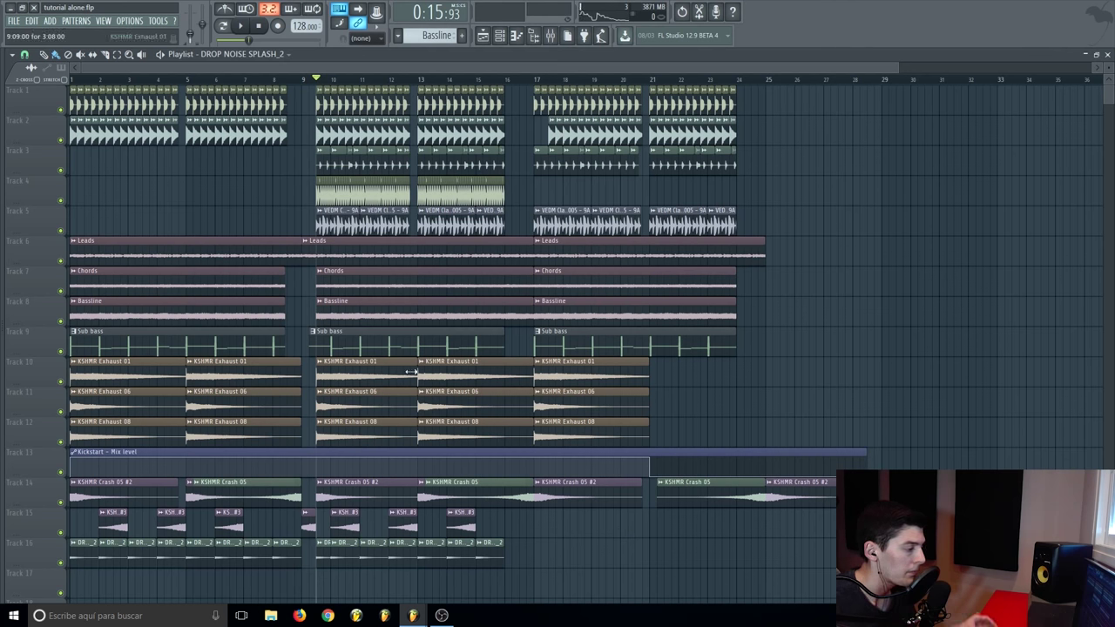
Step: Insert a playlist track above KSHMR Exhaust 01 and move the Sub bass - PitchBend automation clips up into it
{"action": "right_click", "coordinate": [47, 361]}
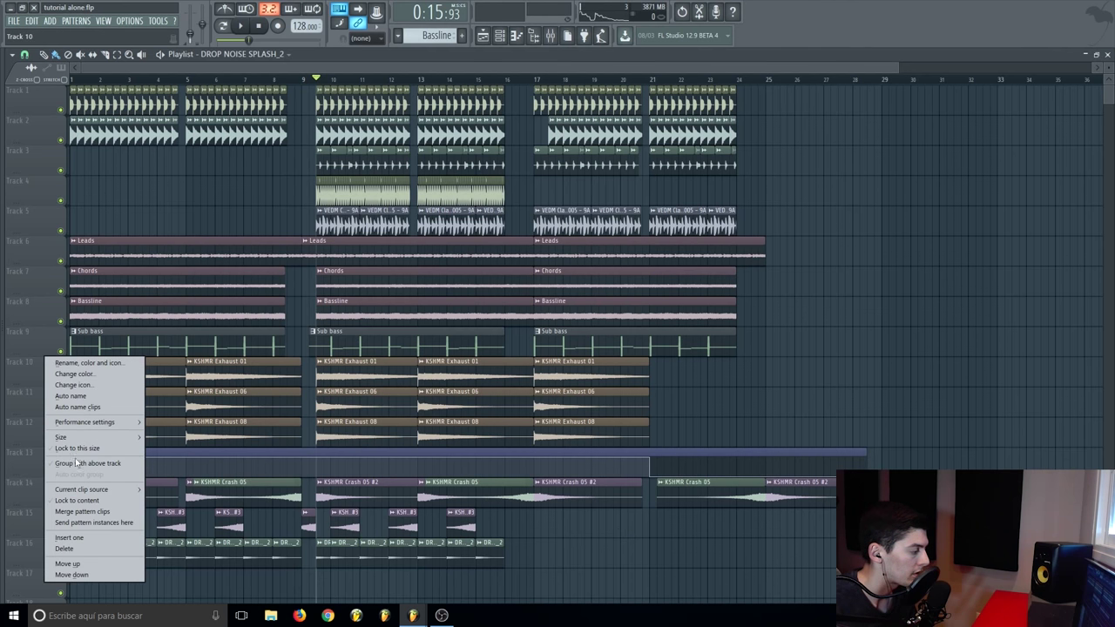
{"action": "left_click", "coordinate": [69, 538]}
{"action": "scroll", "coordinate": [174, 272], "scroll_direction": "down", "scroll_amount": 3}
{"action": "key", "text": "shift+Up"}
{"action": "key", "text": "shift+Up"}
{"action": "key", "text": "shift+Up"}
{"action": "key", "text": "shift+Up"}
{"action": "key", "text": "shift+Up"}
{"action": "key", "text": "shift+Up"}
{"action": "key", "text": "shift+Up"}
{"action": "key", "text": "shift+Up"}
{"action": "key", "text": "shift+Up"}
{"action": "key", "text": "shift+Up"}
{"action": "key", "text": "shift+Up"}
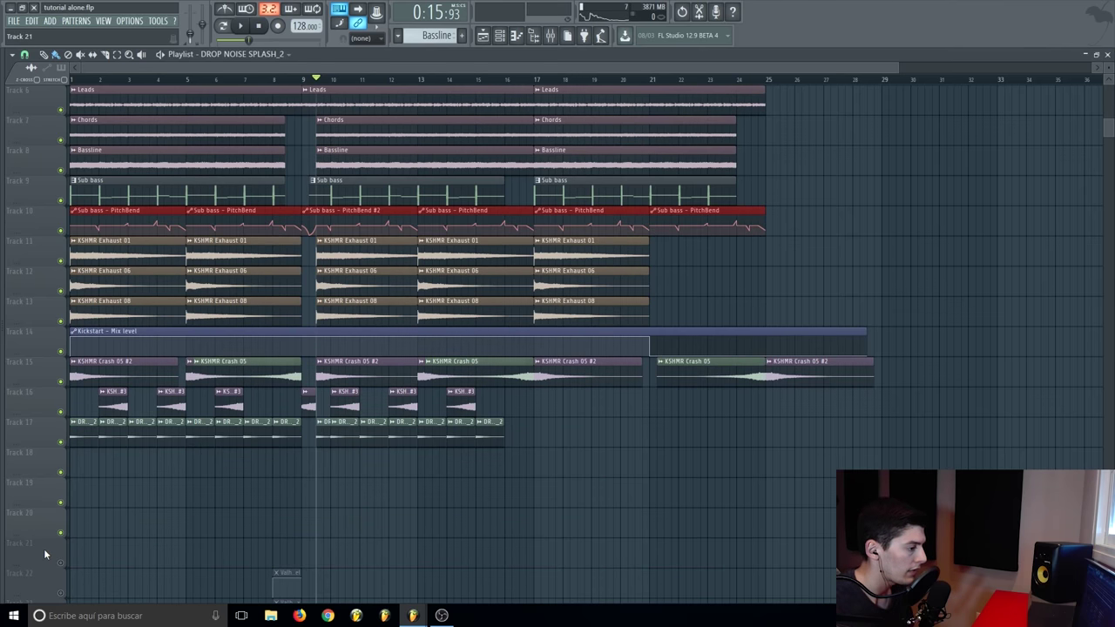
{"action": "scroll", "coordinate": [980, 244], "scroll_direction": "up", "scroll_amount": 2}
Step: Show the Unsorted channels in the Channel rack, open the Sub bass Sylenth1 and nudge its pitch bend wheel
{"action": "key", "text": "F5"}
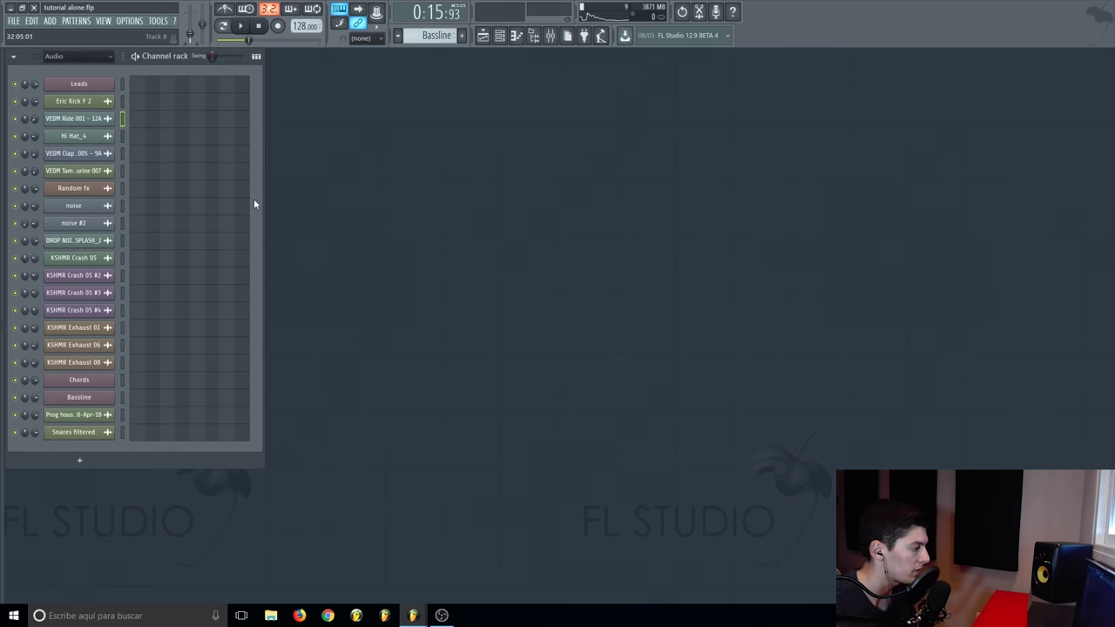
{"action": "left_click", "coordinate": [63, 55]}
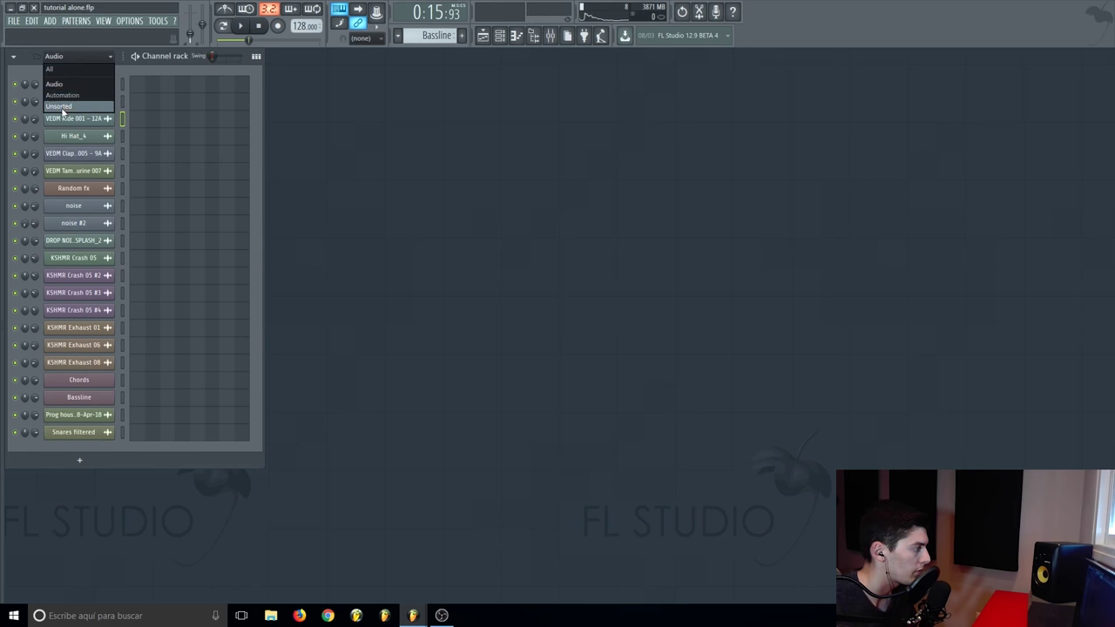
{"action": "left_click", "coordinate": [61, 107]}
{"action": "left_click", "coordinate": [69, 450]}
{"action": "left_click_drag", "start_coordinate": [494, 94], "coordinate": [429, 83]}
{"action": "left_click_drag", "start_coordinate": [372, 442], "coordinate": [372, 438]}
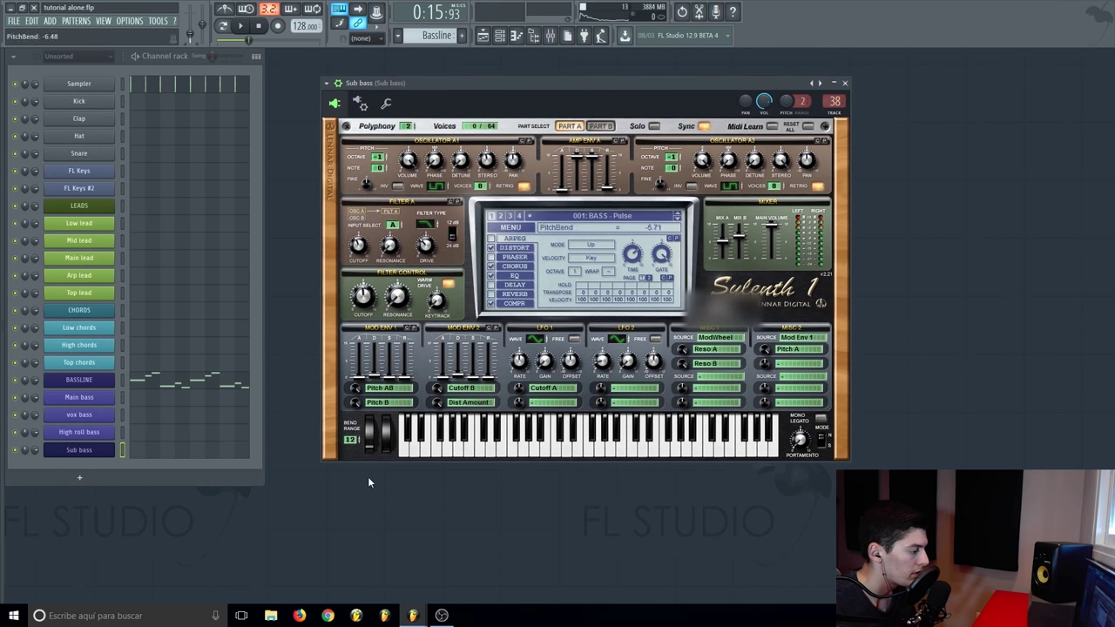
Step: Bring up the Create automation clip option for the last tweaked Sub bass PitchBend parameter
{"action": "left_click", "coordinate": [159, 22]}
{"action": "mouse_move", "coordinate": [177, 139]}
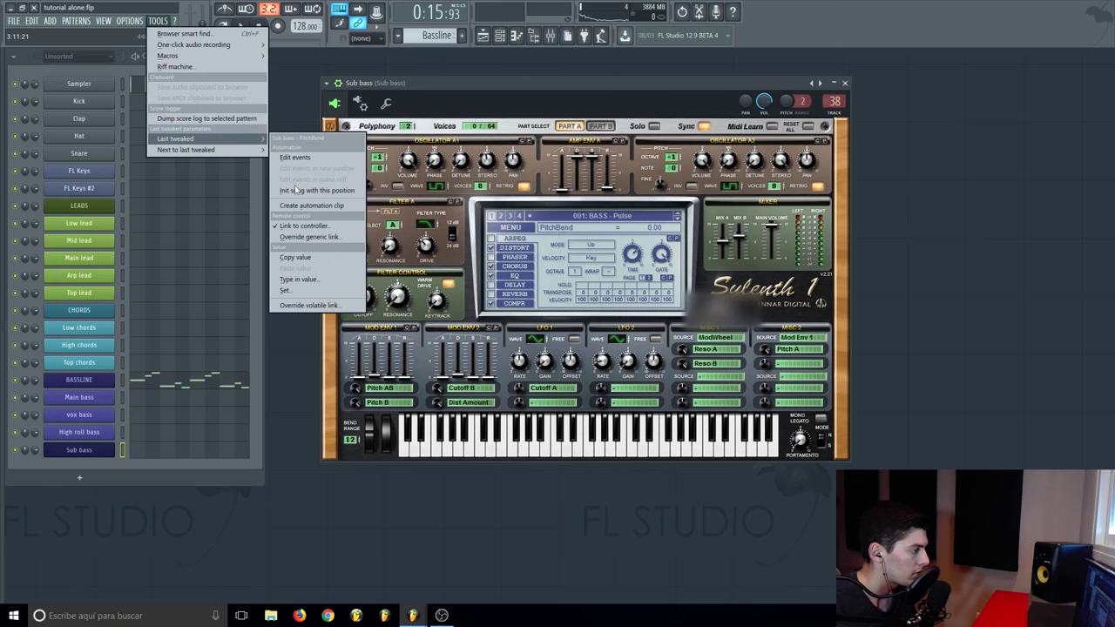
{"action": "left_click", "coordinate": [296, 205]}
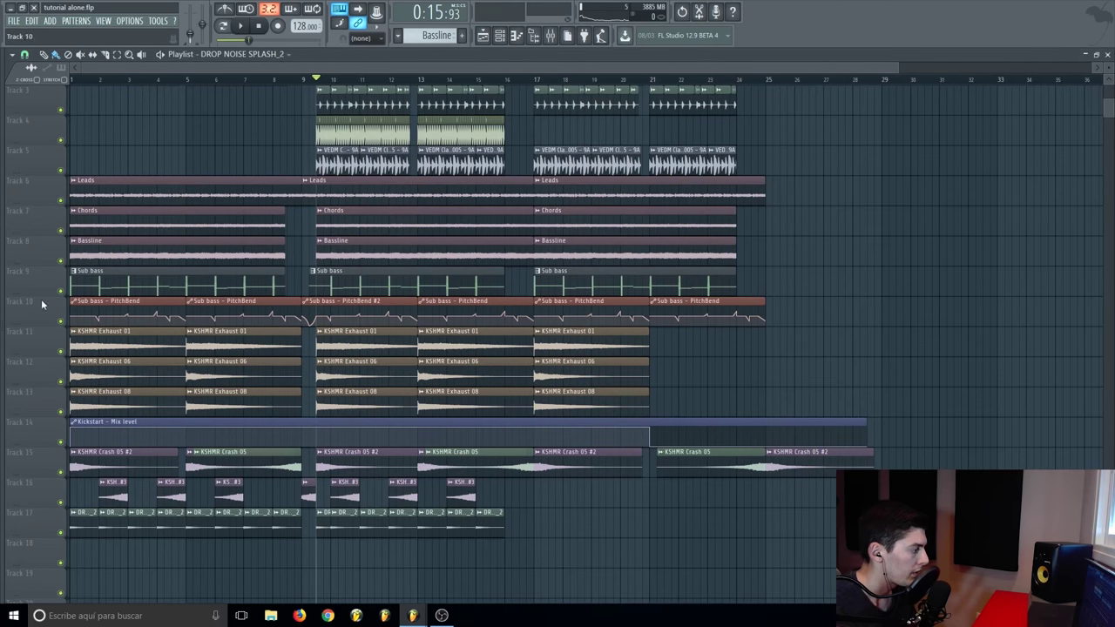
Step: Solo the Sub bass and its PitchBend automation tracks and audition them from bar 1
{"action": "right_click", "coordinate": [60, 292]}
{"action": "left_click", "coordinate": [60, 322]}
{"action": "scroll", "coordinate": [82, 88], "scroll_direction": "up", "scroll_amount": 2}
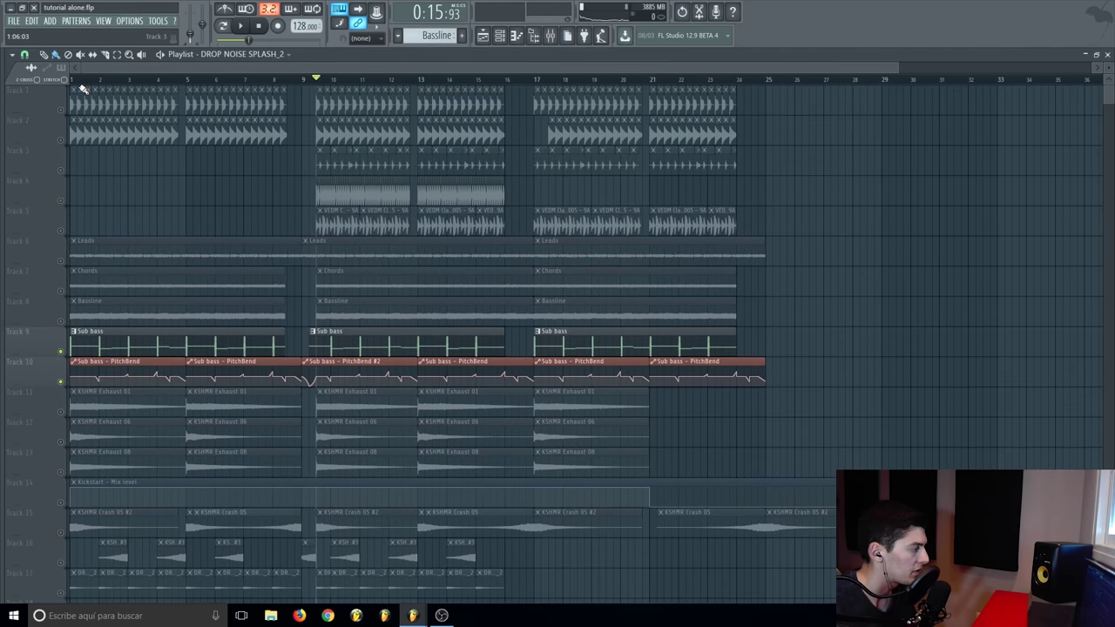
{"action": "scroll", "coordinate": [84, 90], "scroll_direction": "up", "scroll_amount": 5}
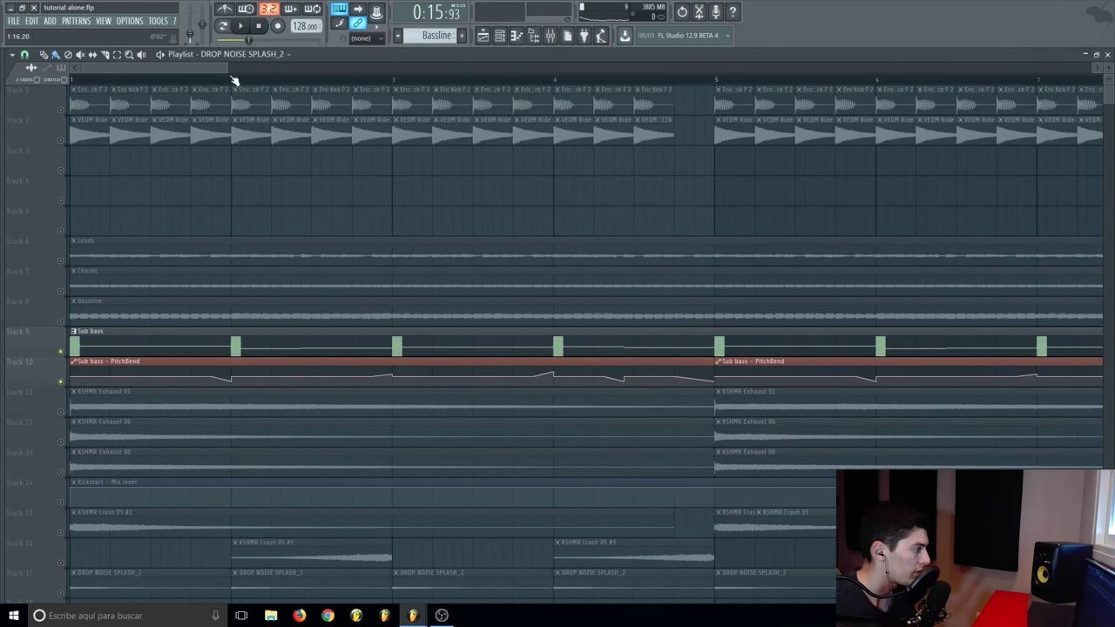
{"action": "left_click_drag", "start_coordinate": [228, 72], "coordinate": [176, 71]}
{"action": "left_click", "coordinate": [74, 79]}
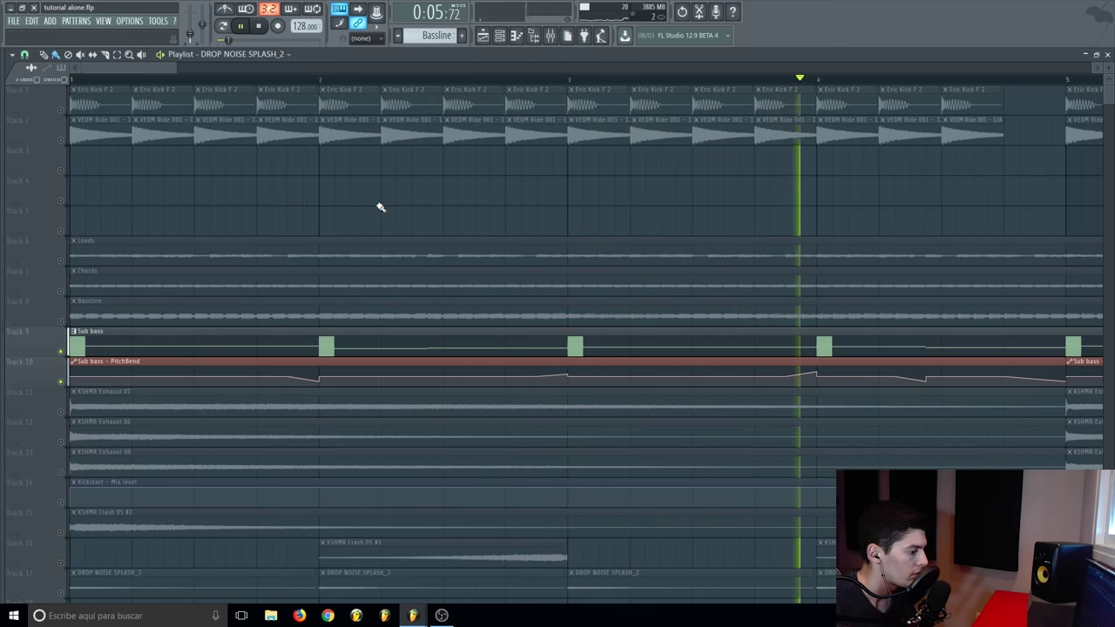
{"action": "key", "text": "space"}
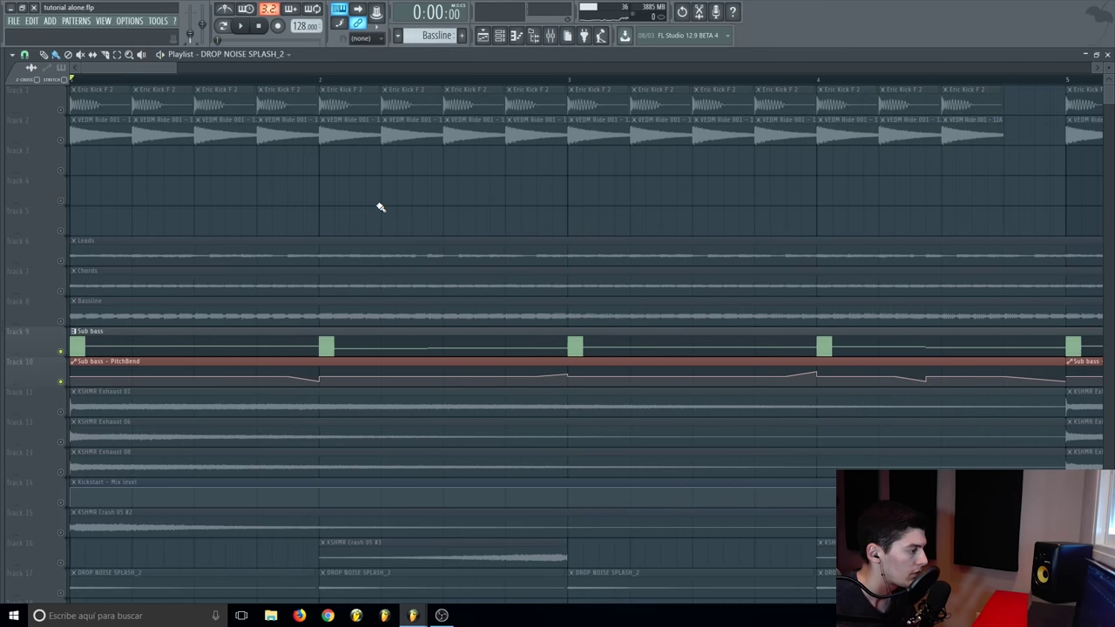
Step: Unmute the Leads alongside the Sub bass and audition the PitchBend #2 automation dip from bar 9
{"action": "scroll", "coordinate": [381, 79], "scroll_direction": "down", "scroll_amount": 1}
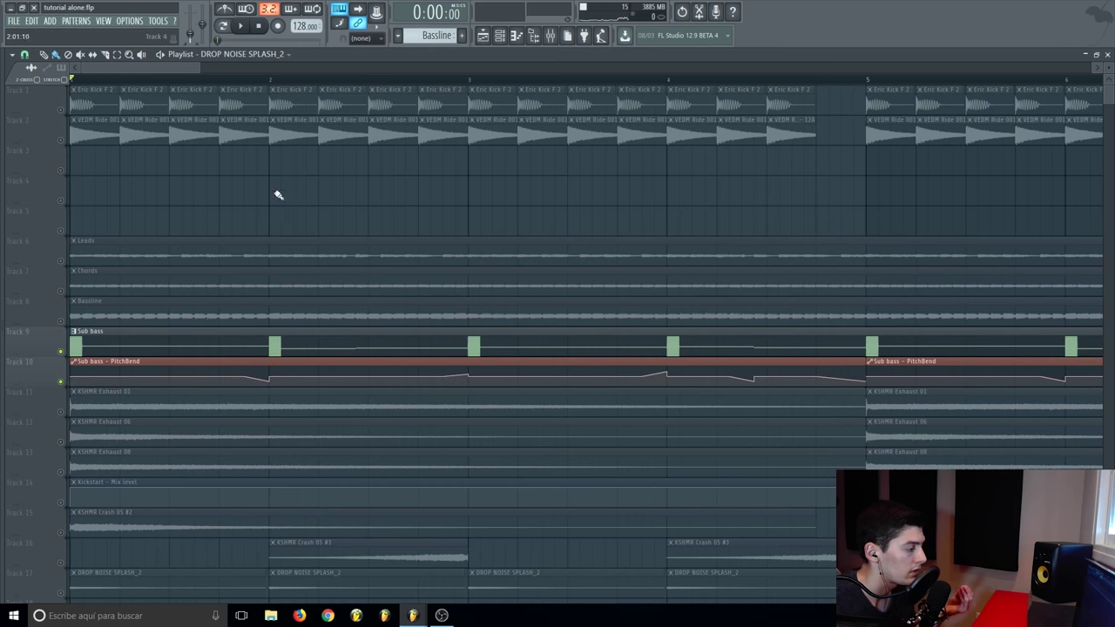
{"action": "mouse_move", "coordinate": [266, 377]}
{"action": "scroll", "coordinate": [254, 377], "scroll_direction": "up", "scroll_amount": 2}
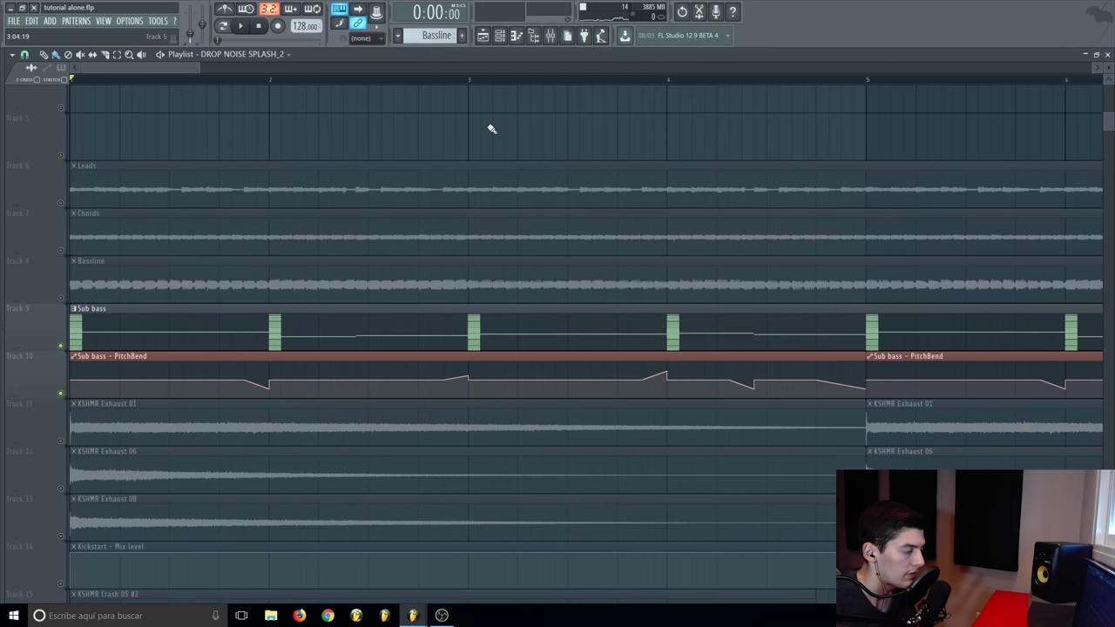
{"action": "scroll", "coordinate": [431, 88], "scroll_direction": "down", "scroll_amount": 2}
{"action": "scroll", "coordinate": [418, 217], "scroll_direction": "down", "scroll_amount": 2, "text": "ctrl"}
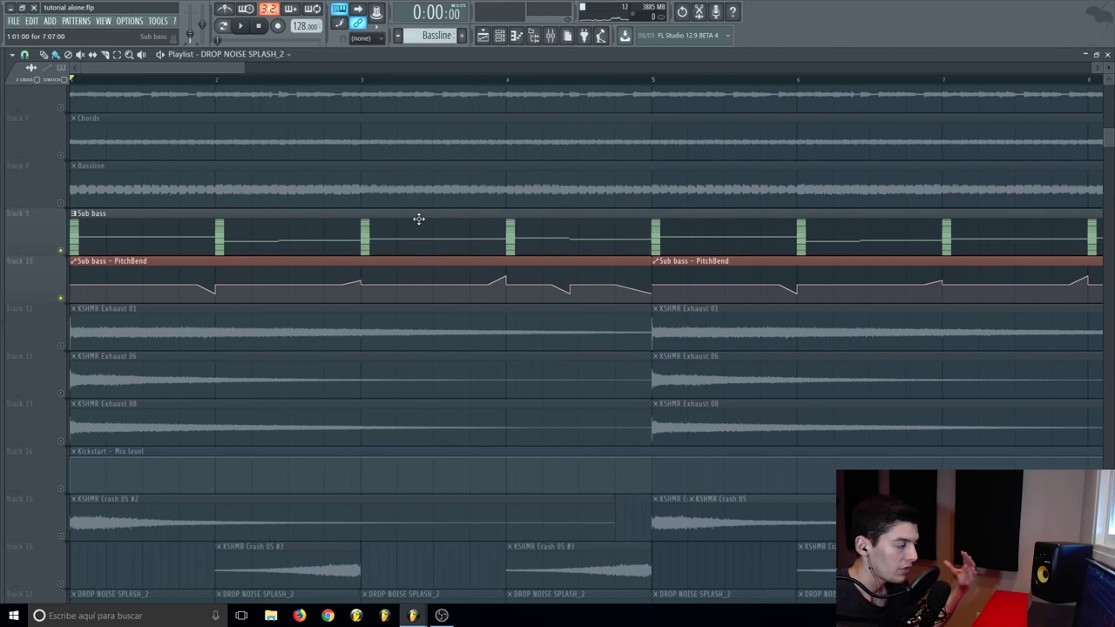
{"action": "scroll", "coordinate": [277, 83], "scroll_direction": "down", "scroll_amount": 4}
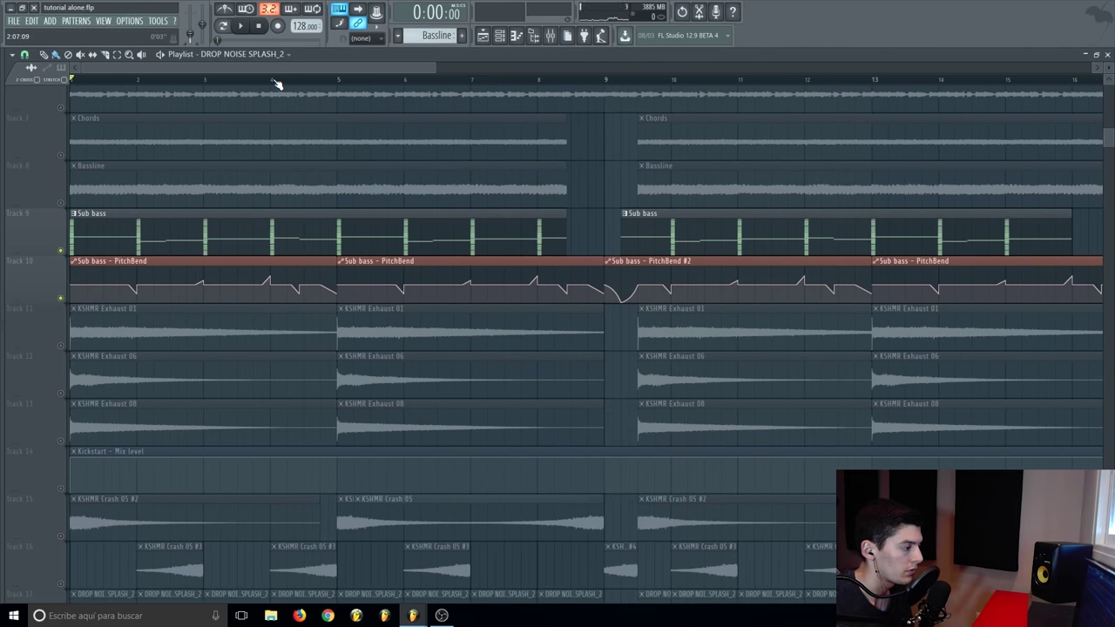
{"action": "scroll", "coordinate": [277, 83], "scroll_direction": "down", "scroll_amount": 2}
{"action": "left_click", "coordinate": [268, 84]}
{"action": "scroll", "coordinate": [267, 83], "scroll_direction": "up", "scroll_amount": 5}
{"action": "scroll", "coordinate": [254, 222], "scroll_direction": "up", "scroll_amount": 3}
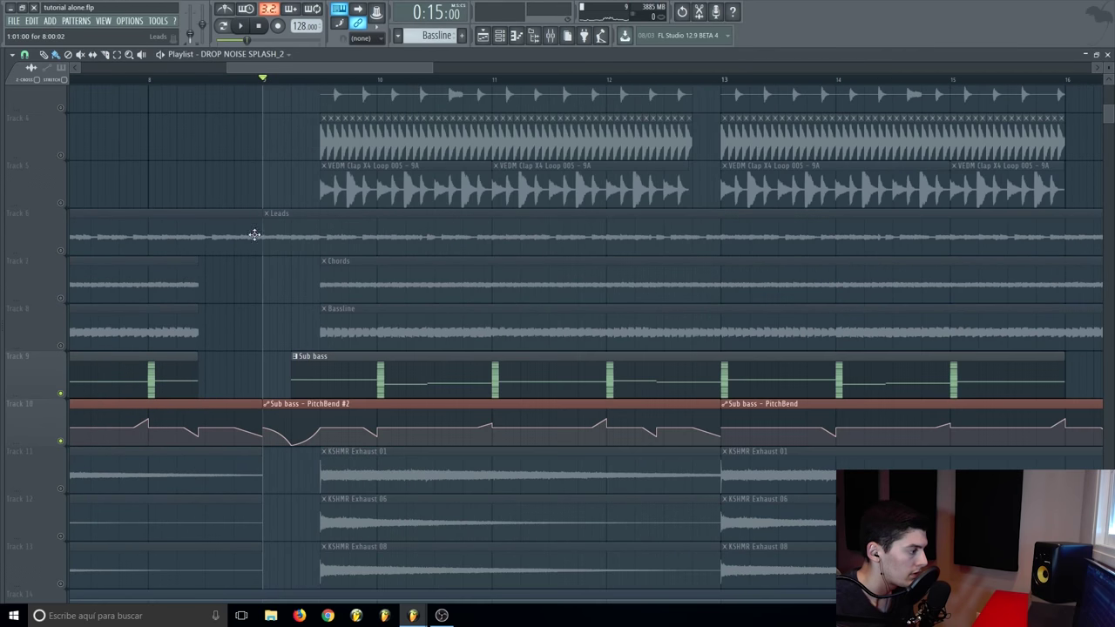
{"action": "scroll", "coordinate": [254, 234], "scroll_direction": "up", "scroll_amount": 3}
{"action": "left_click", "coordinate": [61, 366]}
{"action": "key", "text": "space"}
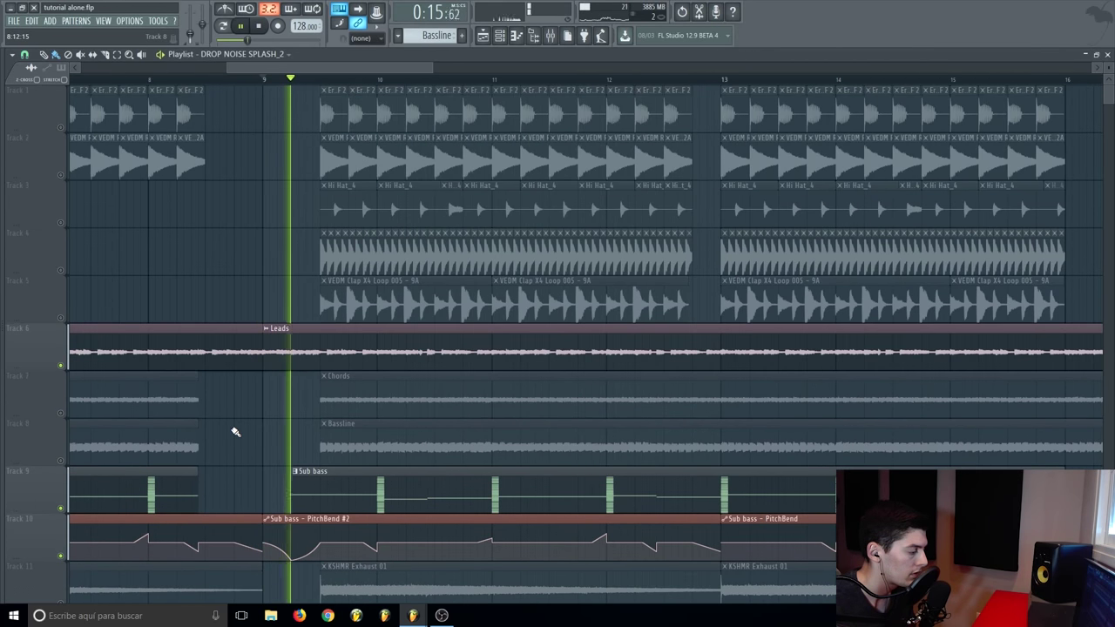
{"action": "key", "text": "space"}
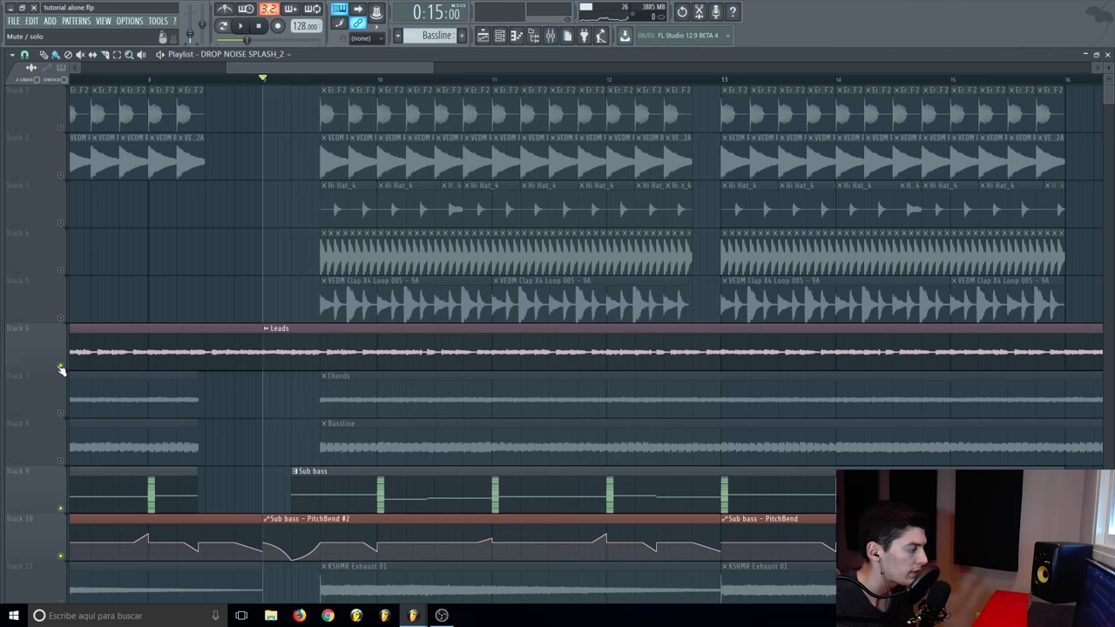
Step: Unmute all tracks and move the Valhalla, DJMFilter - LEADS and Kickstart automation clips up four tracks to tracks 18–22
{"action": "left_click", "coordinate": [120, 402]}
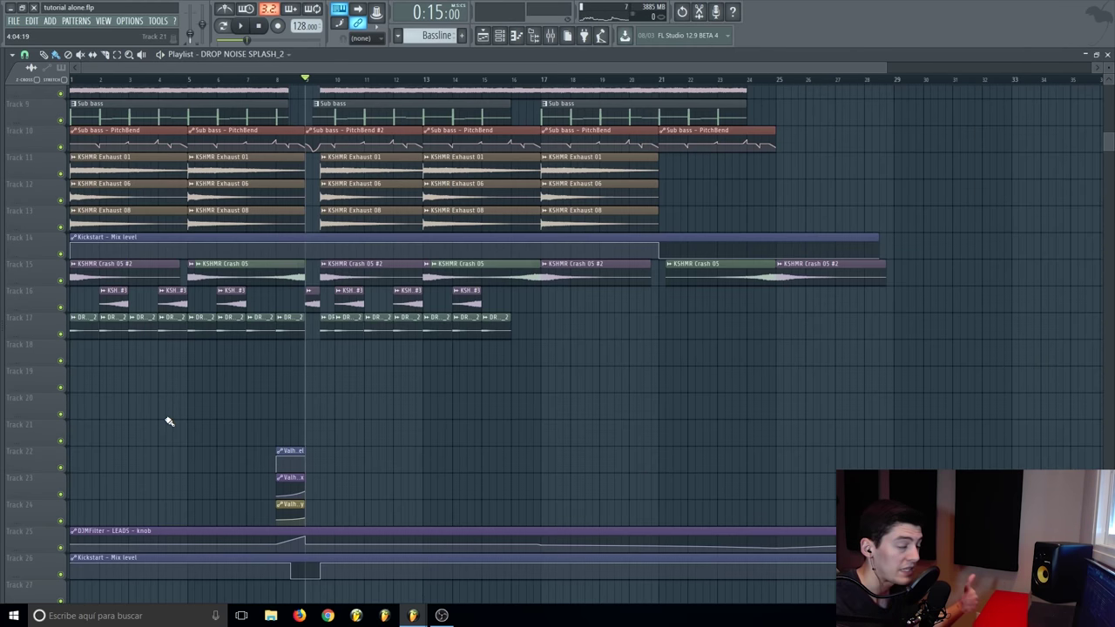
{"action": "left_click_drag", "start_coordinate": [134, 428], "coordinate": [373, 580]}
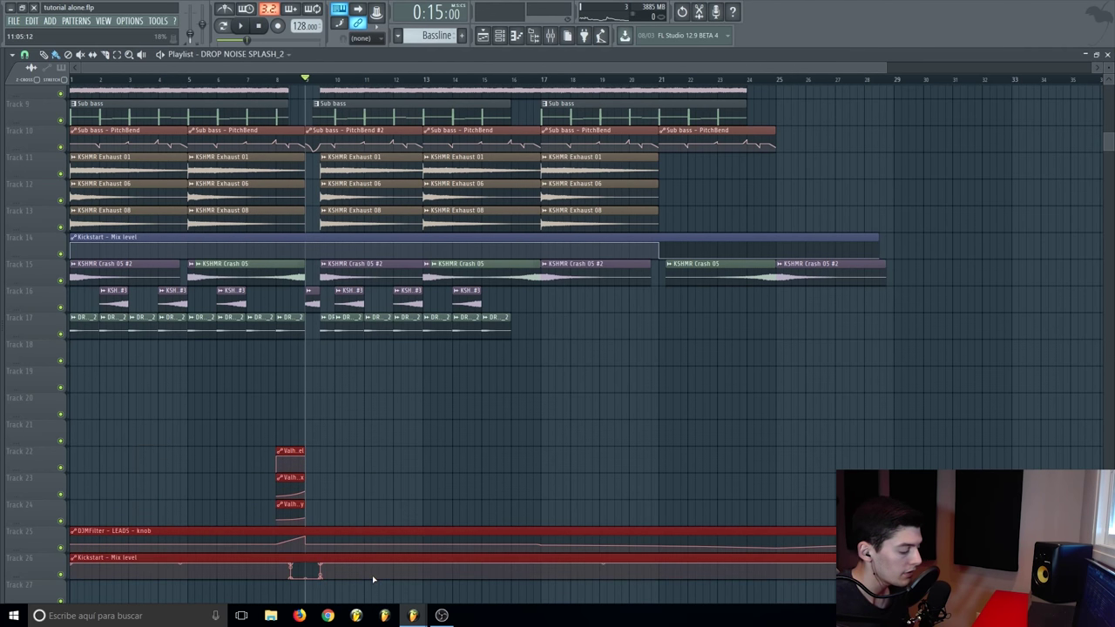
{"action": "key", "text": "shift+Up"}
{"action": "key", "text": "shift+Up"}
{"action": "key", "text": "shift+Up"}
{"action": "key", "text": "shift+Up"}
{"action": "left_click", "coordinate": [348, 522]}
{"action": "scroll", "coordinate": [253, 493], "scroll_direction": "up", "scroll_amount": 4}
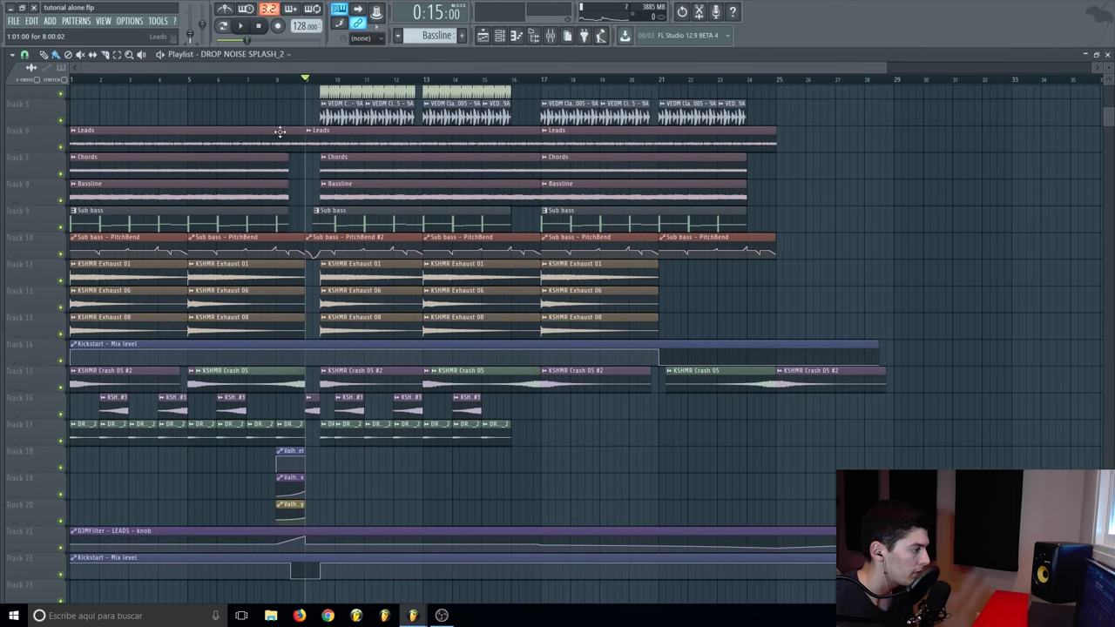
Step: Solo the Leads together with the three Valhalla automation tracks and audition them from bar 8
{"action": "left_click", "coordinate": [277, 82]}
{"action": "scroll", "coordinate": [282, 99], "scroll_direction": "up", "scroll_amount": 4}
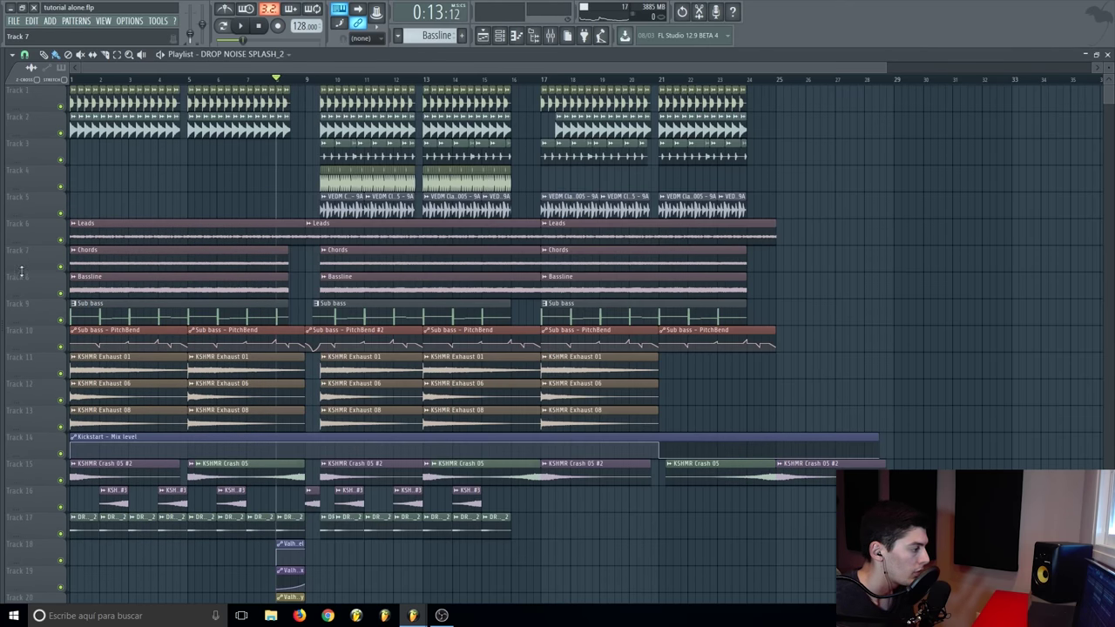
{"action": "right_click", "coordinate": [60, 241]}
{"action": "scroll", "coordinate": [59, 251], "scroll_direction": "down", "scroll_amount": 5}
{"action": "left_click", "coordinate": [60, 427]}
{"action": "left_click", "coordinate": [61, 453]}
{"action": "left_click", "coordinate": [60, 480]}
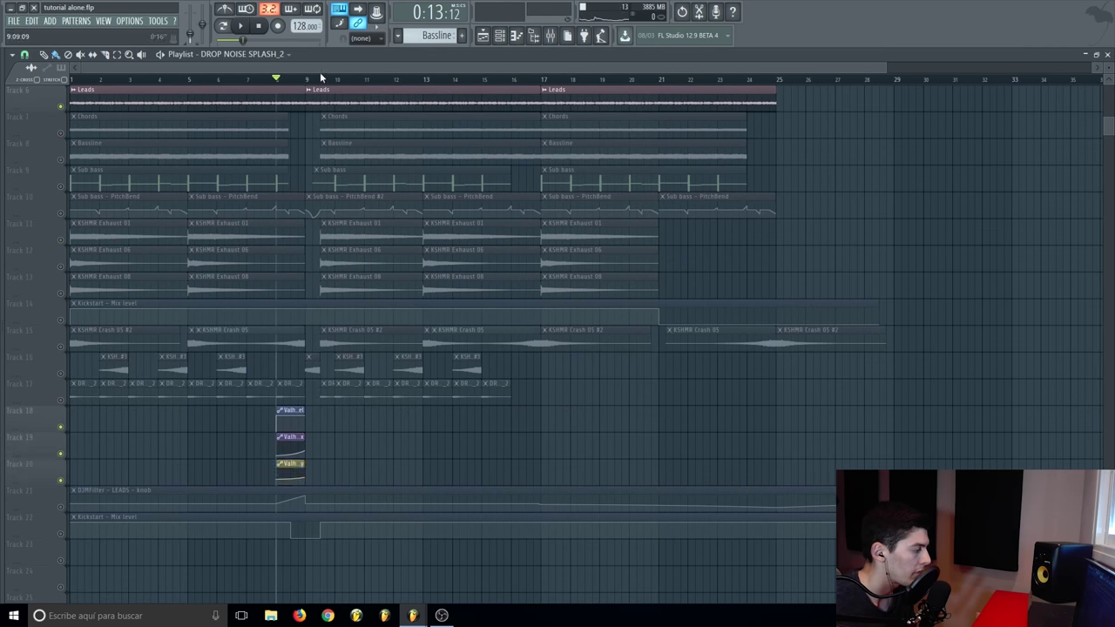
{"action": "scroll", "coordinate": [283, 88], "scroll_direction": "up", "scroll_amount": 2}
{"action": "key", "text": "space"}
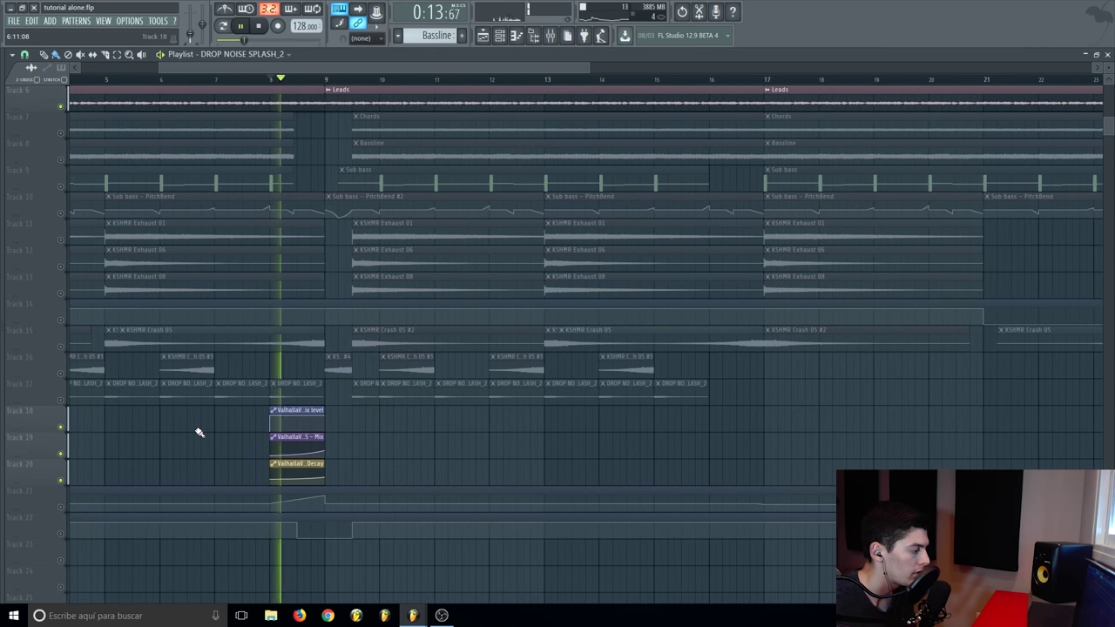
{"action": "key", "text": "space"}
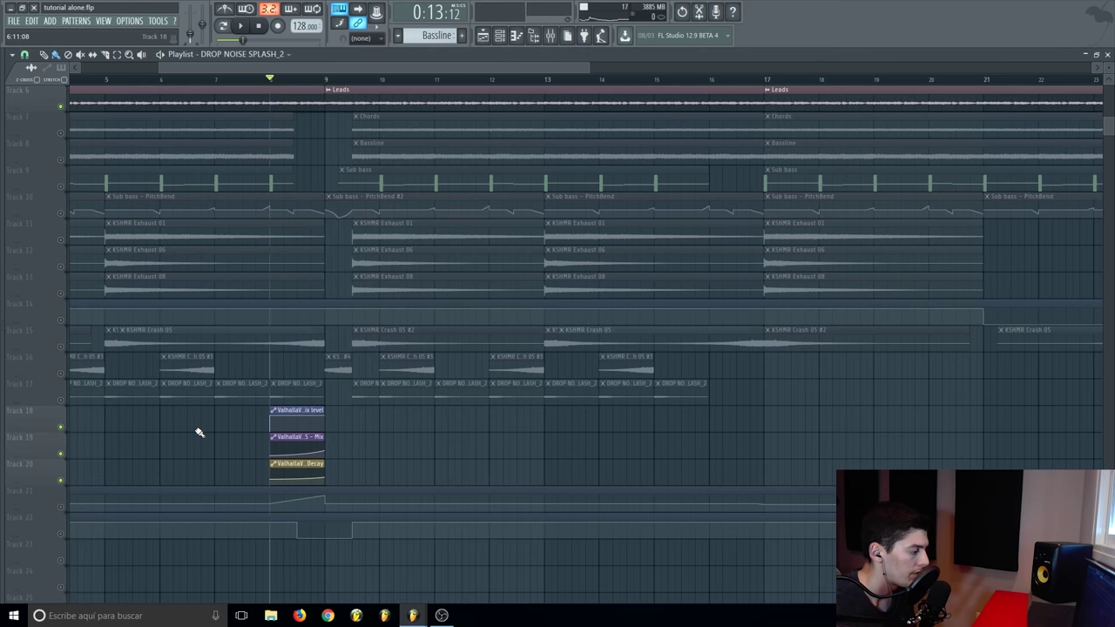
Step: Add the DJMFilter - LEADS and Kickstart - Mix level automation tracks to the soloed Leads and audition from bar 8
{"action": "left_click", "coordinate": [329, 80]}
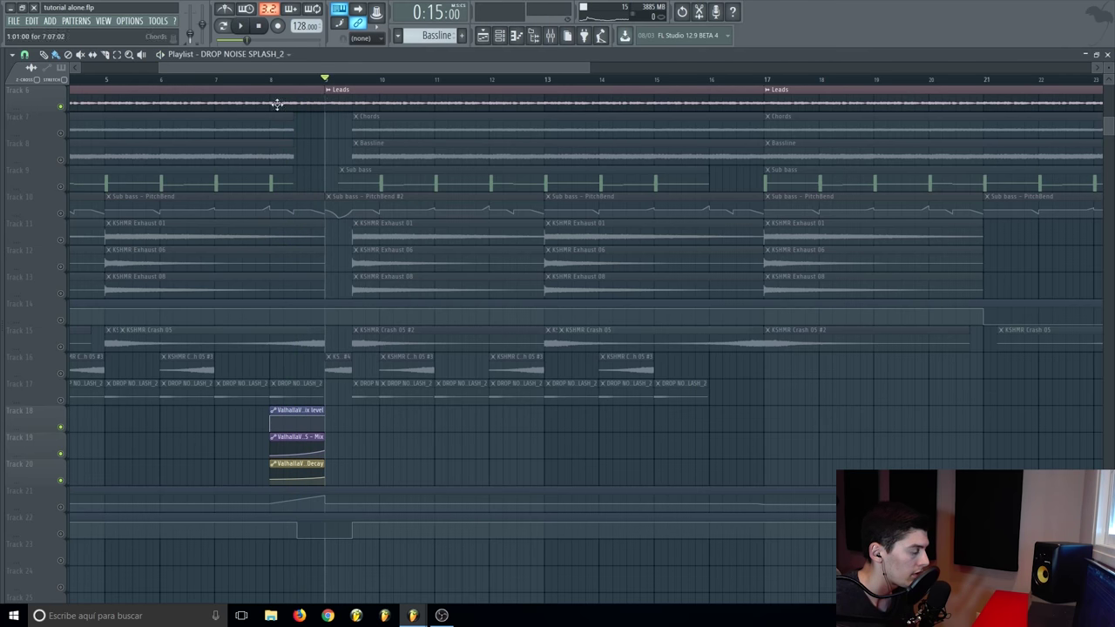
{"action": "left_click", "coordinate": [61, 507]}
{"action": "left_click", "coordinate": [61, 534]}
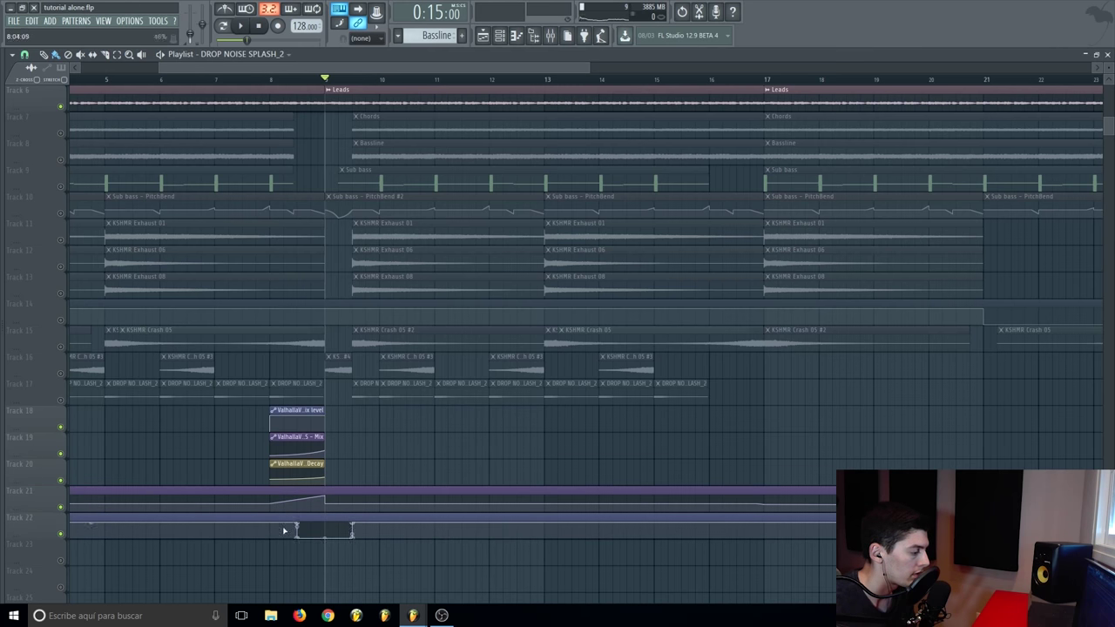
{"action": "left_click", "coordinate": [272, 81]}
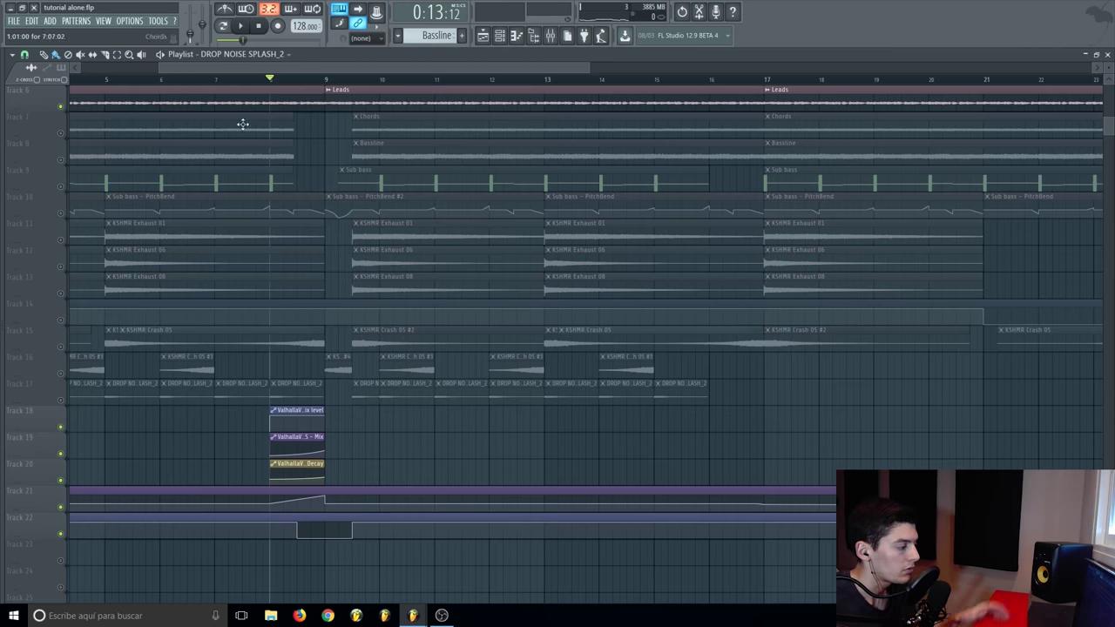
{"action": "key", "text": "space"}
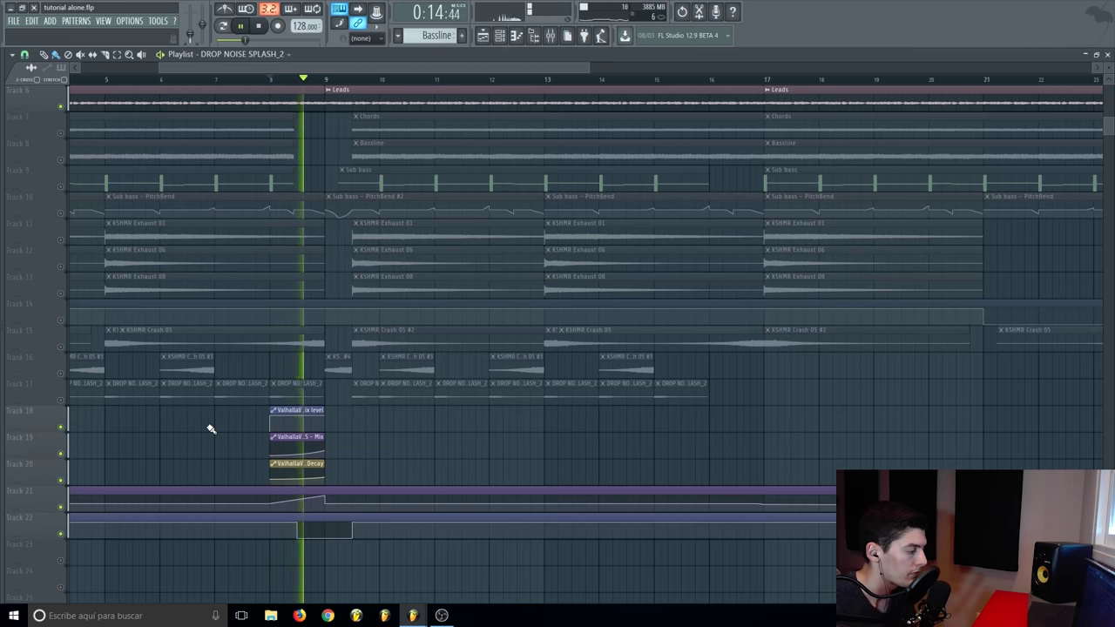
{"action": "key", "text": "space"}
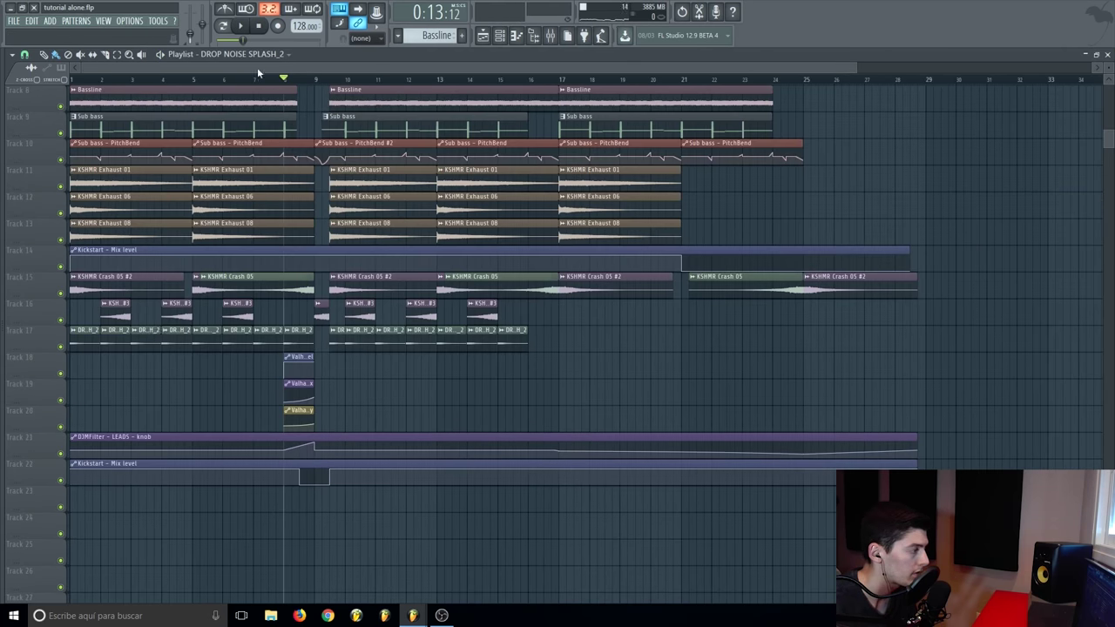
Step: Play the full arrangement from bar 7 through the transition around bar 9
{"action": "left_click", "coordinate": [255, 79]}
{"action": "key", "text": "space"}
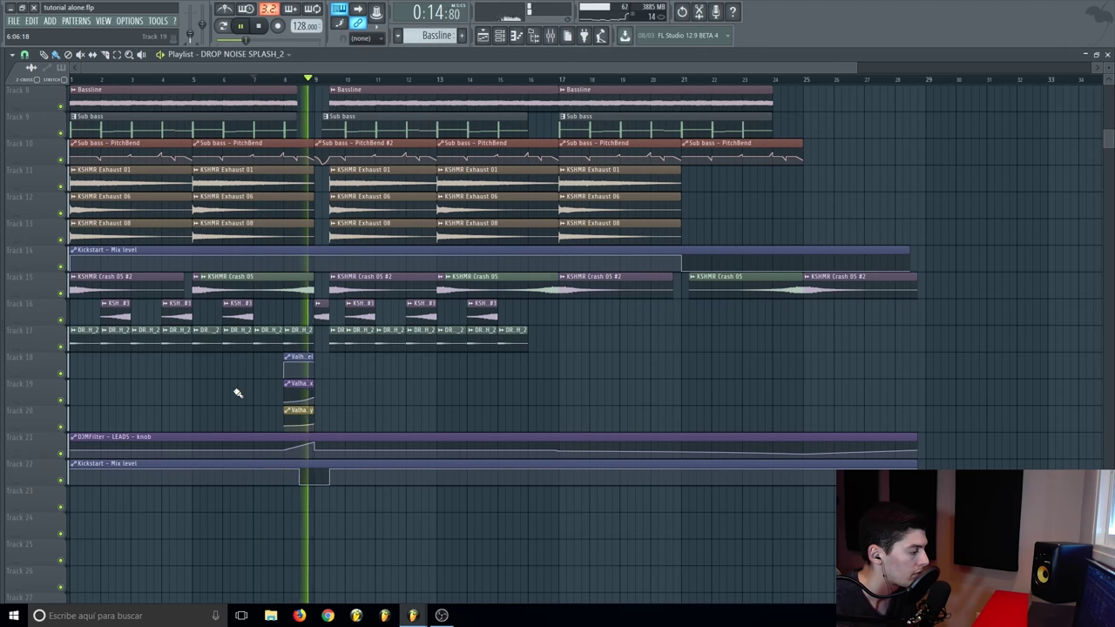
{"action": "key", "text": "space"}
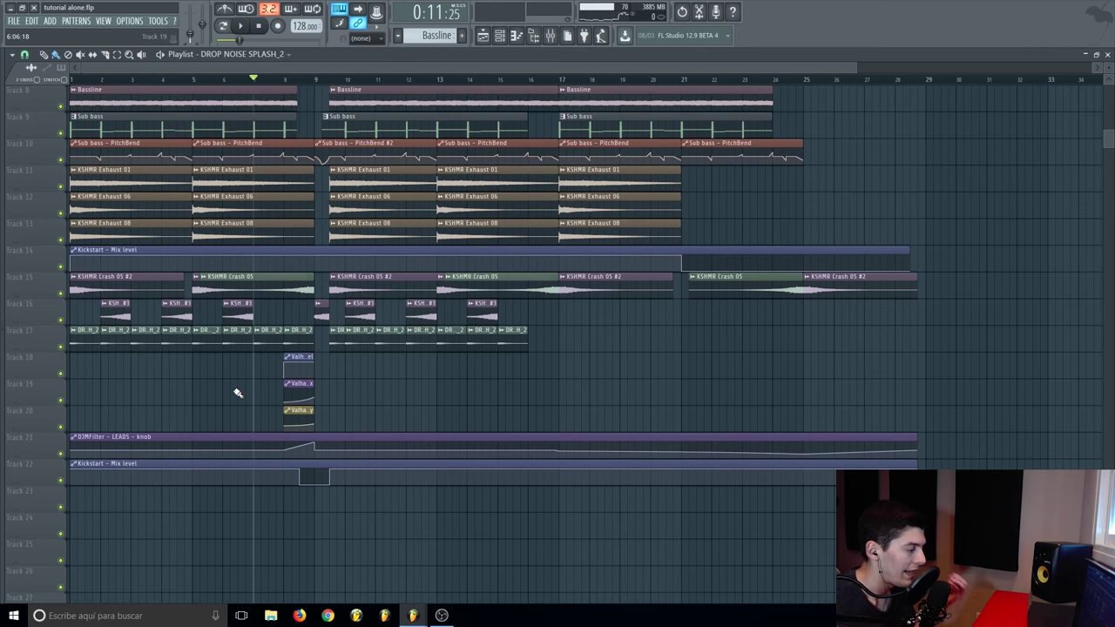
Step: Select the Random fx and snare clips on tracks 28 and 29 and unmute both tracks
{"action": "scroll", "coordinate": [238, 393], "scroll_direction": "down", "scroll_amount": 5}
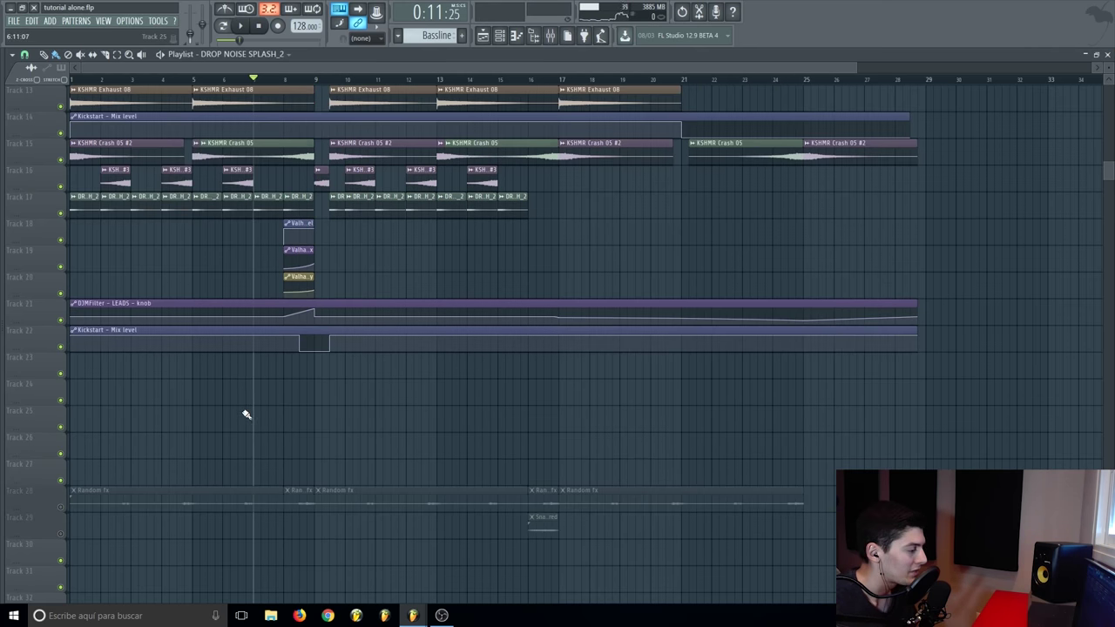
{"action": "scroll", "coordinate": [196, 433], "scroll_direction": "down", "scroll_amount": 3}
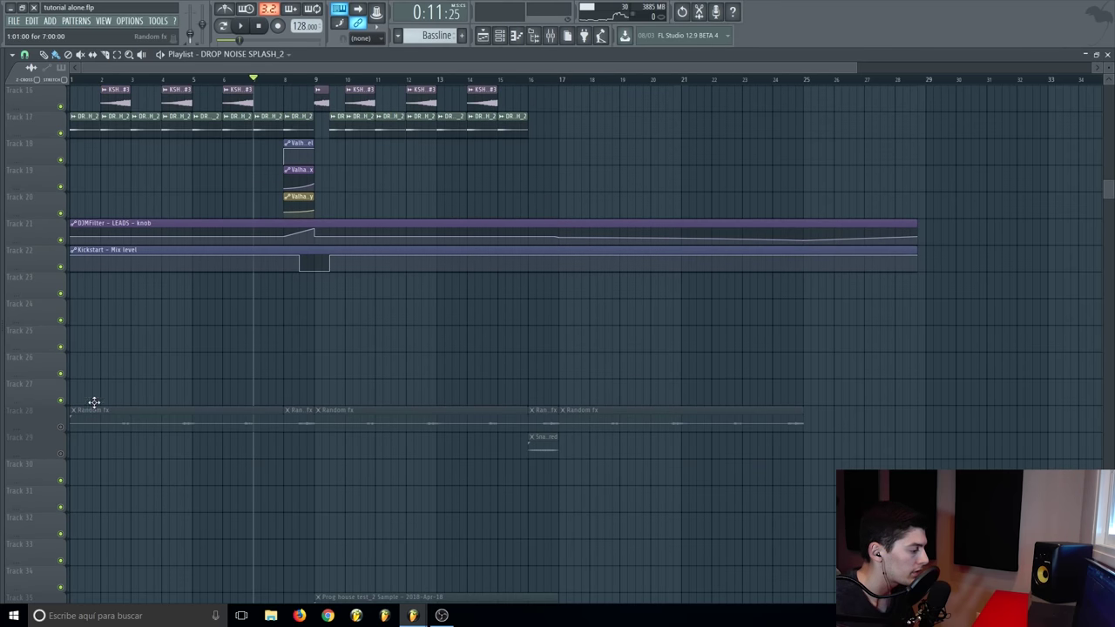
{"action": "left_click_drag", "start_coordinate": [105, 413], "coordinate": [732, 429]}
{"action": "left_click", "coordinate": [60, 427]}
{"action": "left_click", "coordinate": [61, 454]}
{"action": "key", "text": "ctrl+d"}
{"action": "left_click_drag", "start_coordinate": [781, 482], "coordinate": [782, 483]}
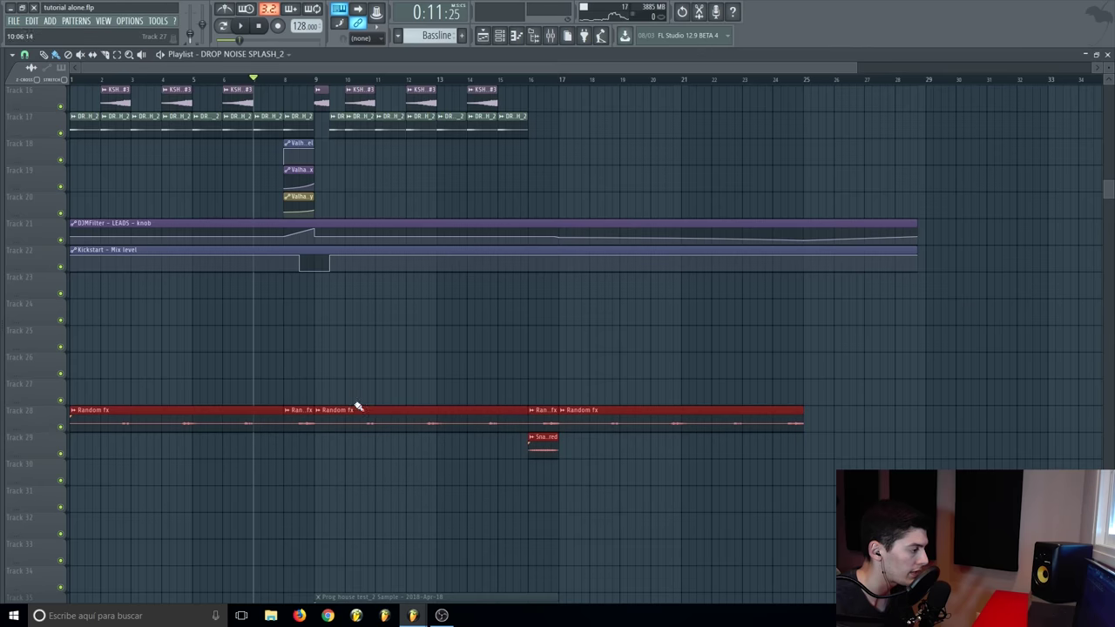
Step: In the Prog house test_2 project, mute track 21 and audition the first Wildcard_Percussion clip between bars 66 and 67
{"action": "scroll", "coordinate": [339, 392], "scroll_direction": "up", "scroll_amount": 3}
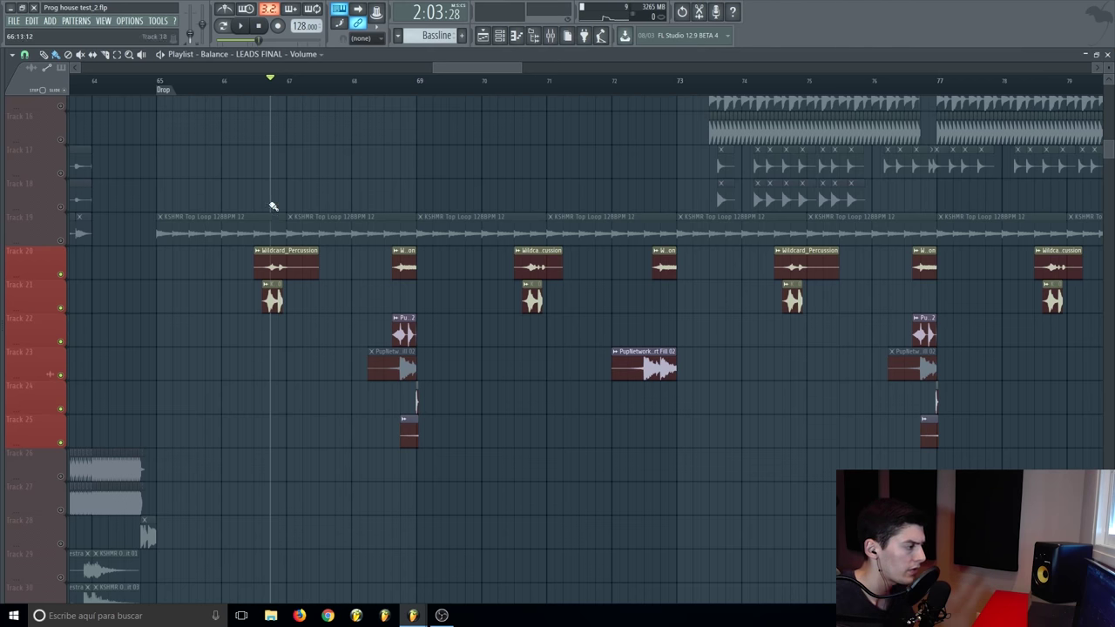
{"action": "scroll", "coordinate": [283, 94], "scroll_direction": "up", "scroll_amount": 3}
{"action": "left_click", "coordinate": [60, 308]}
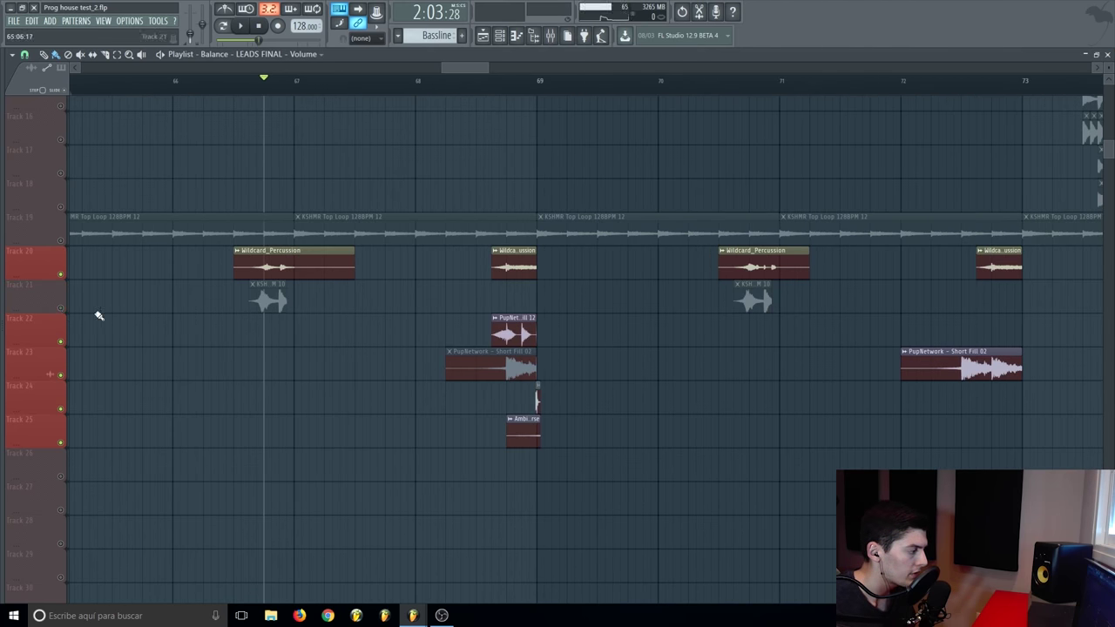
{"action": "left_click", "coordinate": [235, 82]}
{"action": "key", "text": "space"}
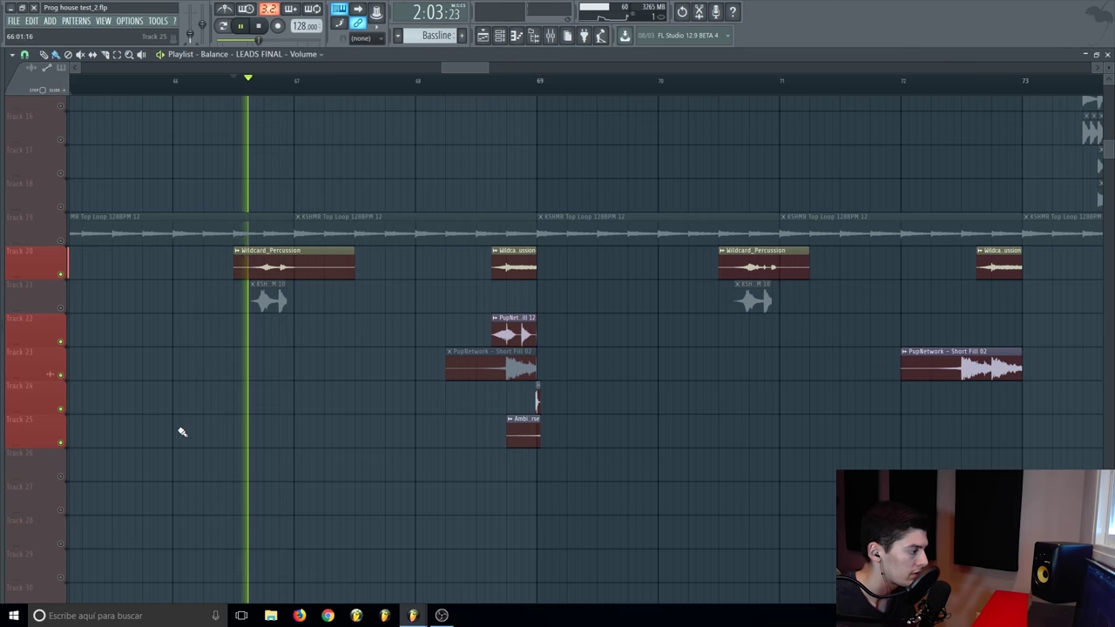
{"action": "key", "text": "space"}
Step: Audition the KSHMR clip on track 21 with the Wildcard_Percussion track muted, keeping both tracks unmuted at the end
{"action": "left_click", "coordinate": [60, 307]}
{"action": "left_click", "coordinate": [60, 274]}
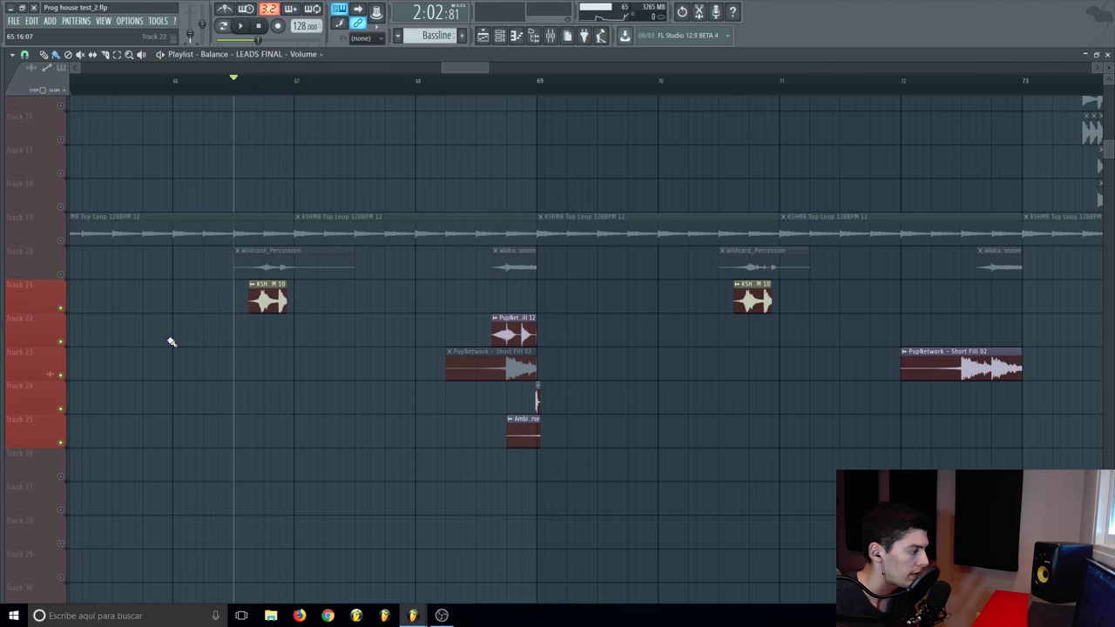
{"action": "key", "text": "space"}
{"action": "key", "text": "space"}
{"action": "left_click", "coordinate": [60, 274]}
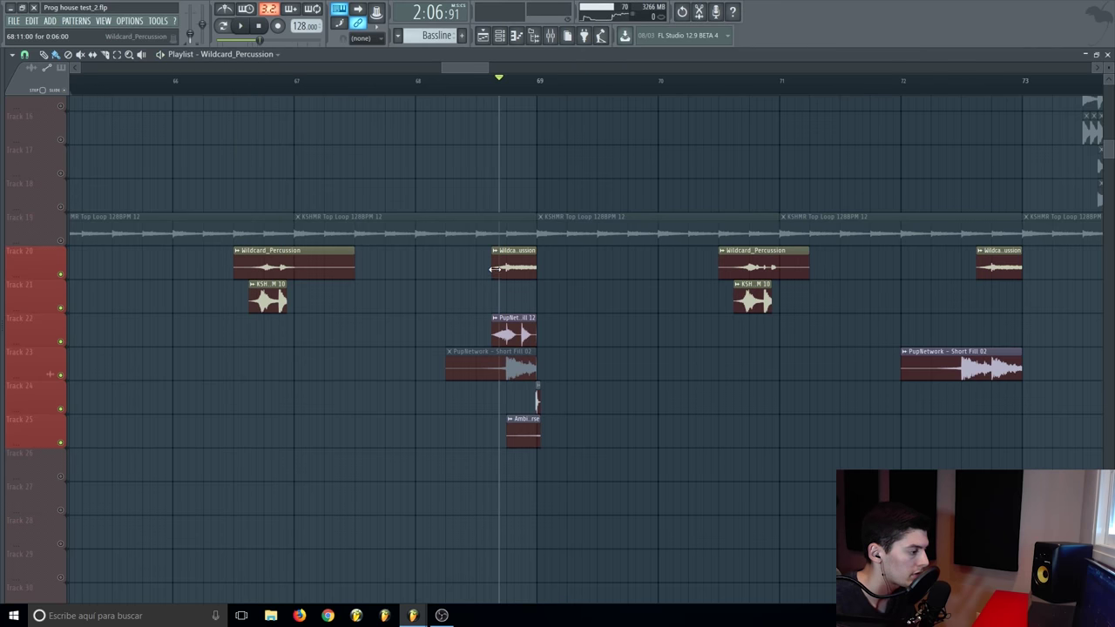
Step: Audition the Wildcard_Percussion clip just before bar 69 and the PupNetwork - Short Fill 12 clip below it on their own
{"action": "key", "text": "space"}
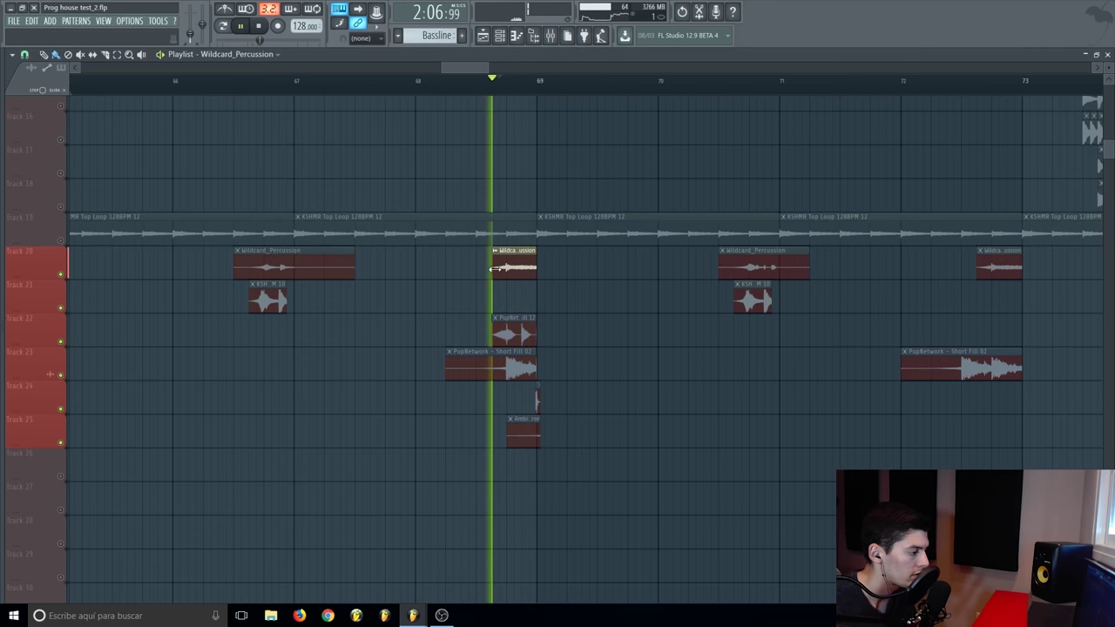
{"action": "key", "text": "space"}
{"action": "left_click", "coordinate": [495, 336]}
{"action": "key", "text": "space"}
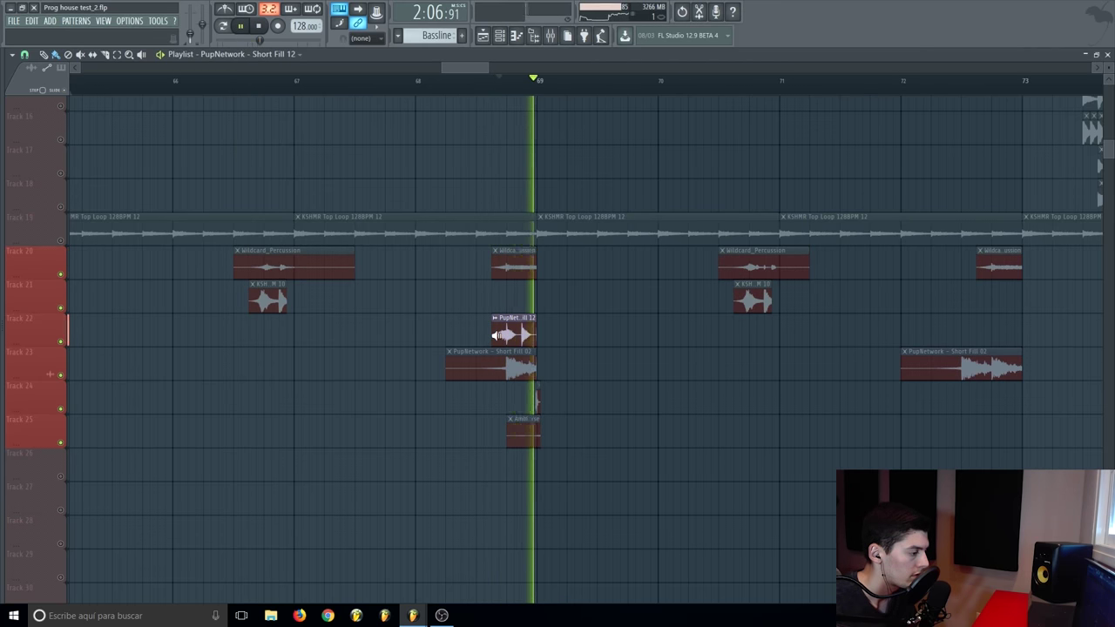
Step: Play the remaining fills before bar 69 with tracks 20 and 22 muted, and replay the section with both tracks unmuted
{"action": "key", "text": "space"}
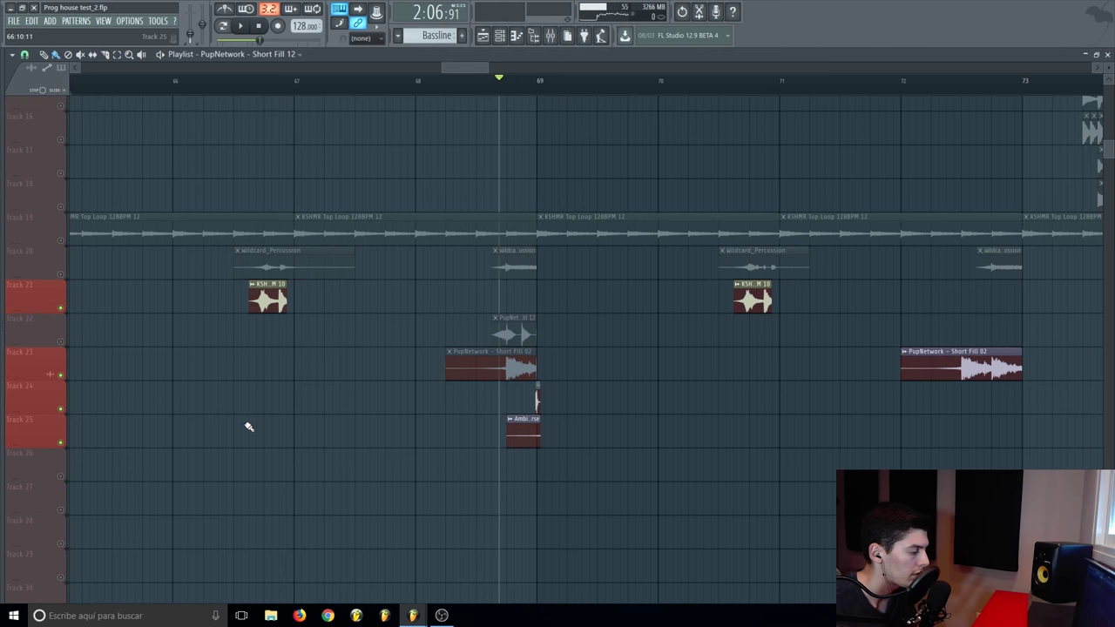
{"action": "key", "text": "space"}
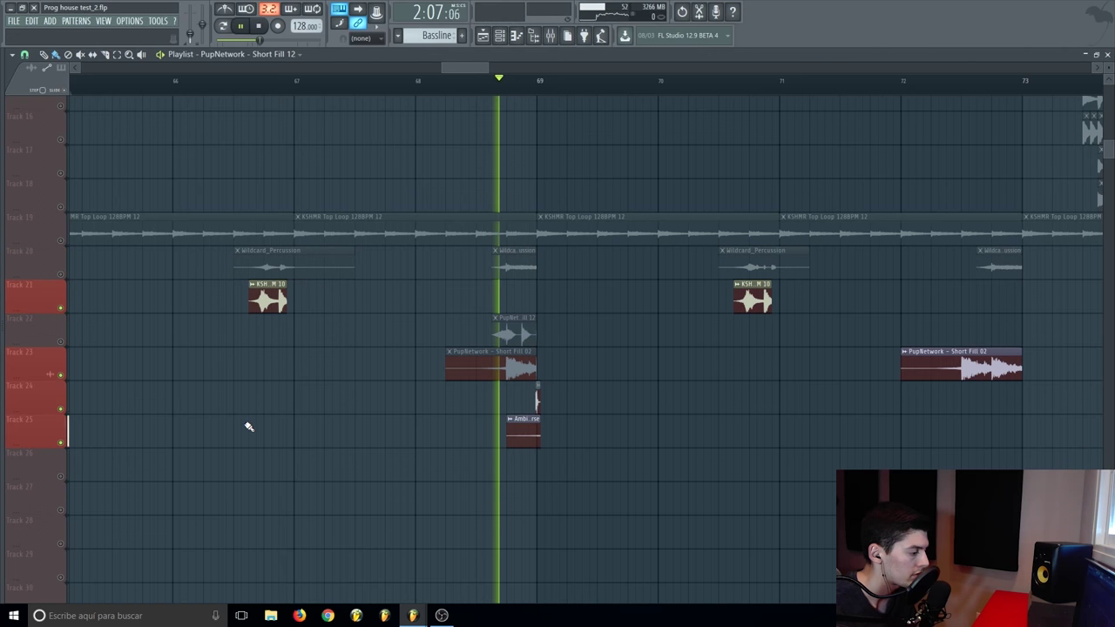
{"action": "key", "text": "space"}
{"action": "left_click", "coordinate": [60, 342]}
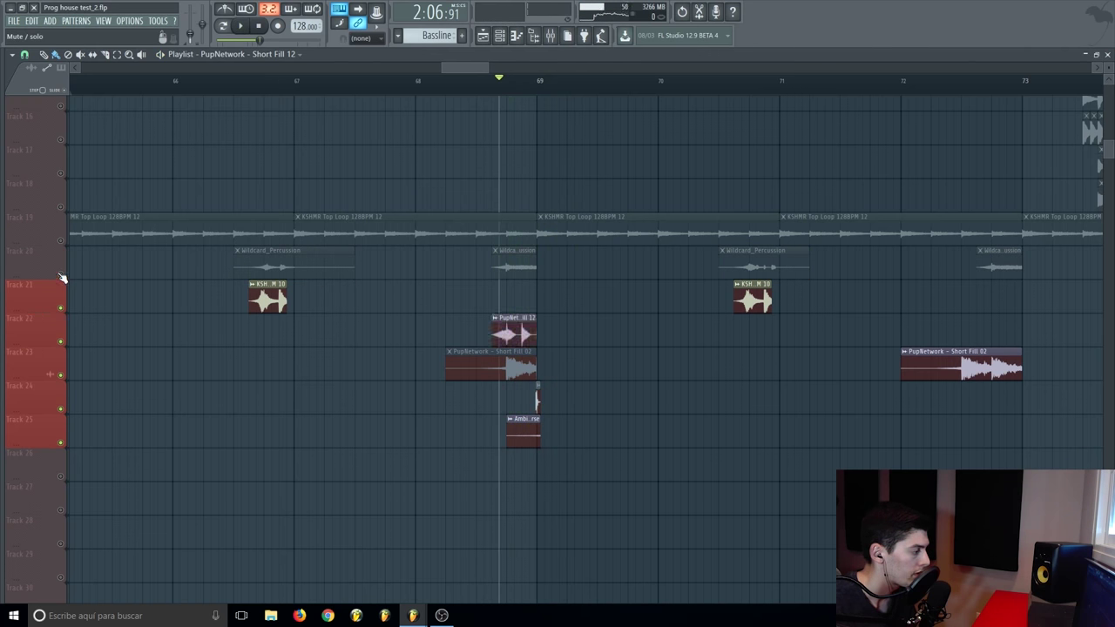
{"action": "left_click", "coordinate": [61, 274]}
{"action": "key", "text": "space"}
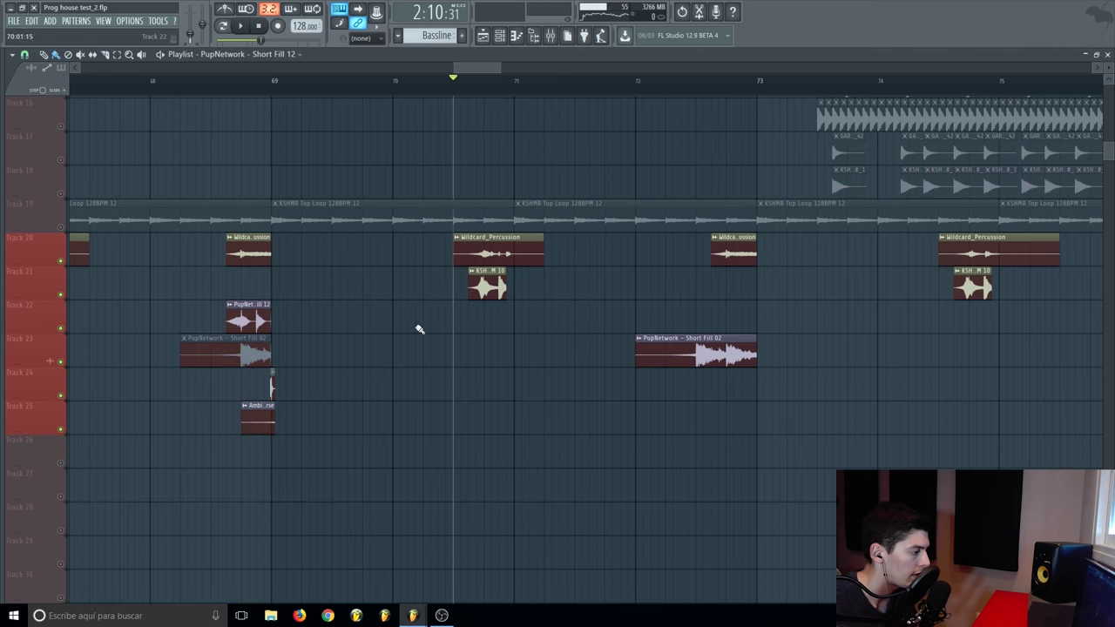
Step: Audition the Wildcard_Percussion clips with the KSHMR fill track 21 muted, and play on with track 21 unmuted
{"action": "scroll", "coordinate": [418, 329], "scroll_direction": "left", "scroll_amount": 2}
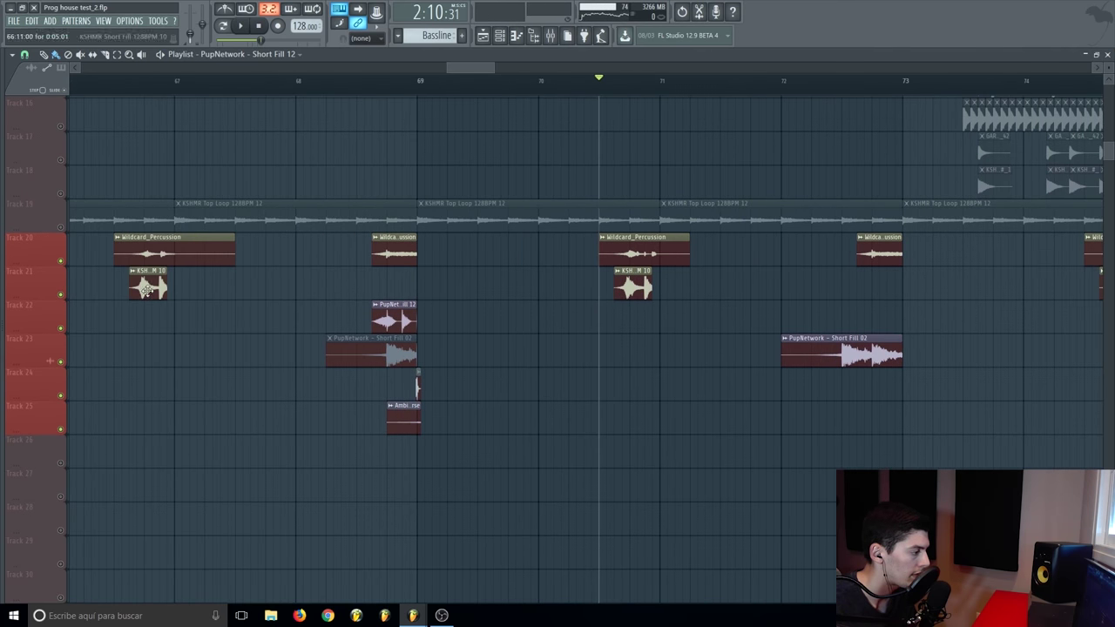
{"action": "left_click", "coordinate": [60, 297]}
{"action": "key", "text": "space"}
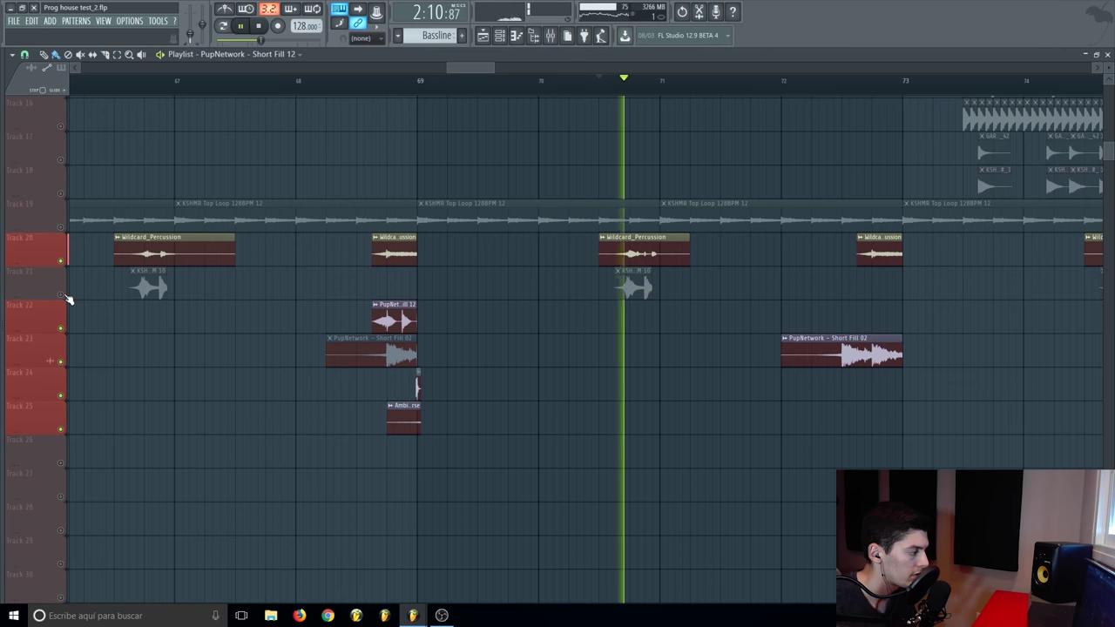
{"action": "left_click", "coordinate": [147, 81]}
{"action": "key", "text": "space"}
{"action": "key", "text": "space"}
{"action": "left_click", "coordinate": [61, 295]}
{"action": "scroll", "coordinate": [493, 112], "scroll_direction": "right", "scroll_amount": 3}
{"action": "left_click", "coordinate": [466, 91]}
{"action": "key", "text": "space"}
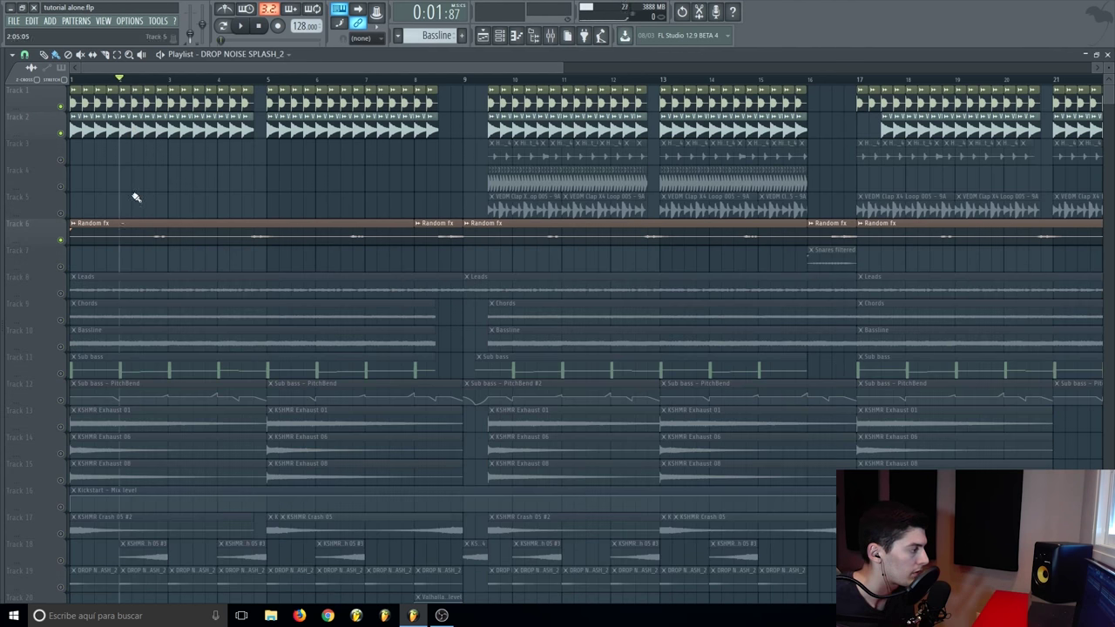
Step: In the tutorial alone project, audition the Random fx clips with the drums, and the full mix through the Snares filtered clip
{"action": "key", "text": "space"}
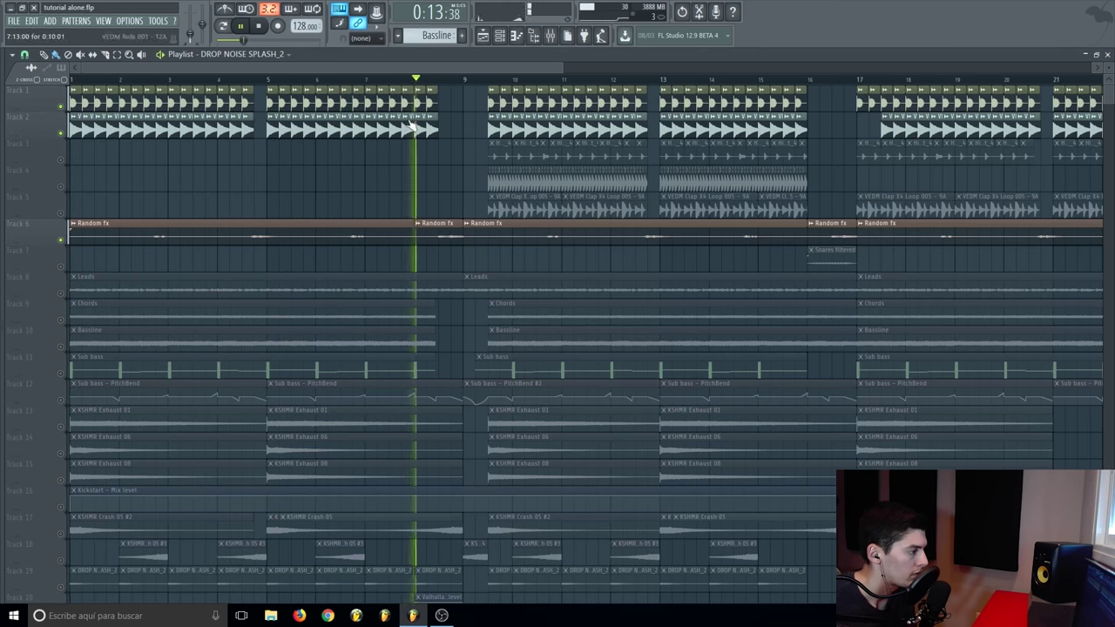
{"action": "key", "text": "space"}
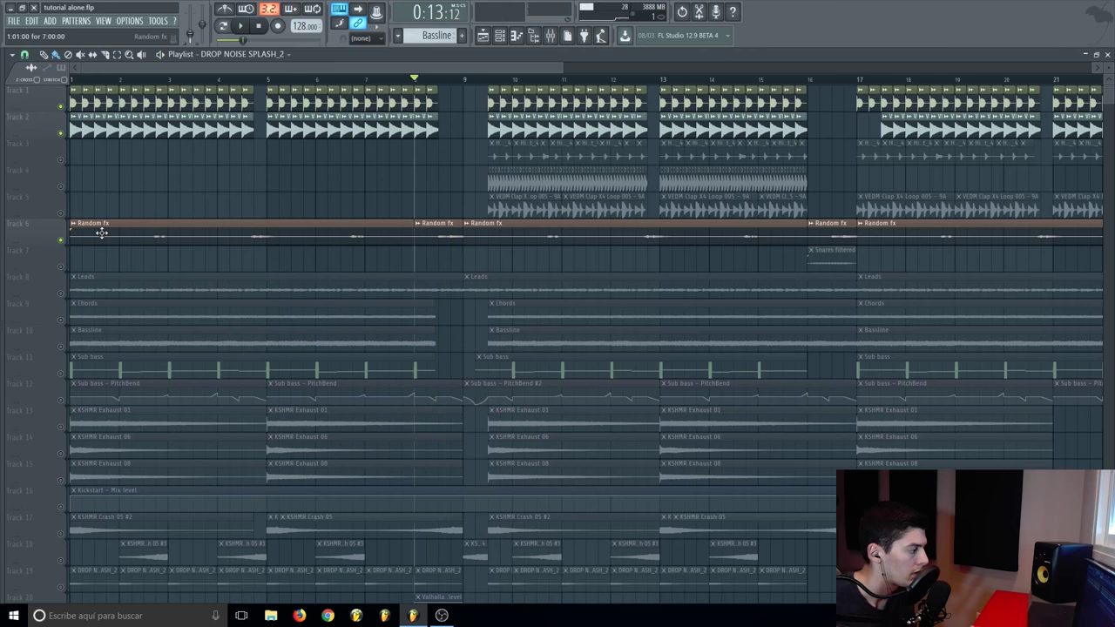
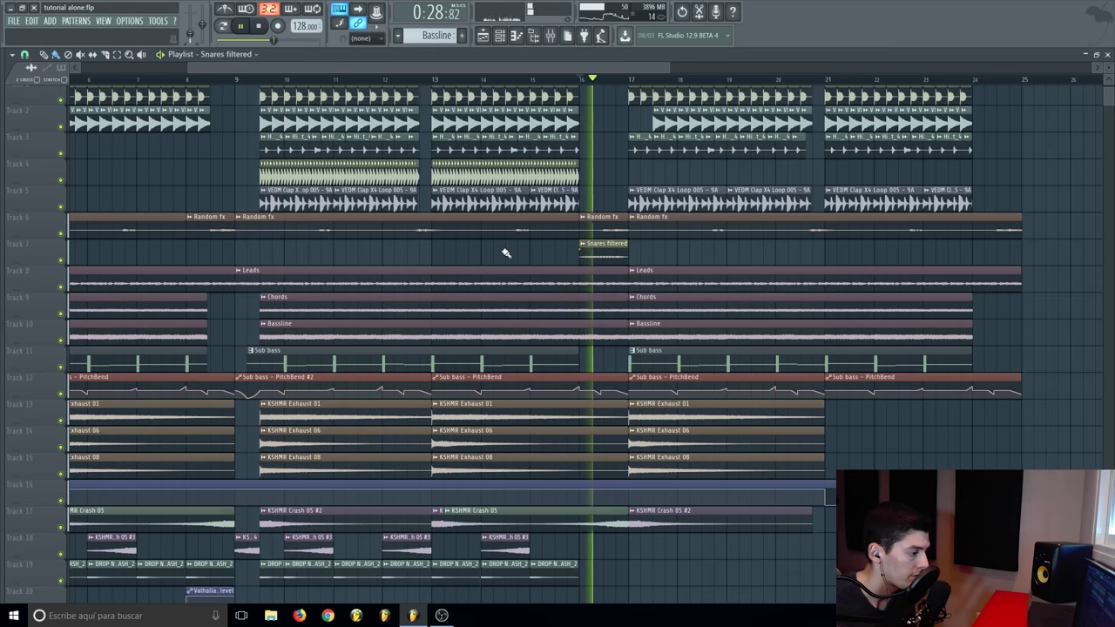
{"action": "key", "text": "space"}
Step: Move the Prog house test_2 Sample clip up to track 25 and play the mix from midway through bar 12
{"action": "scroll", "coordinate": [197, 167], "scroll_direction": "down", "scroll_amount": 3}
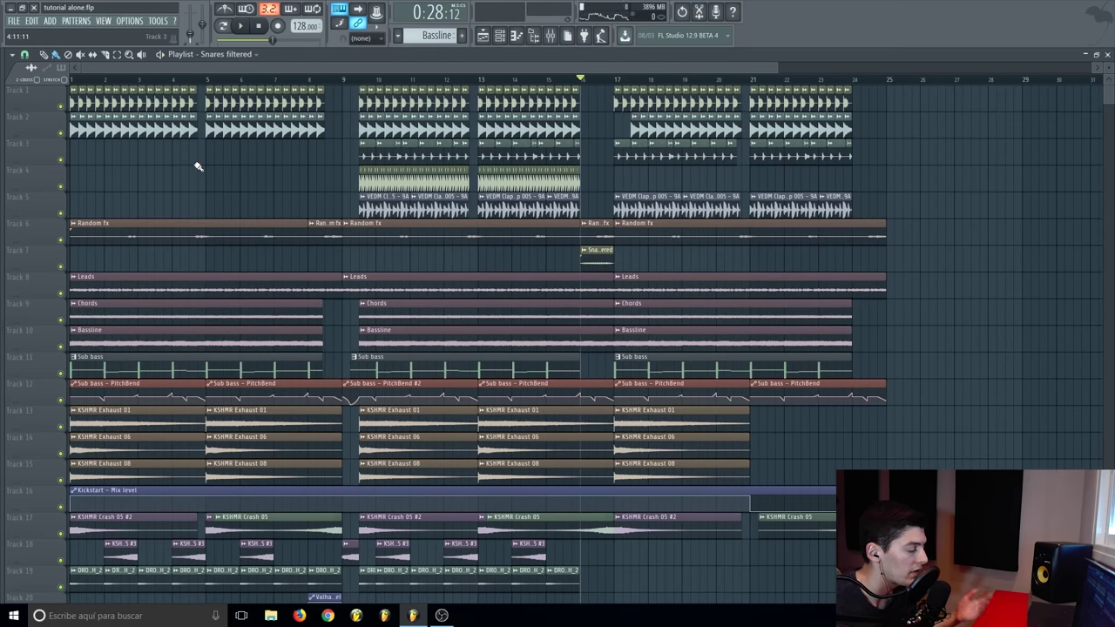
{"action": "scroll", "coordinate": [198, 167], "scroll_direction": "down", "scroll_amount": 3}
{"action": "left_click_drag", "start_coordinate": [413, 494], "coordinate": [413, 227]}
{"action": "scroll", "coordinate": [410, 311], "scroll_direction": "up", "scroll_amount": 3}
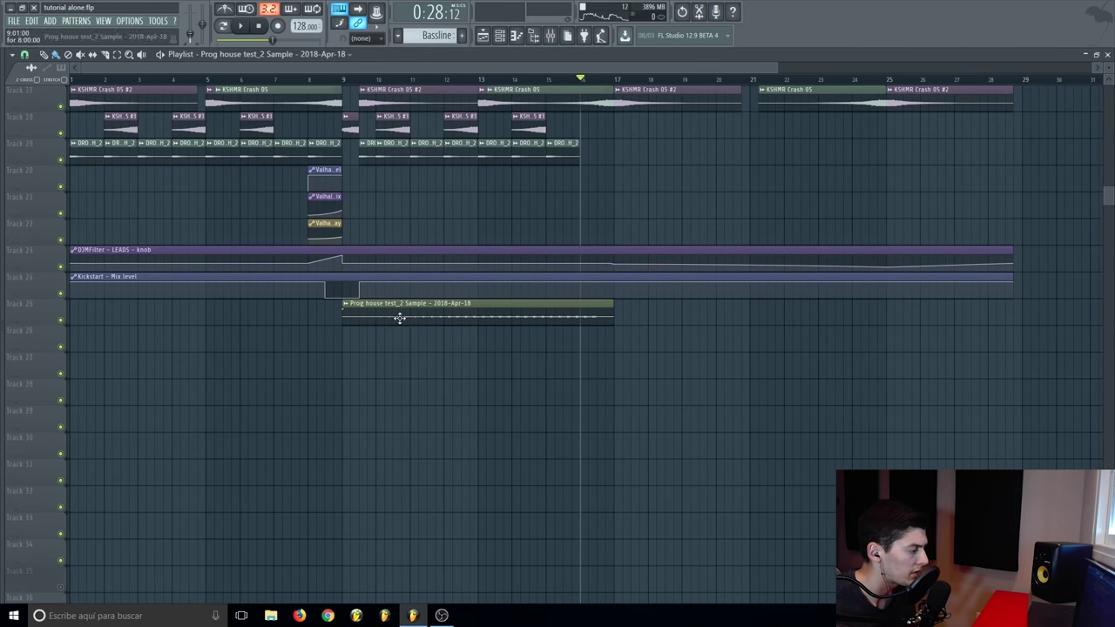
{"action": "right_click", "coordinate": [393, 318], "text": "alt"}
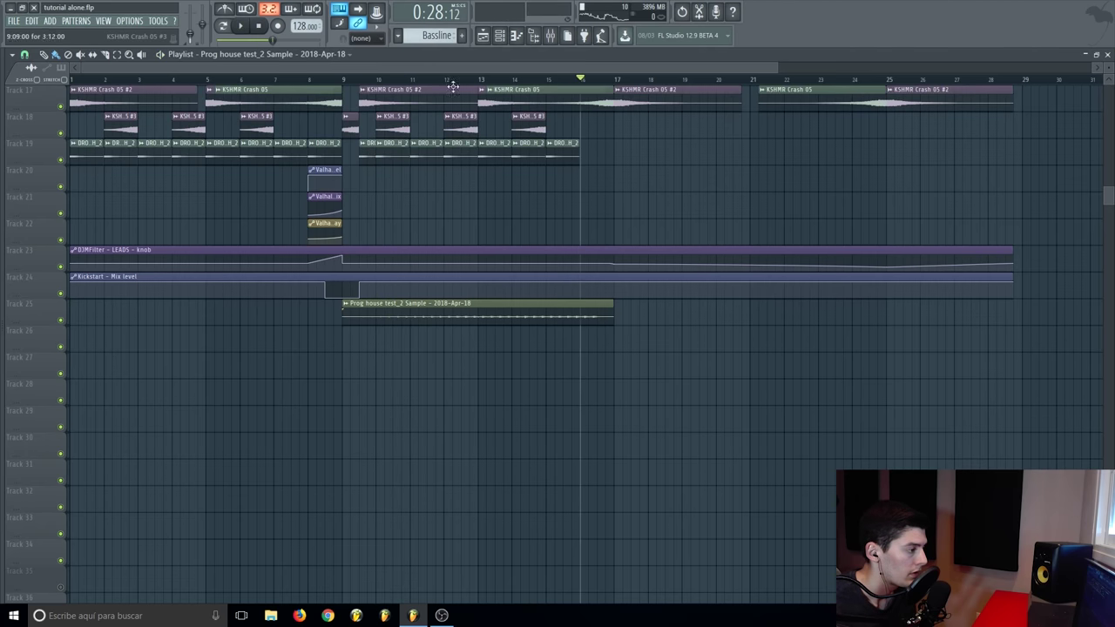
{"action": "left_click_drag", "start_coordinate": [458, 336], "coordinate": [477, 372]}
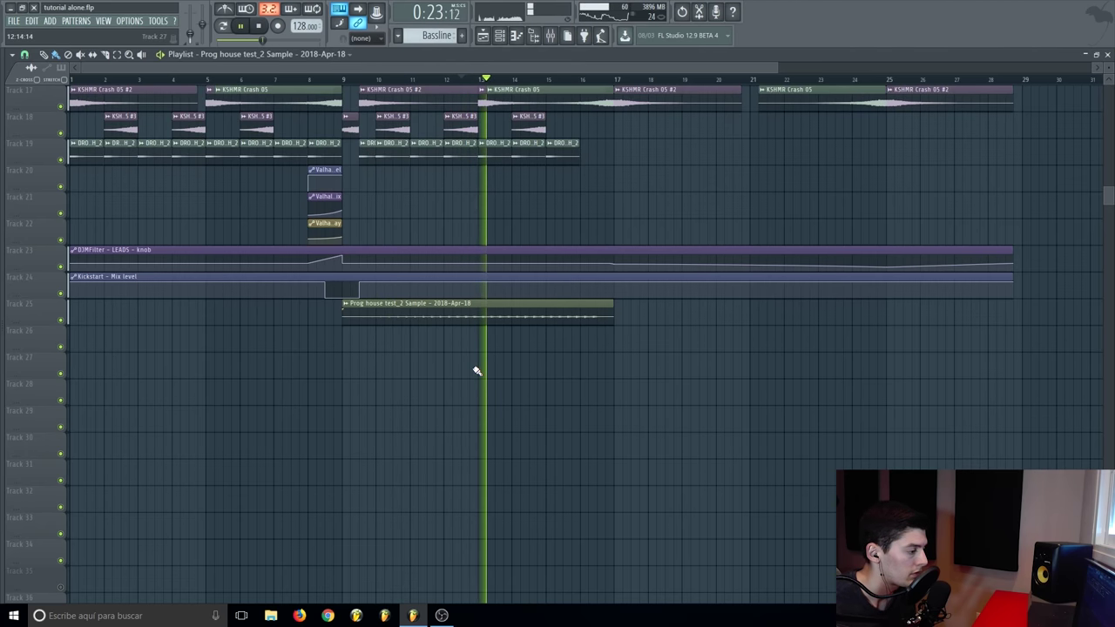
{"action": "key", "text": "space"}
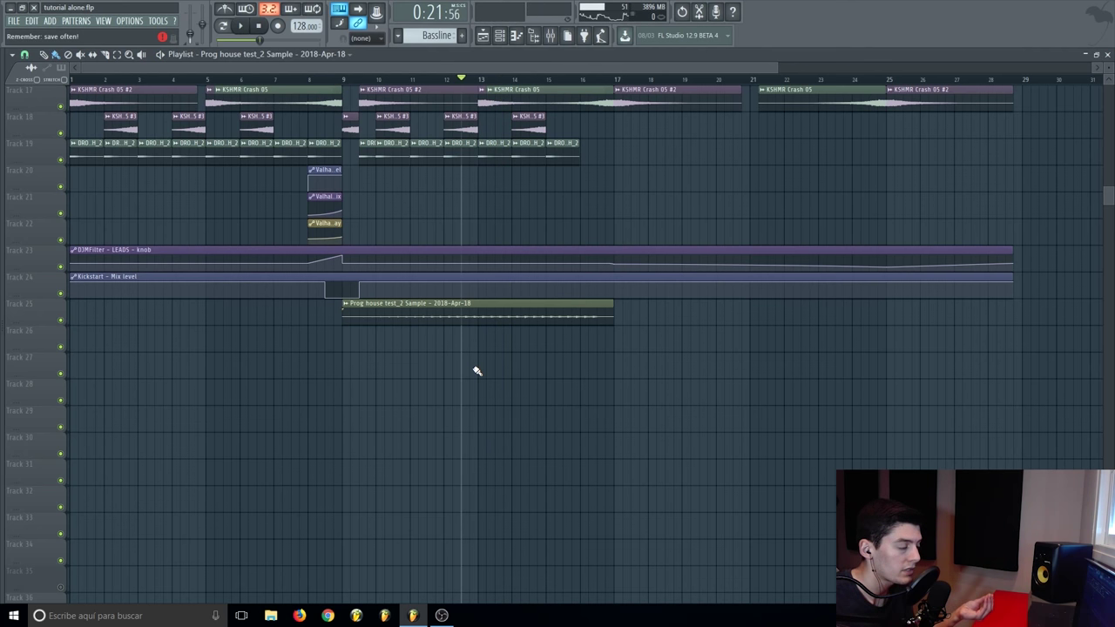
Step: Select the noise and noise #2 clips, move them up to tracks 26 and 27, and deselect them
{"action": "scroll", "coordinate": [476, 371], "scroll_direction": "up", "scroll_amount": 4}
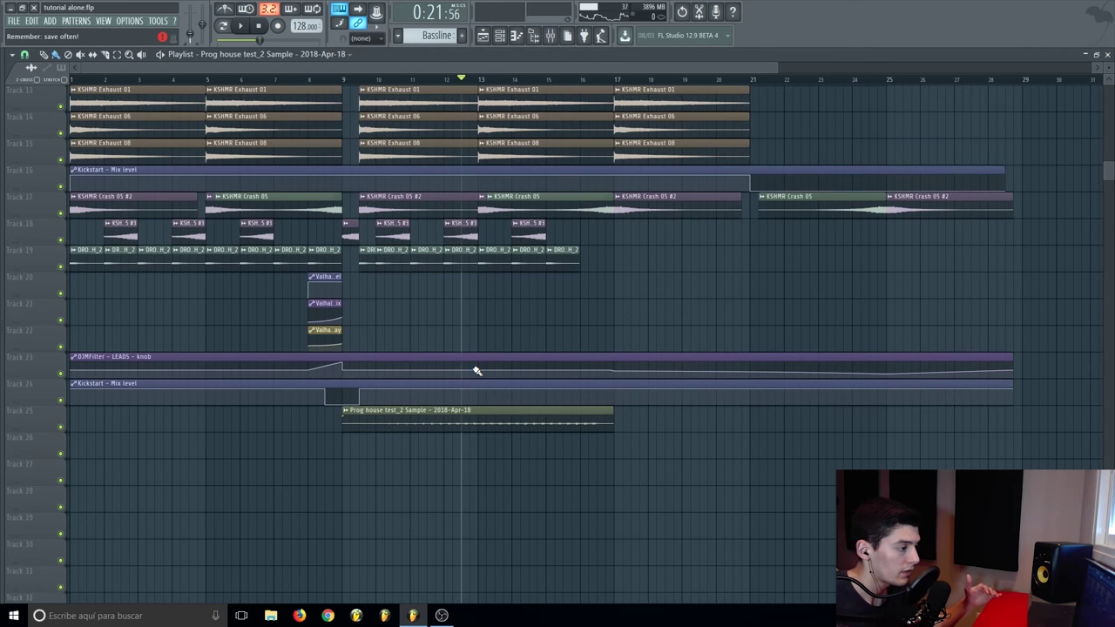
{"action": "scroll", "coordinate": [477, 371], "scroll_direction": "down", "scroll_amount": 10}
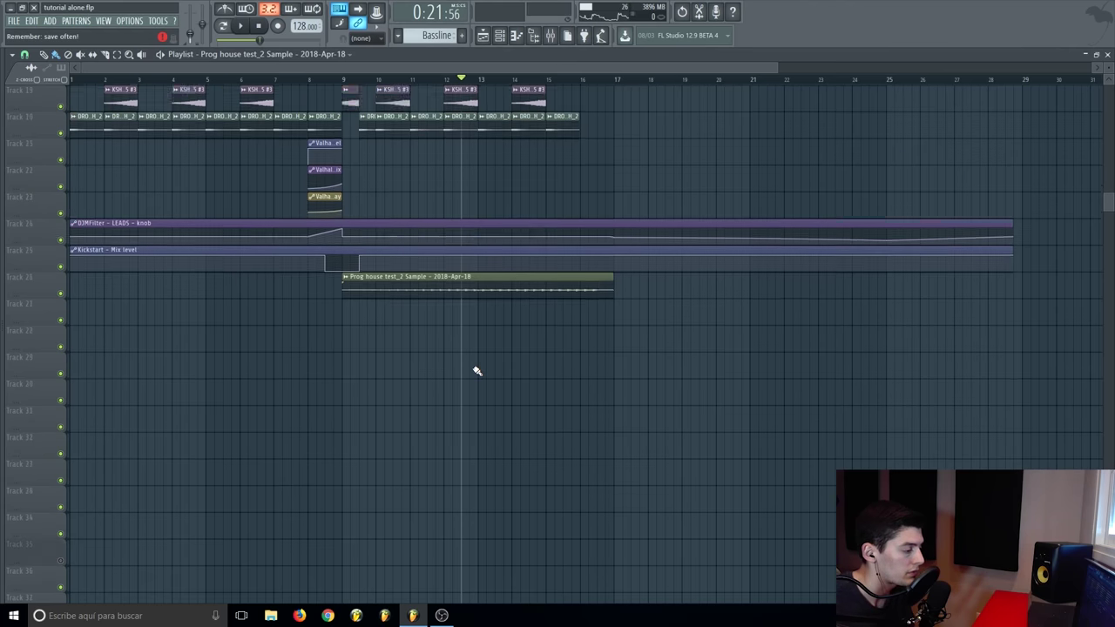
{"action": "left_click_drag", "start_coordinate": [192, 391], "coordinate": [488, 449]}
{"action": "left_click_drag", "start_coordinate": [258, 426], "coordinate": [212, 252]}
{"action": "scroll", "coordinate": [255, 353], "scroll_direction": "up", "scroll_amount": 3}
{"action": "key", "text": "ctrl+d"}
{"action": "scroll", "coordinate": [225, 238], "scroll_direction": "up", "scroll_amount": 2}
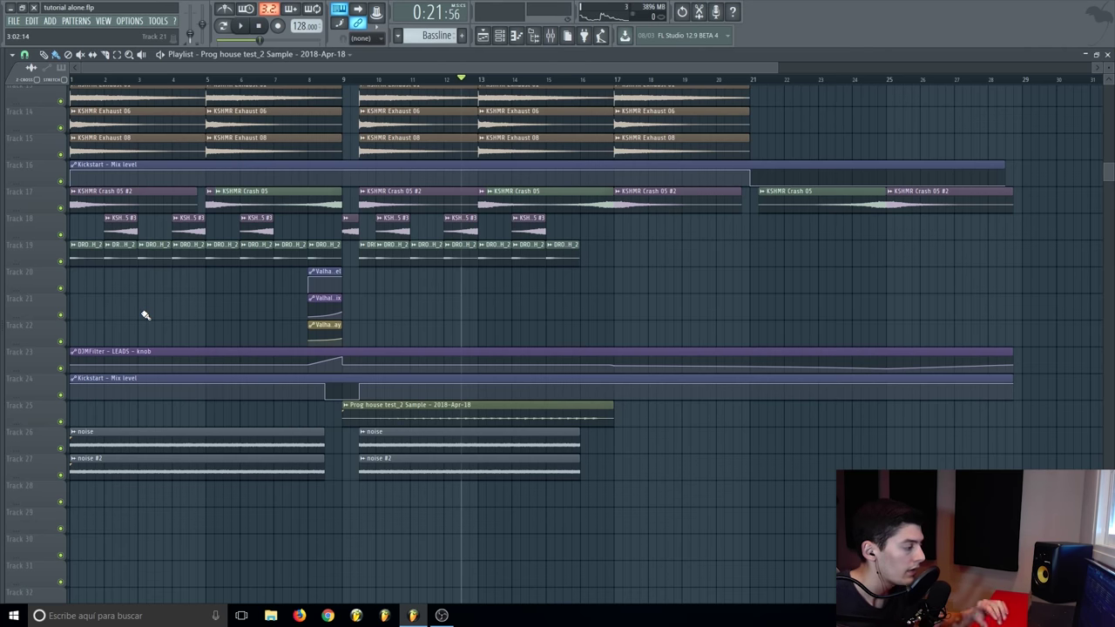
Step: Play the full mix over a short time selection starting at bar 3 and clear the selection
{"action": "scroll", "coordinate": [144, 315], "scroll_direction": "up", "scroll_amount": 2}
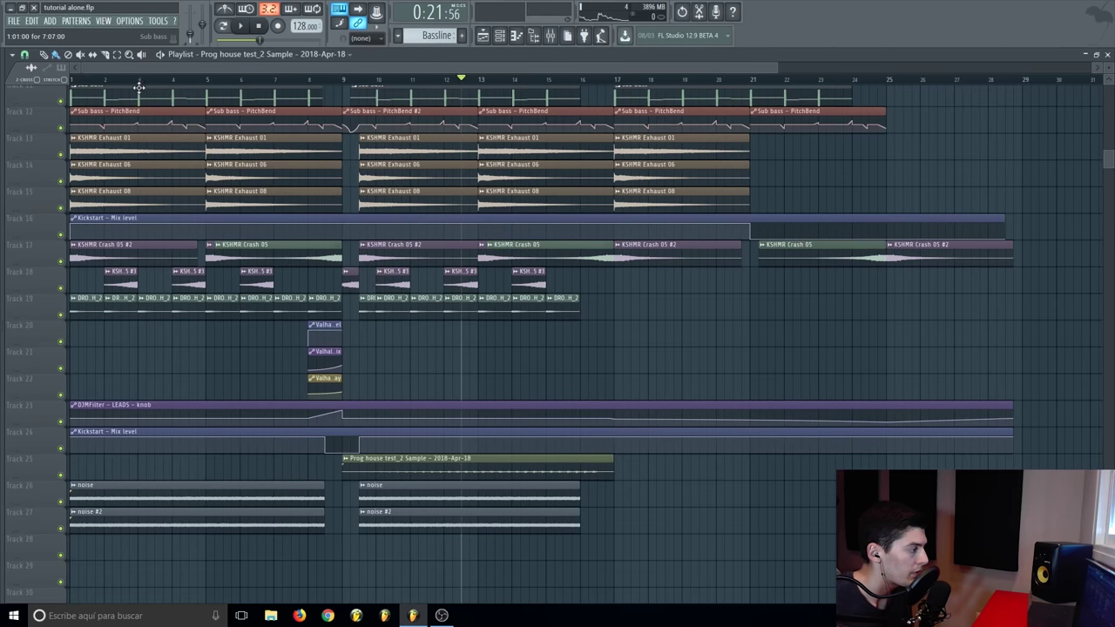
{"action": "left_click_drag", "start_coordinate": [145, 85], "coordinate": [160, 92]}
{"action": "key", "text": "space"}
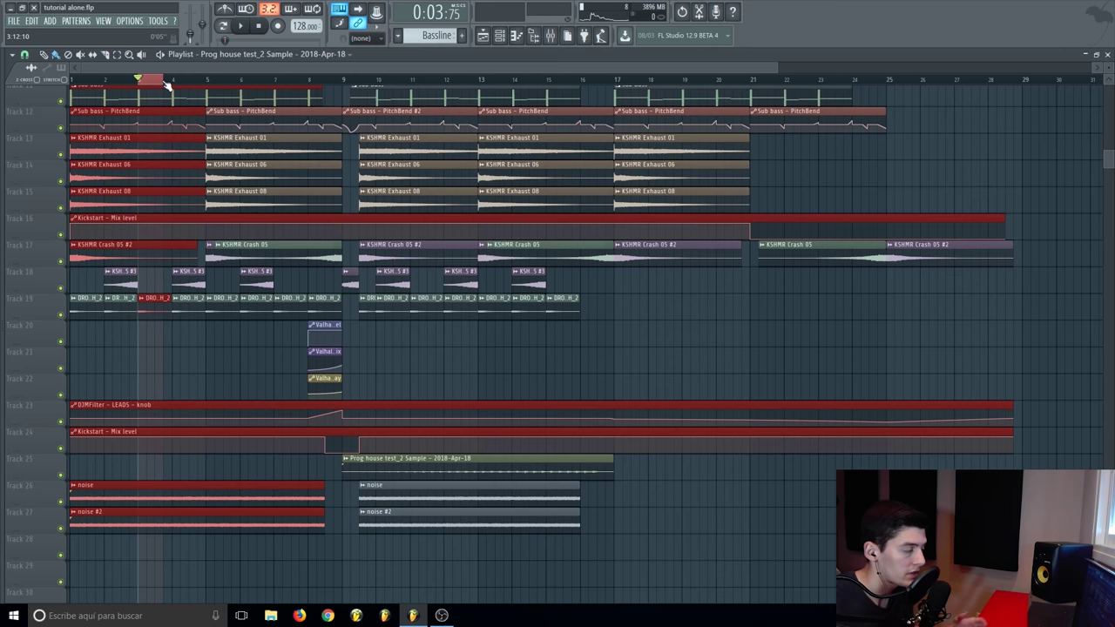
{"action": "left_click", "coordinate": [147, 343]}
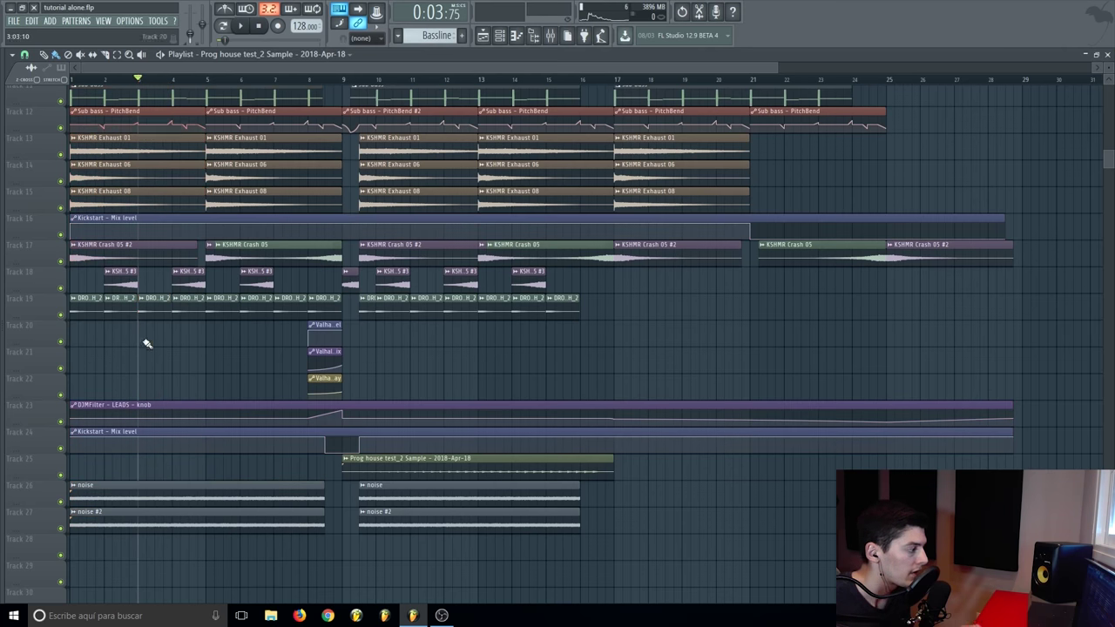
Step: Solo the noise clips on track 26 and audition them from the start of the song
{"action": "scroll", "coordinate": [147, 354], "scroll_direction": "down", "scroll_amount": 2}
{"action": "right_click", "coordinate": [62, 448]}
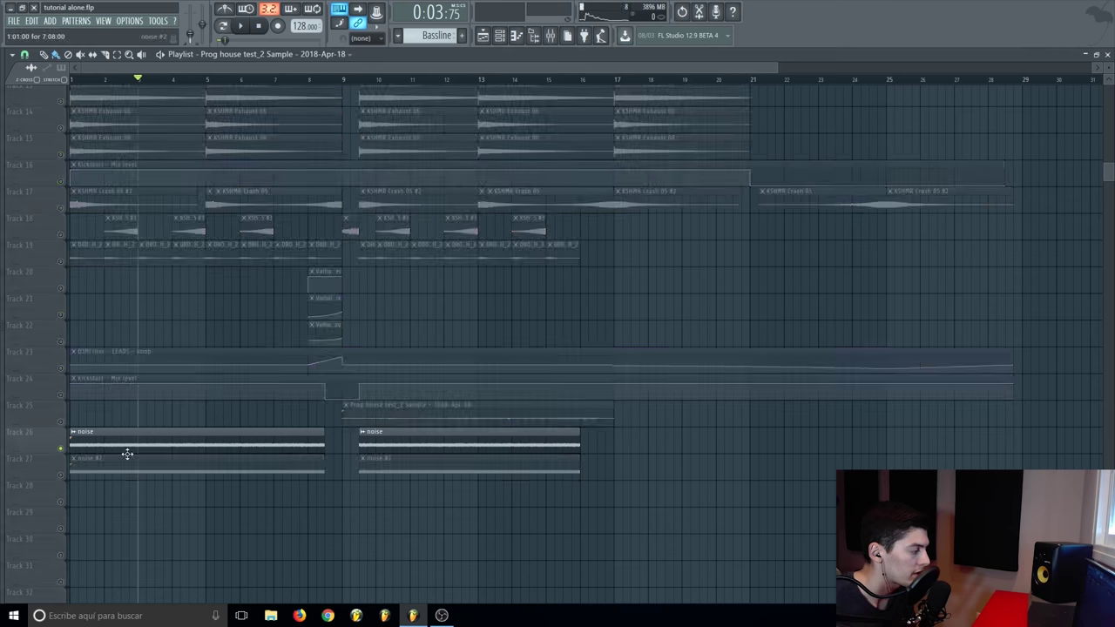
{"action": "key", "text": "space"}
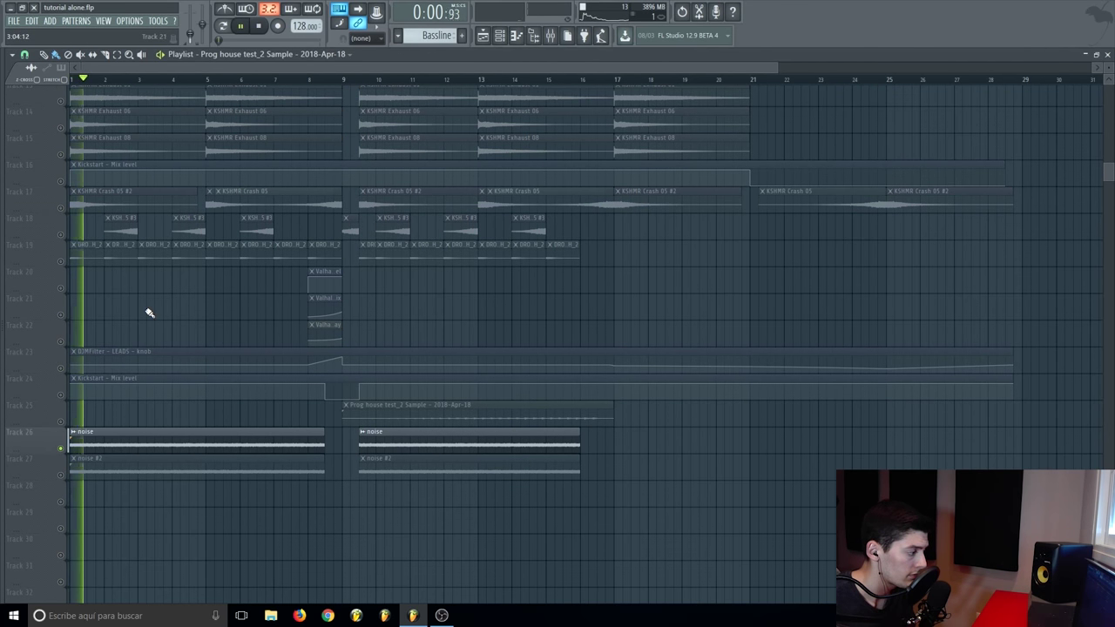
{"action": "key", "text": "space"}
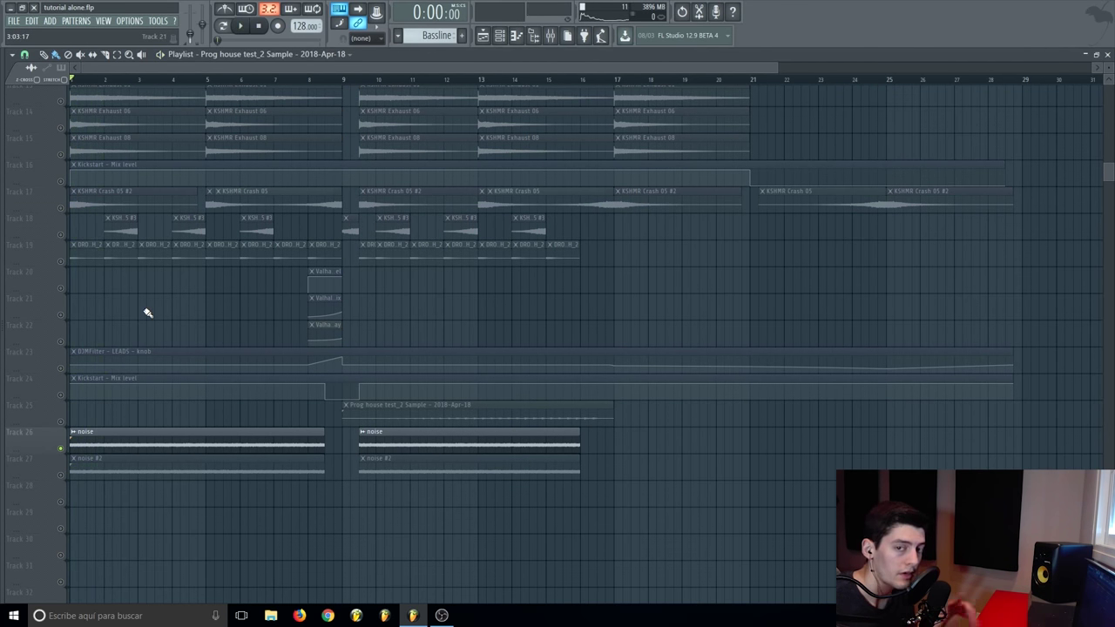
Step: Pan the noise sample 100% right in its channel settings and unmute the noise #2 clips on track 27
{"action": "double_click", "coordinate": [123, 442]}
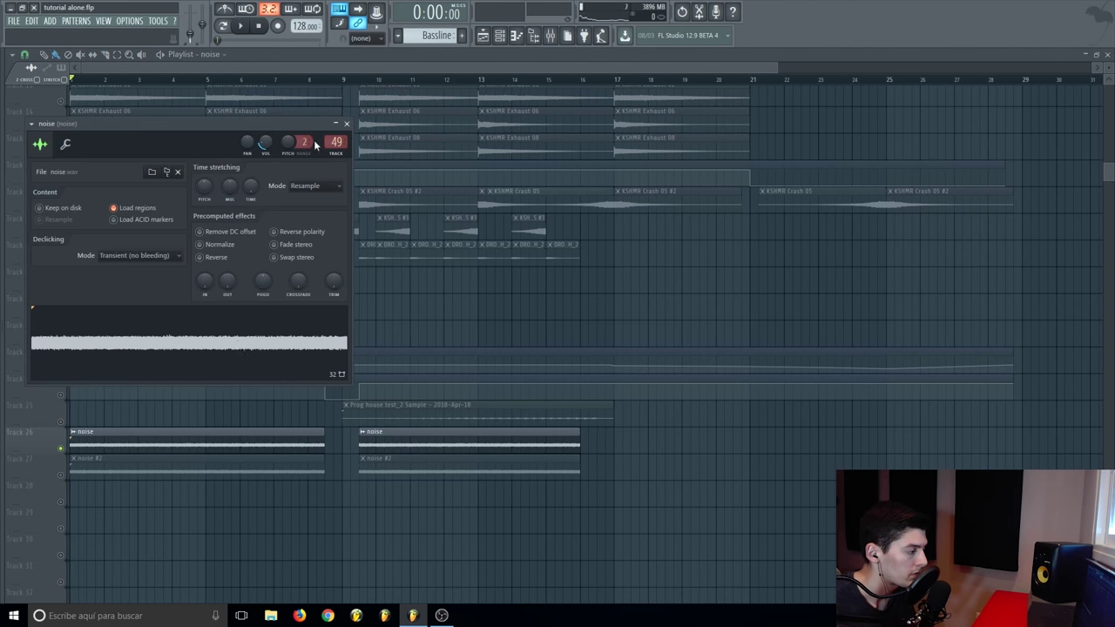
{"action": "left_click_drag", "start_coordinate": [255, 128], "coordinate": [577, 101]}
{"action": "double_click", "coordinate": [215, 461]}
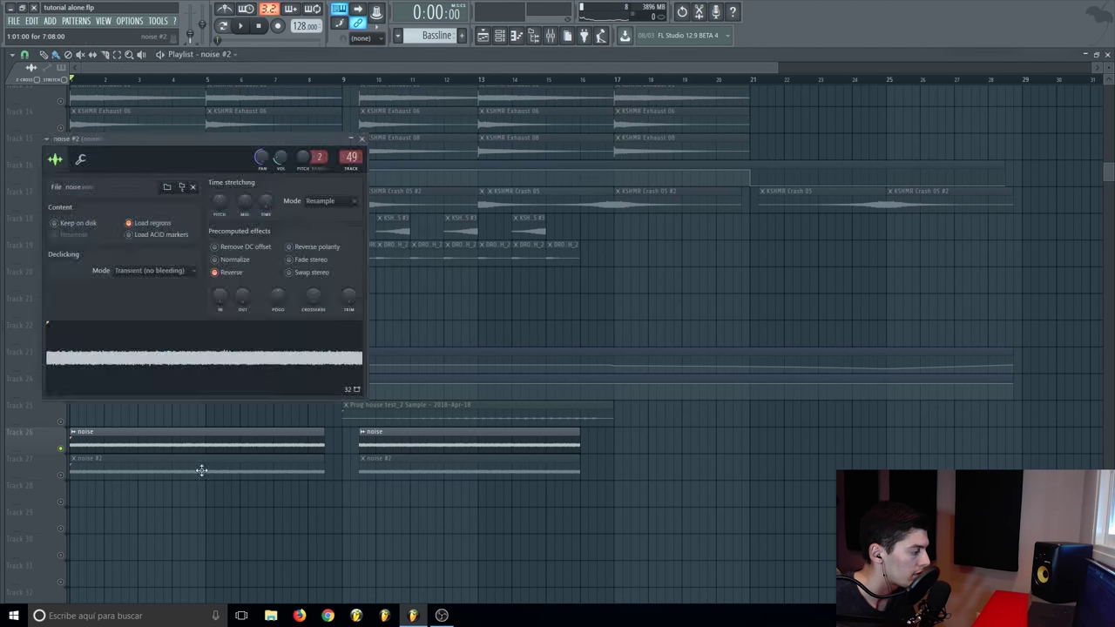
{"action": "double_click", "coordinate": [176, 444]}
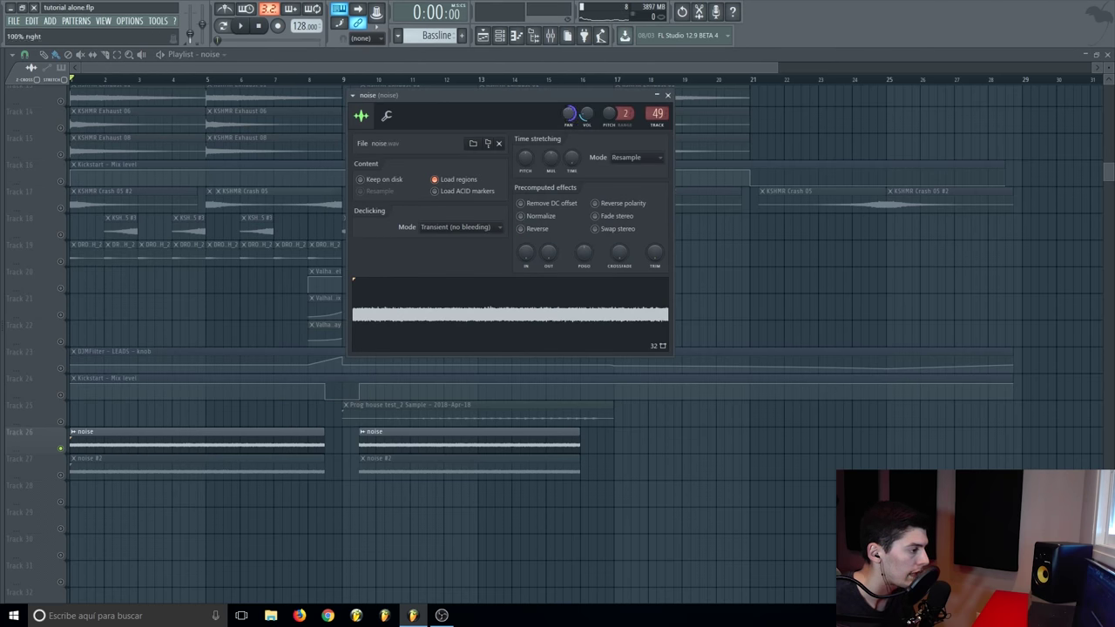
{"action": "key", "text": "Escape"}
{"action": "left_click", "coordinate": [60, 475]}
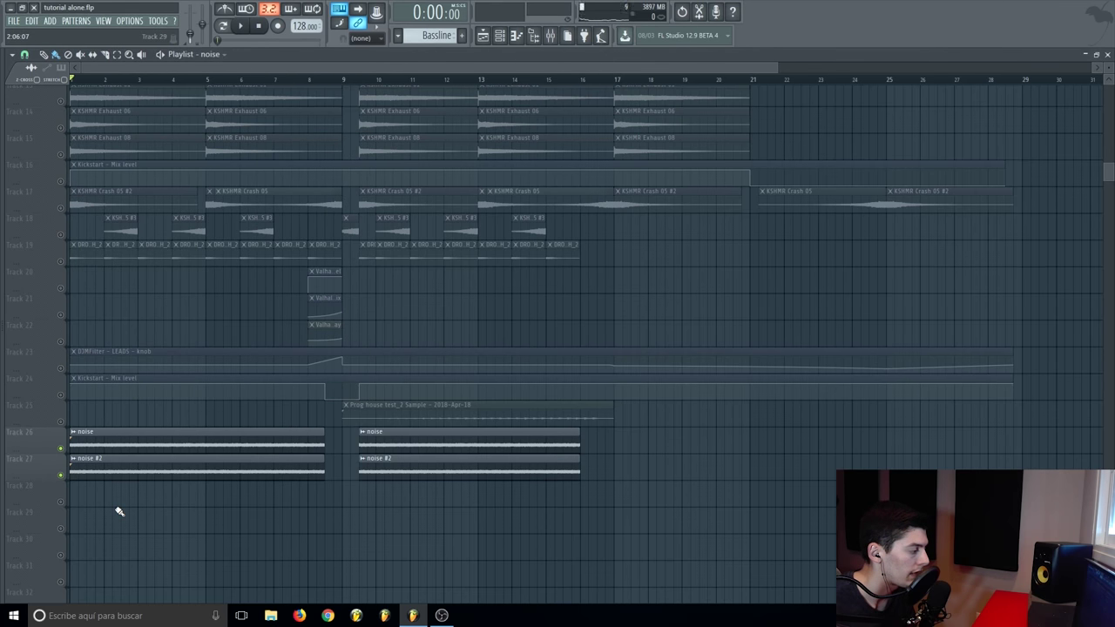
Step: Switch Reverse off and back on in the noise #2 sample's channel settings and close them
{"action": "double_click", "coordinate": [115, 476]}
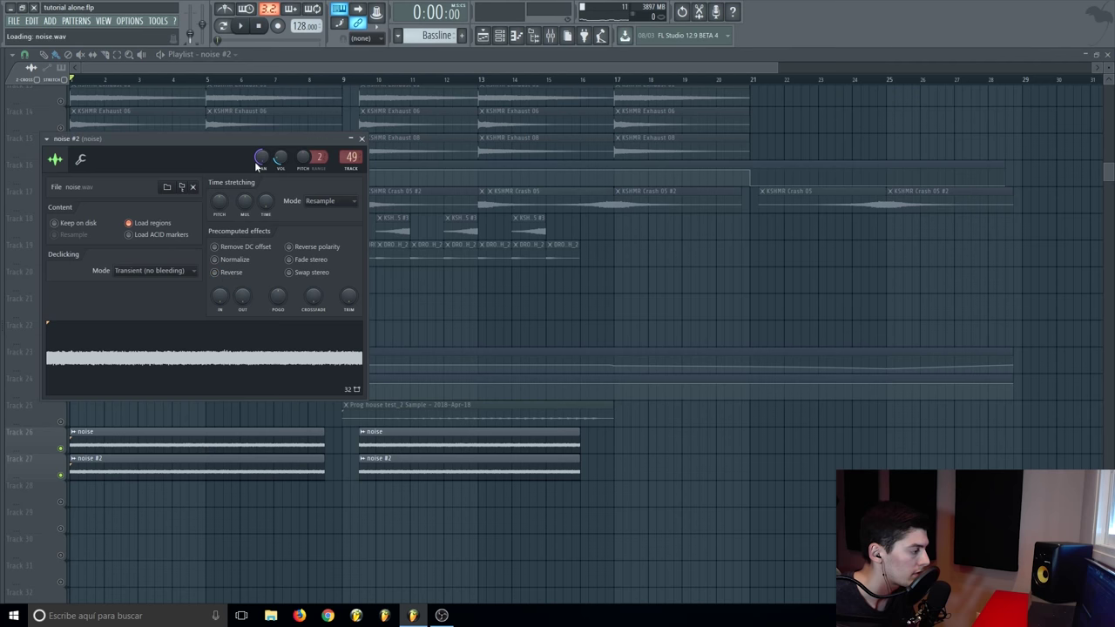
{"action": "left_click_drag", "start_coordinate": [256, 138], "coordinate": [493, 141]}
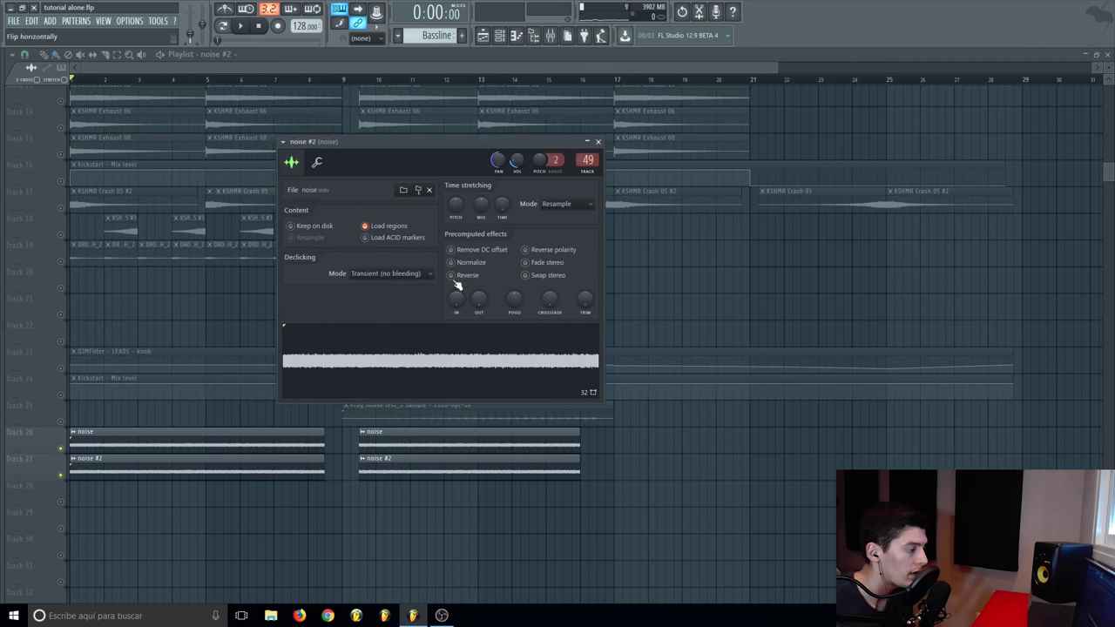
{"action": "left_click_drag", "start_coordinate": [403, 153], "coordinate": [422, 152]}
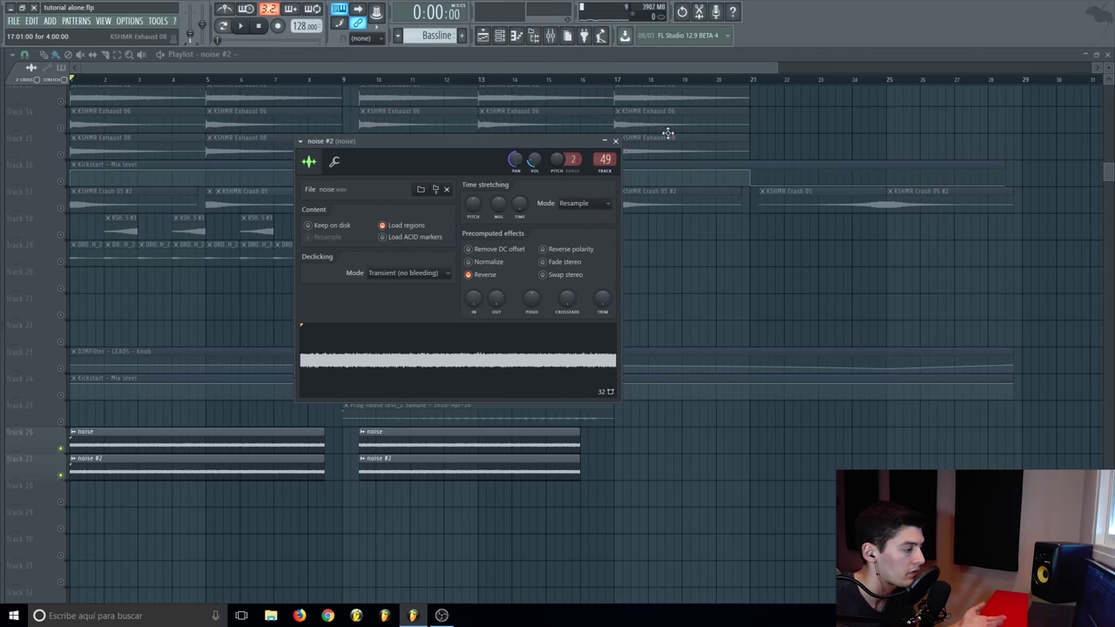
{"action": "left_click", "coordinate": [615, 141]}
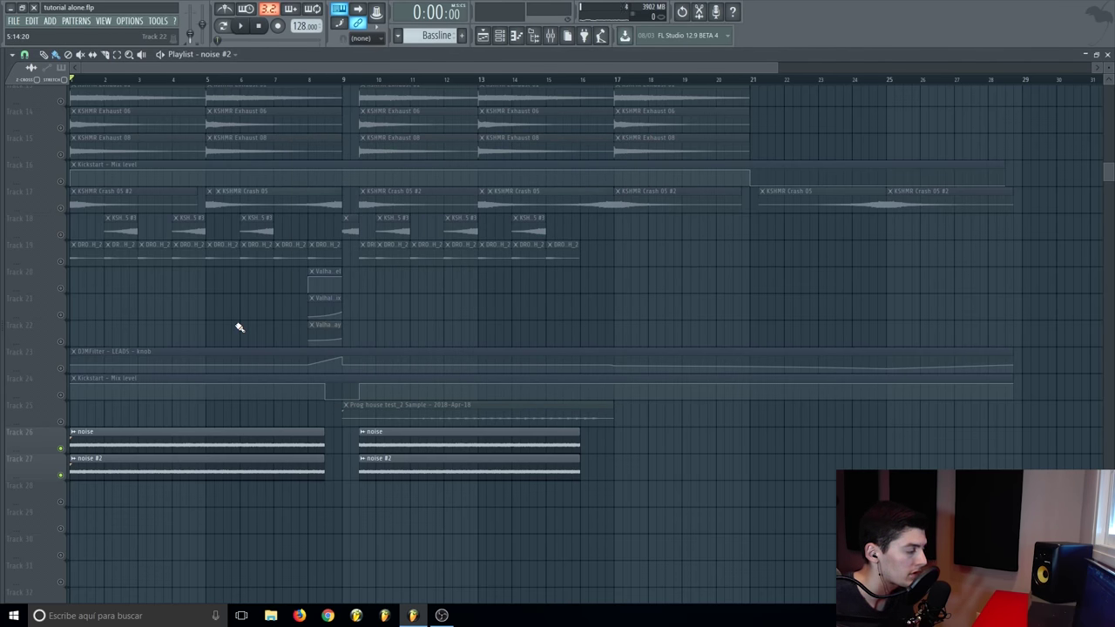
Step: Unmute all tracks and play the full mix from bar 3 with the noise layers, checking the noise track in the mixer
{"action": "right_click", "coordinate": [61, 449]}
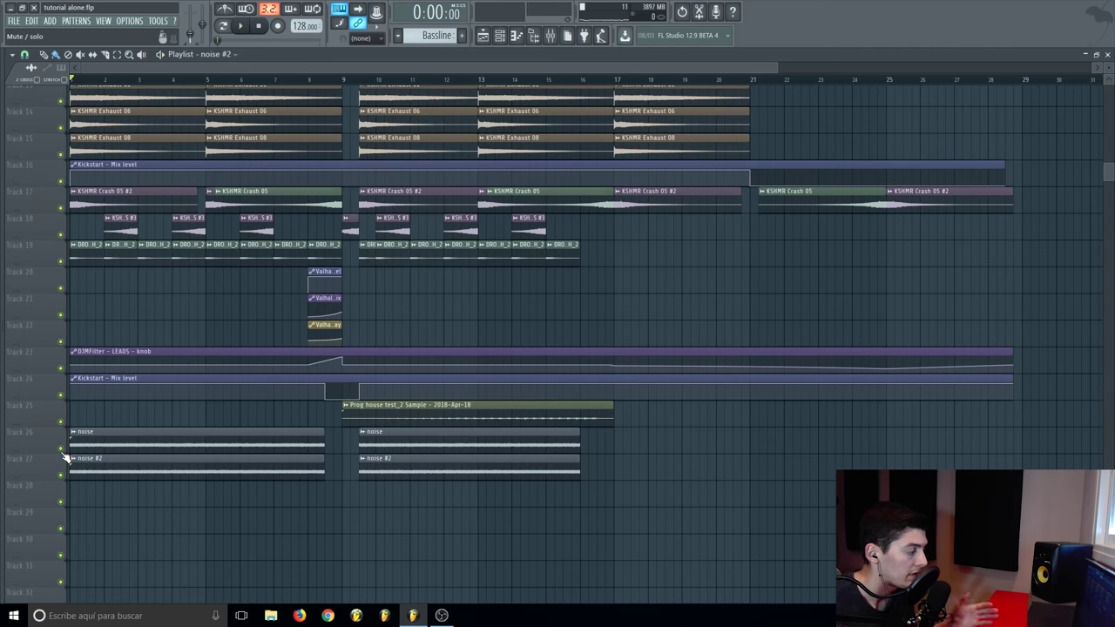
{"action": "left_click", "coordinate": [145, 81]}
{"action": "key", "text": "space"}
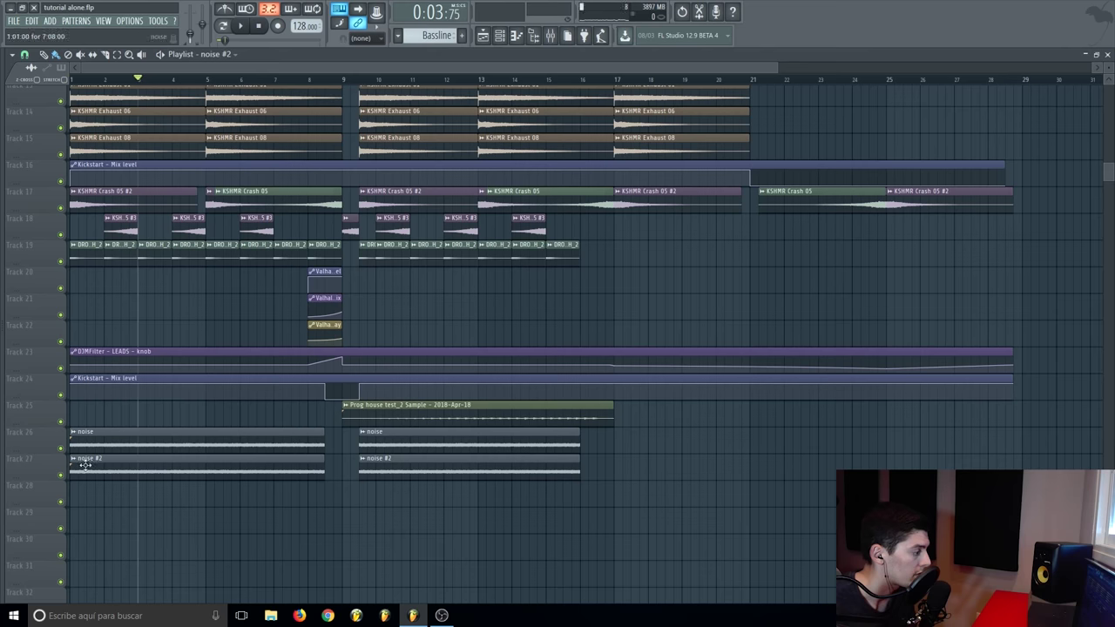
{"action": "key", "text": "F9"}
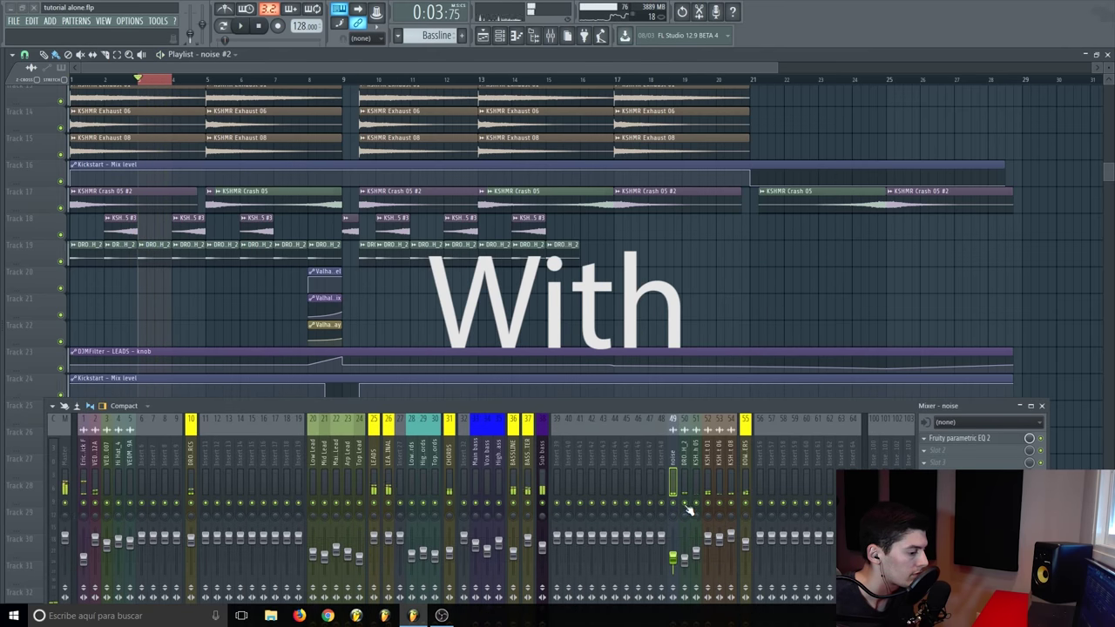
{"action": "key", "text": "space"}
{"action": "key", "text": "F9"}
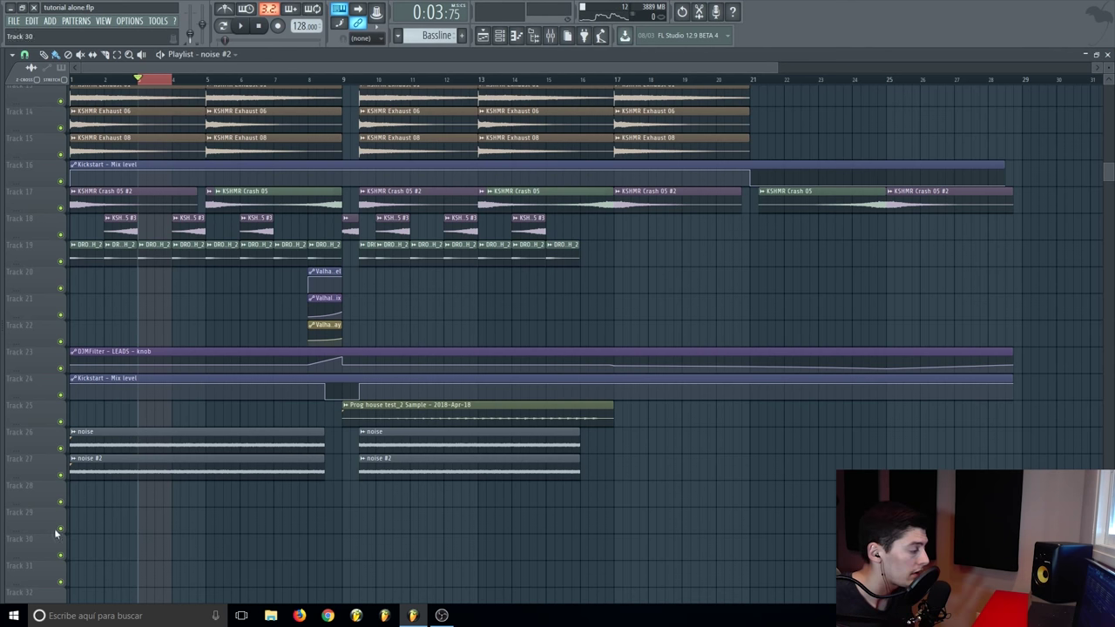
Step: Place the VEC4 Crowd Effects 07 and 04 clips at bars 9 and 3 on tracks 29 and 30, and audition the 07 clip alone
{"action": "left_click_drag", "start_coordinate": [4, 514], "coordinate": [266, 415]}
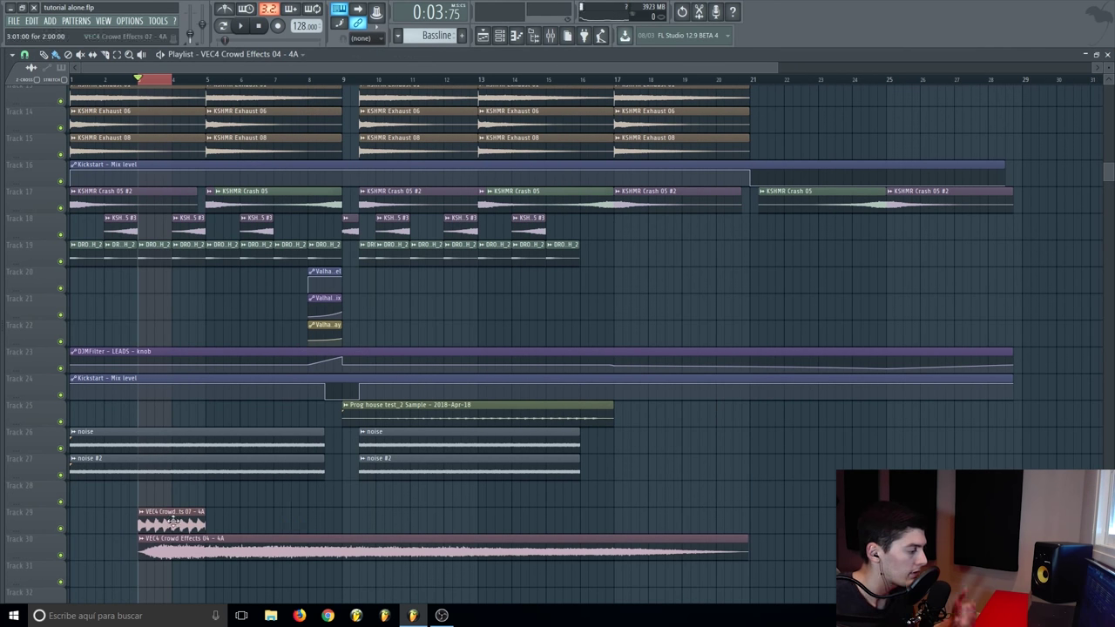
{"action": "left_click_drag", "start_coordinate": [169, 523], "coordinate": [374, 523]}
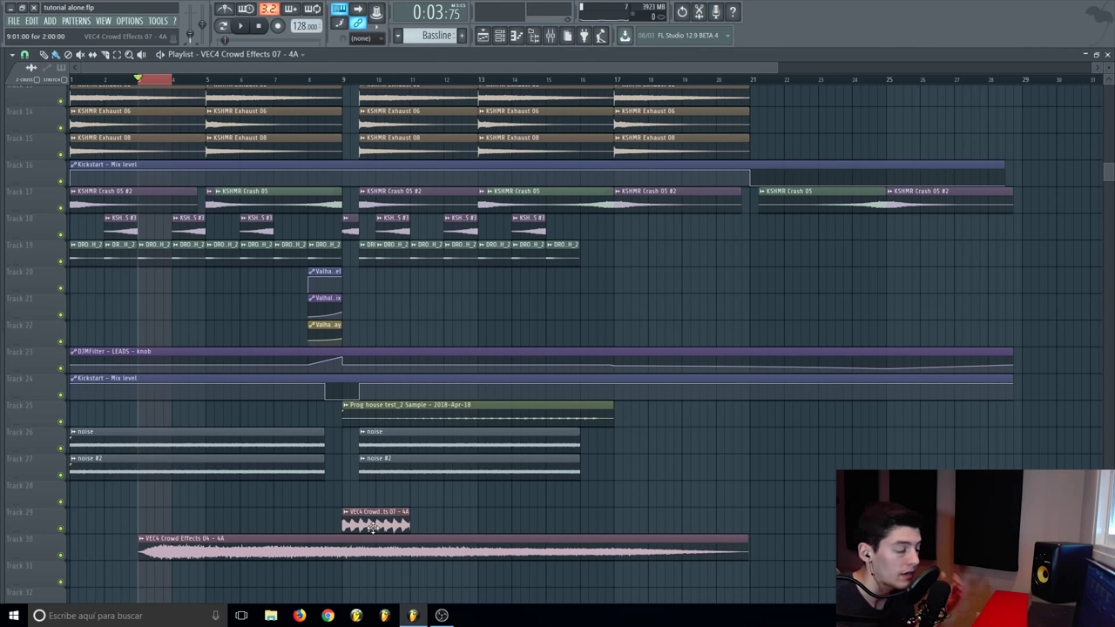
{"action": "right_click", "coordinate": [344, 524], "text": "alt"}
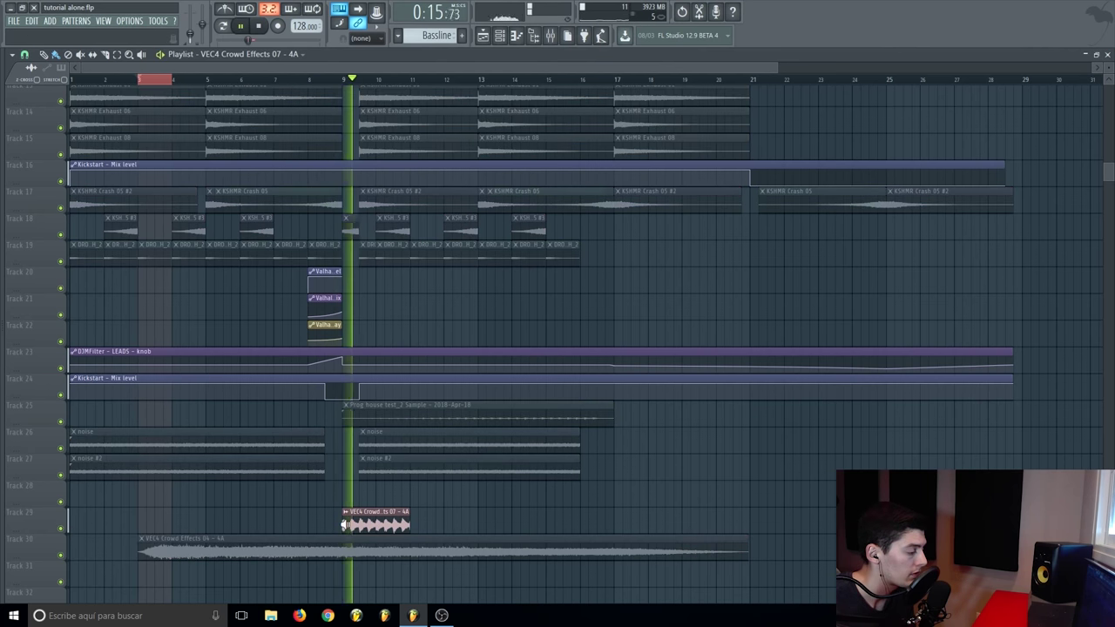
Step: Audition the VEC4 Crowd Effects 04 clip on its own and look over the channel rack
{"action": "scroll", "coordinate": [342, 525], "scroll_direction": "down", "scroll_amount": 3}
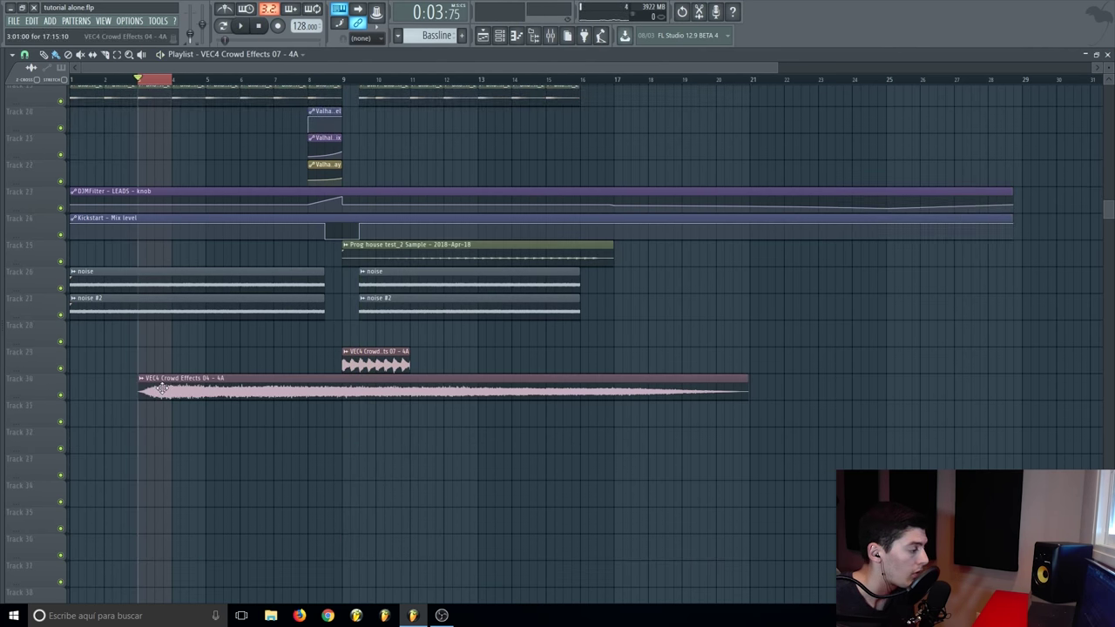
{"action": "left_click", "coordinate": [162, 386]}
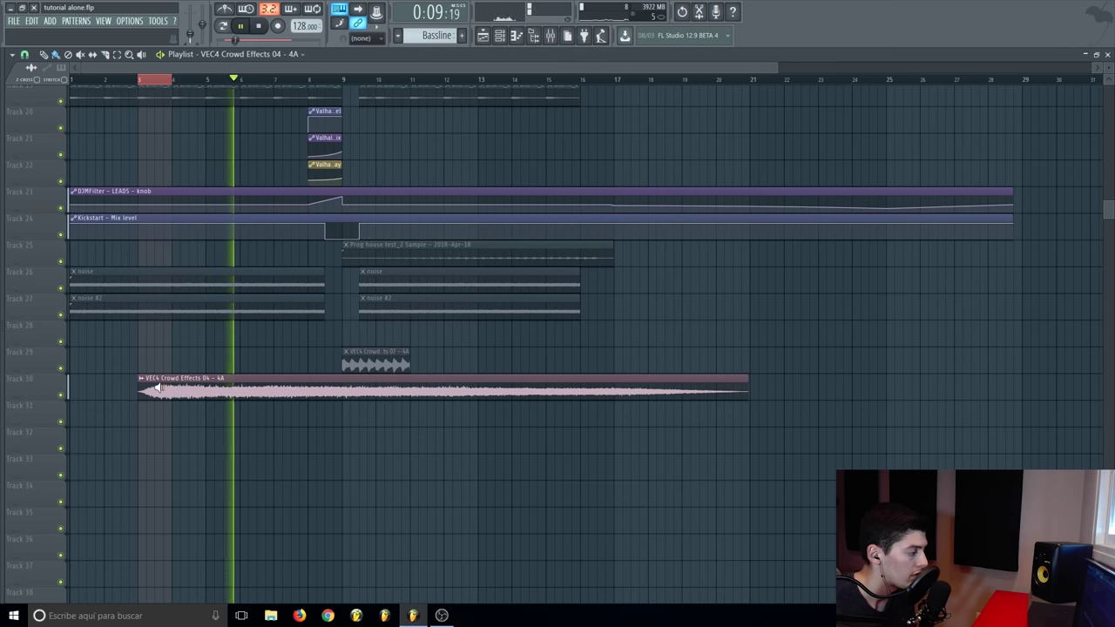
{"action": "key", "text": "F6"}
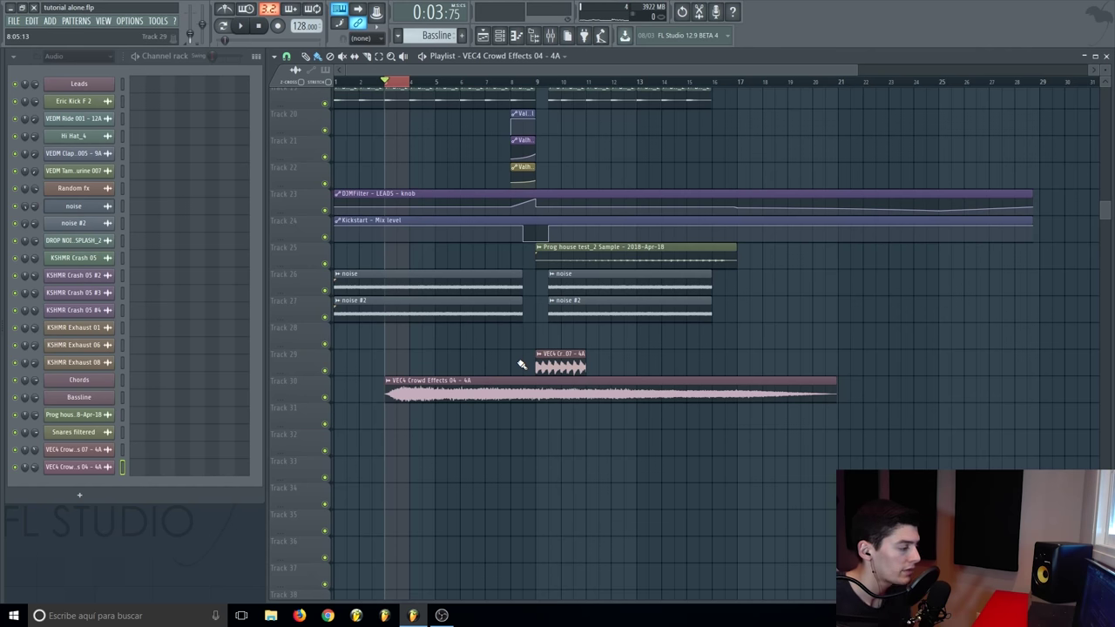
{"action": "key", "text": "F6"}
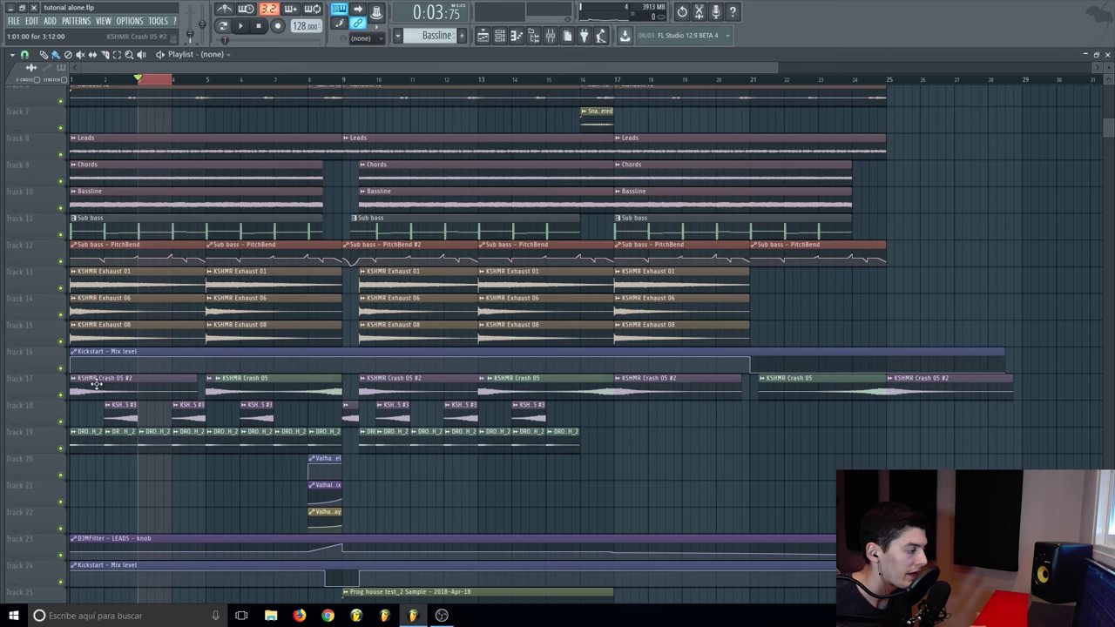
Step: Play only the kick, leads, chords, bassline and sub bass from the start and again from bar 8
{"action": "scroll", "coordinate": [175, 452], "scroll_direction": "down", "scroll_amount": 4}
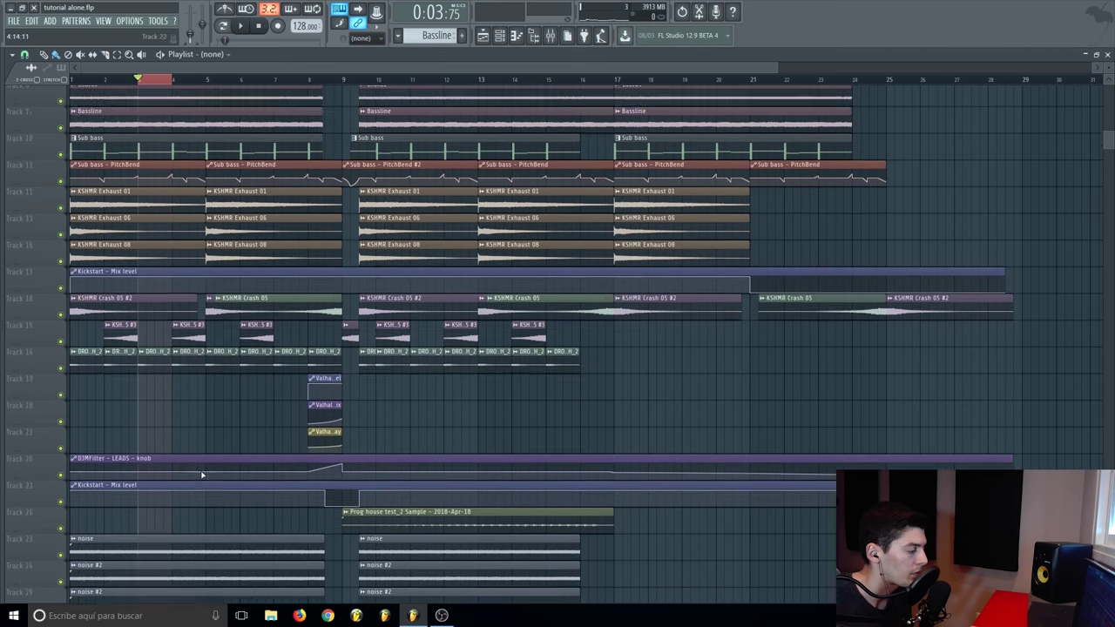
{"action": "scroll", "coordinate": [236, 462], "scroll_direction": "up", "scroll_amount": 5}
{"action": "scroll", "coordinate": [237, 462], "scroll_direction": "up", "scroll_amount": 5}
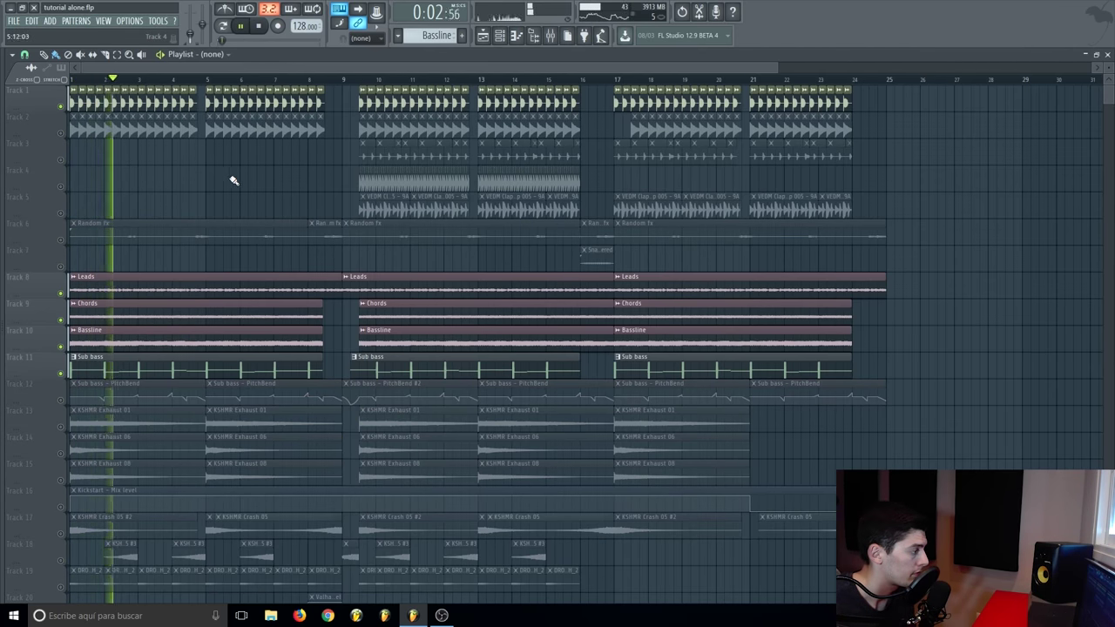
{"action": "left_click", "coordinate": [312, 80]}
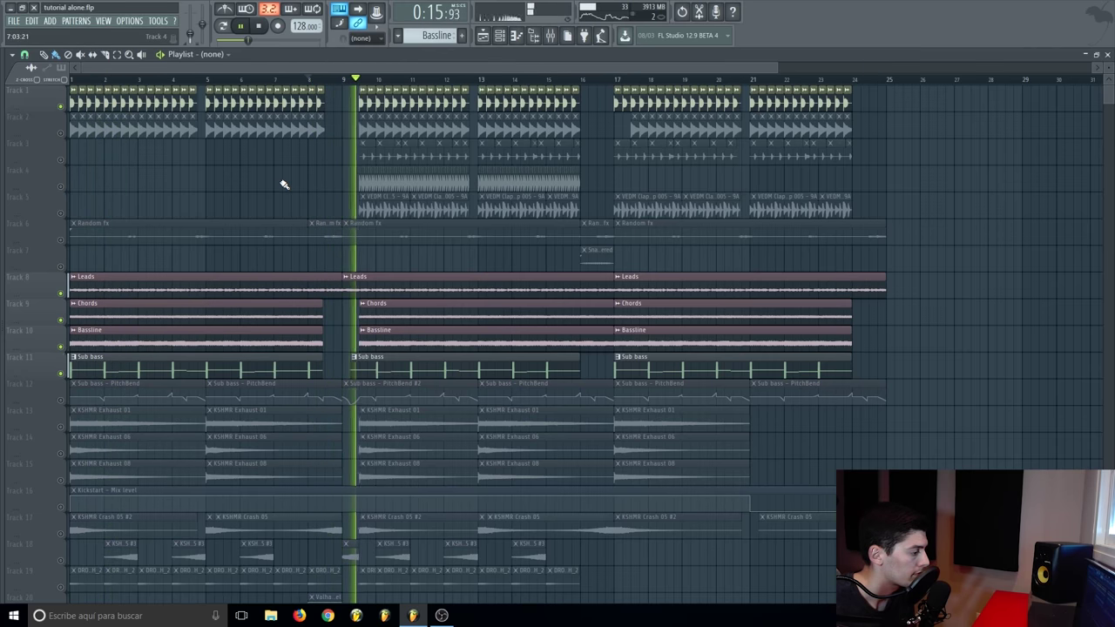
{"action": "key", "text": "space"}
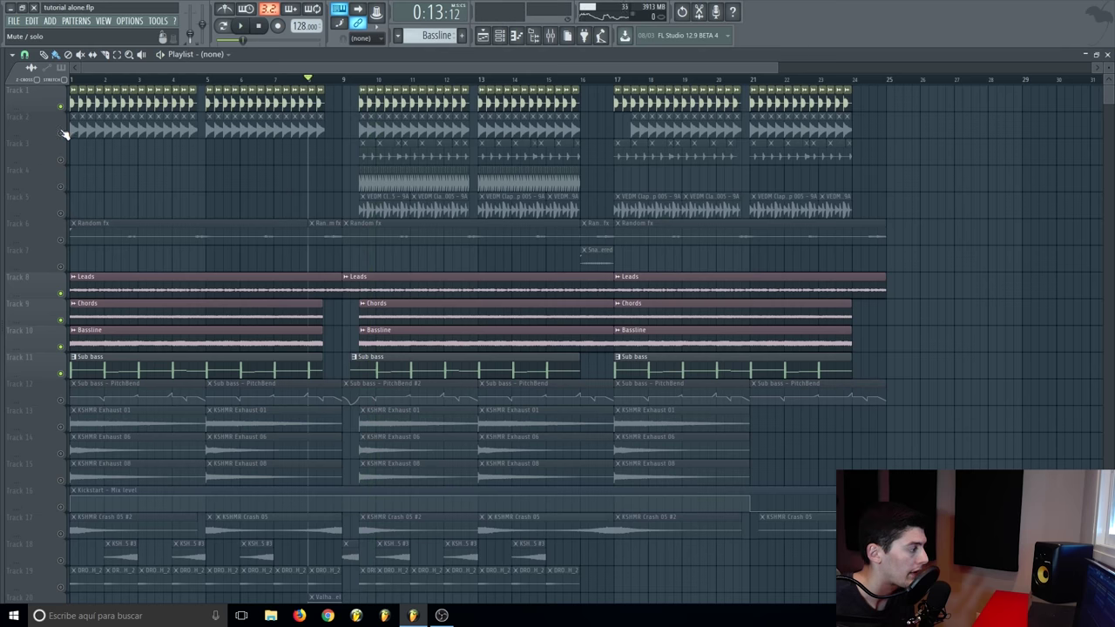
Step: Unmute all tracks and play the full mix from the start and again from bar 8
{"action": "right_click", "coordinate": [61, 132]}
{"action": "right_click", "coordinate": [61, 133]}
{"action": "left_click_drag", "start_coordinate": [80, 79], "coordinate": [70, 79]}
{"action": "key", "text": "space"}
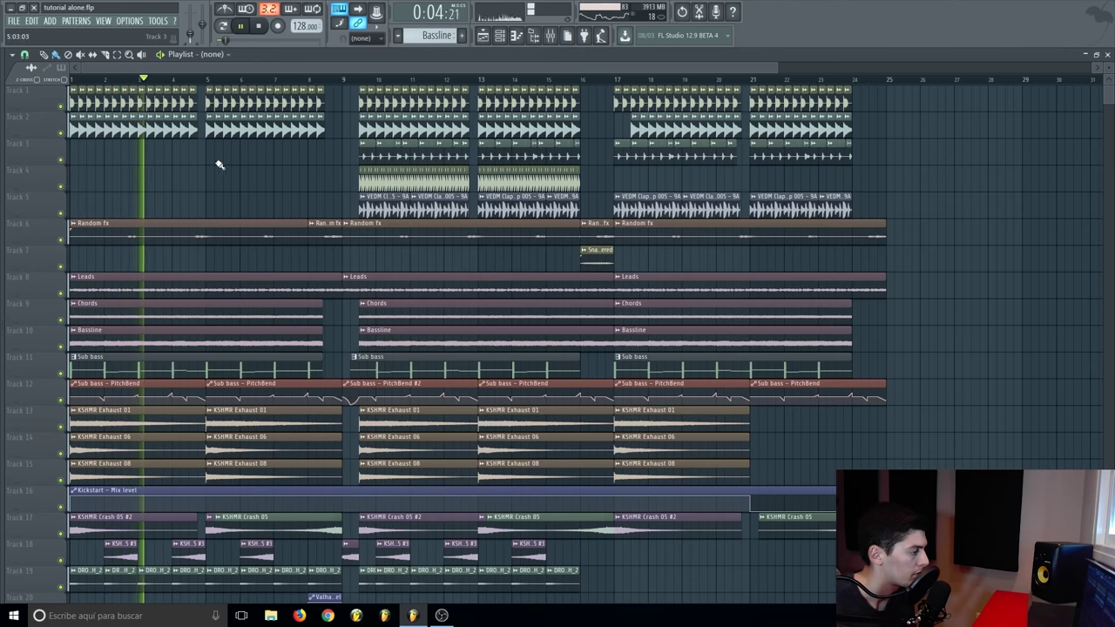
{"action": "left_click", "coordinate": [307, 81]}
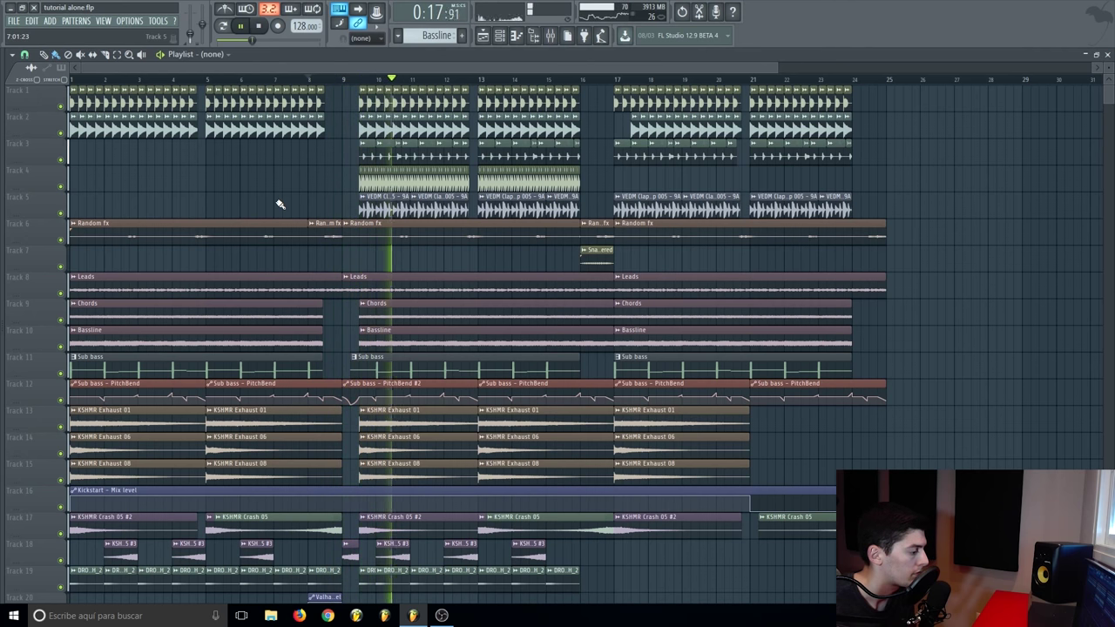
{"action": "key", "text": "space"}
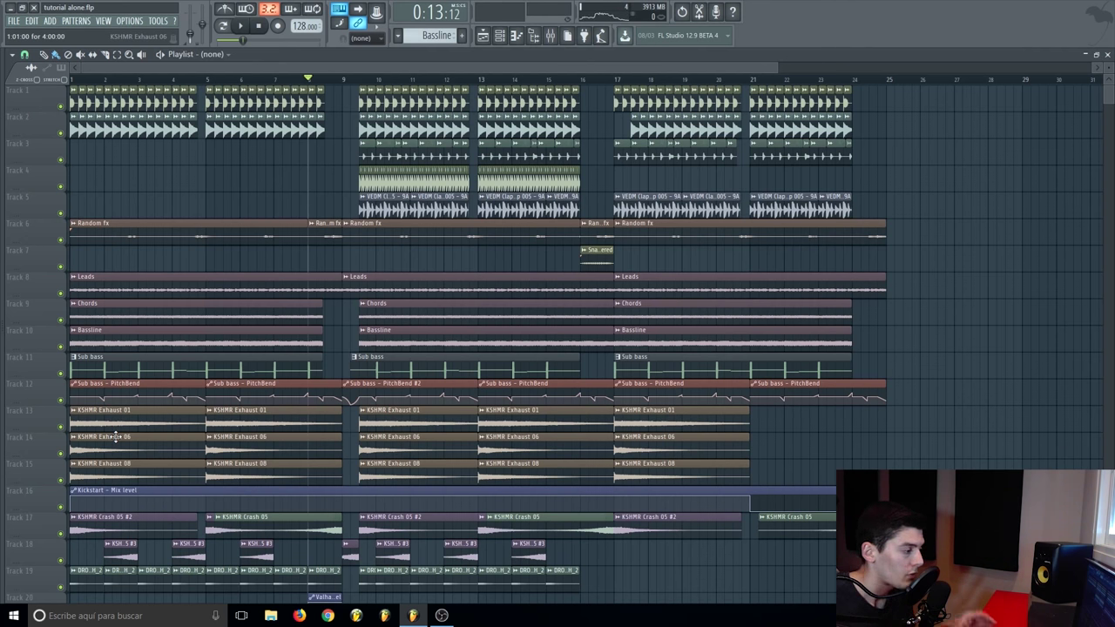
Step: Review the arrangement's layers, from the drum and melodic tracks to the exhaust, crash, noise and automation tracks
{"action": "scroll", "coordinate": [115, 438], "scroll_direction": "down", "scroll_amount": 5}
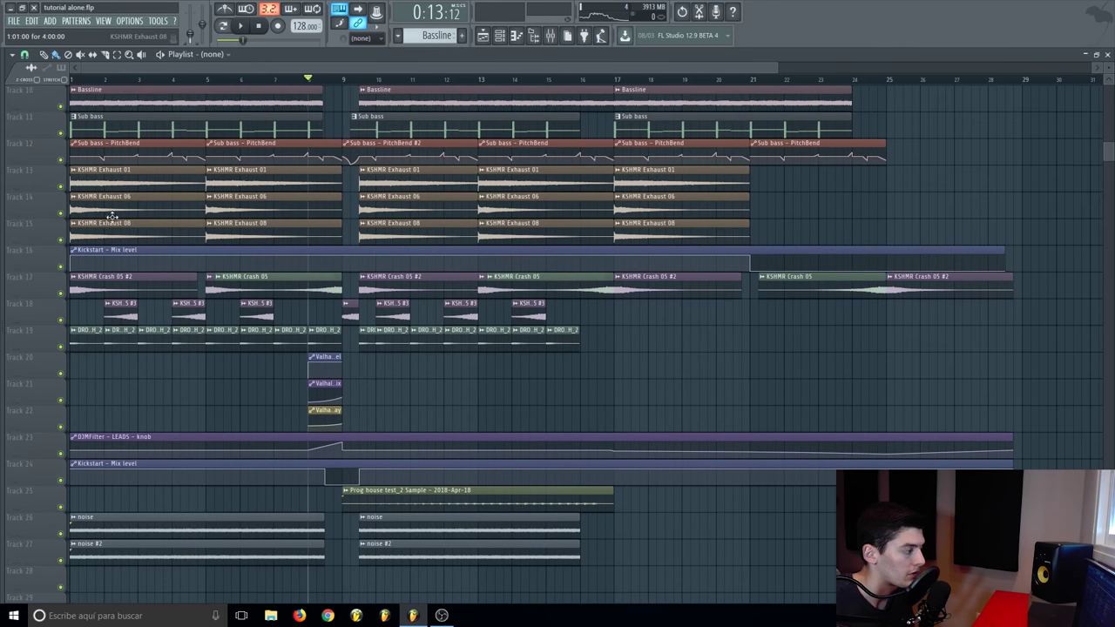
{"action": "scroll", "coordinate": [213, 396], "scroll_direction": "up", "scroll_amount": 1}
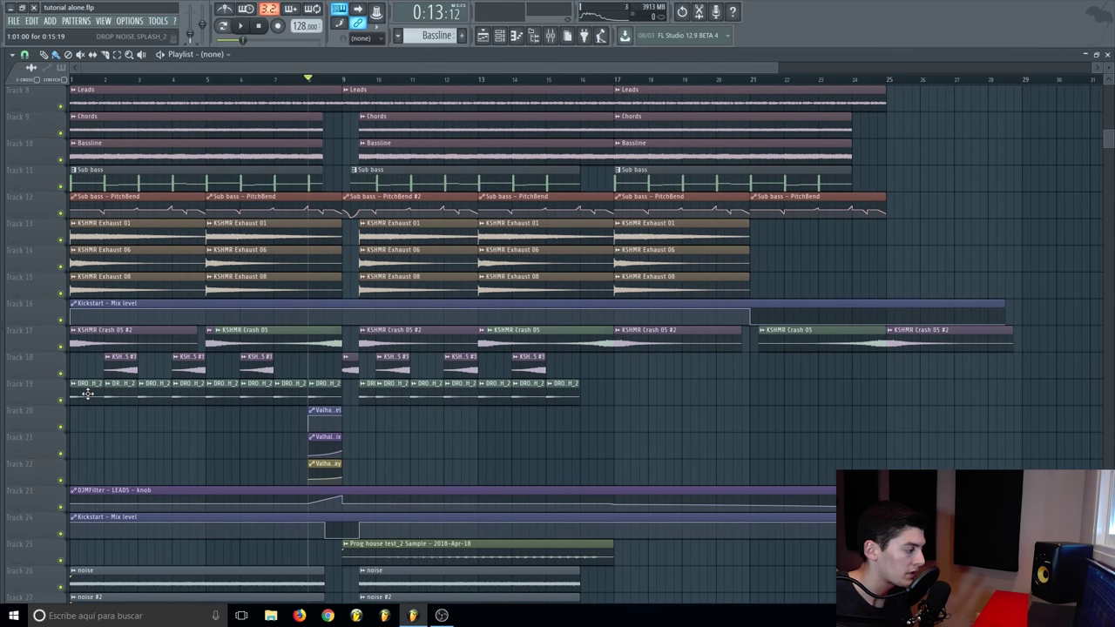
{"action": "scroll", "coordinate": [212, 419], "scroll_direction": "up", "scroll_amount": 2}
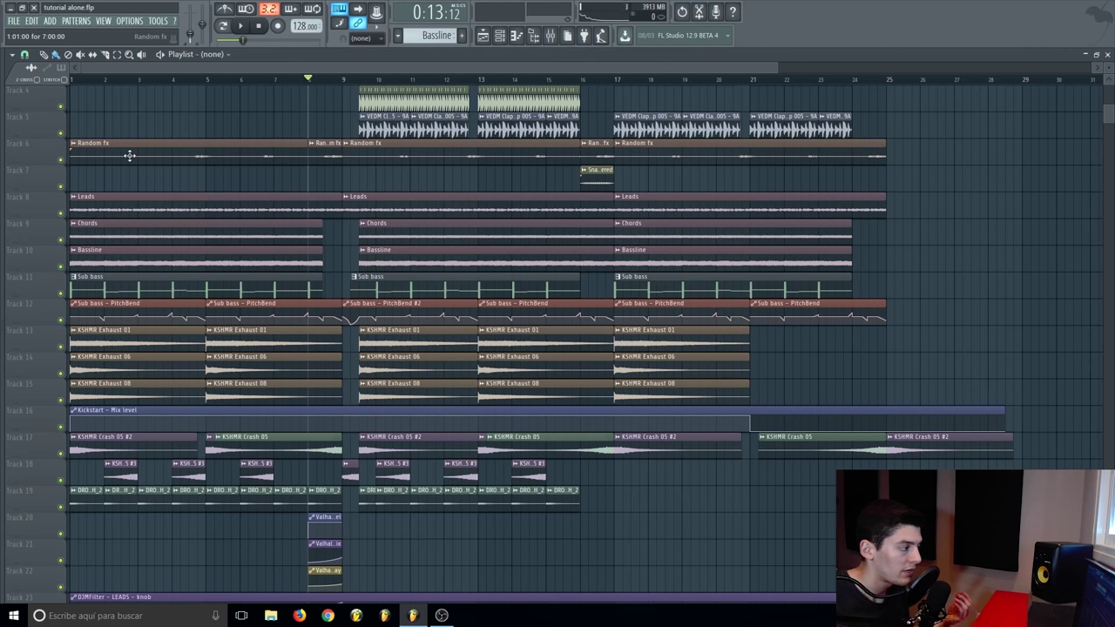
{"action": "scroll", "coordinate": [129, 156], "scroll_direction": "up", "scroll_amount": 2}
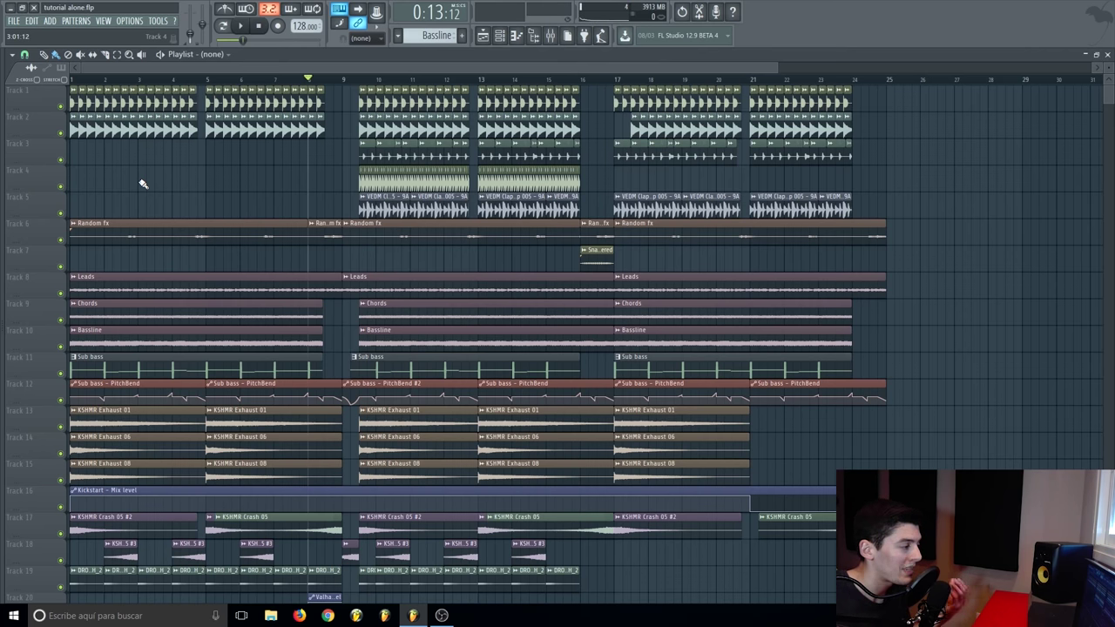
{"action": "scroll", "coordinate": [134, 229], "scroll_direction": "down", "scroll_amount": 1}
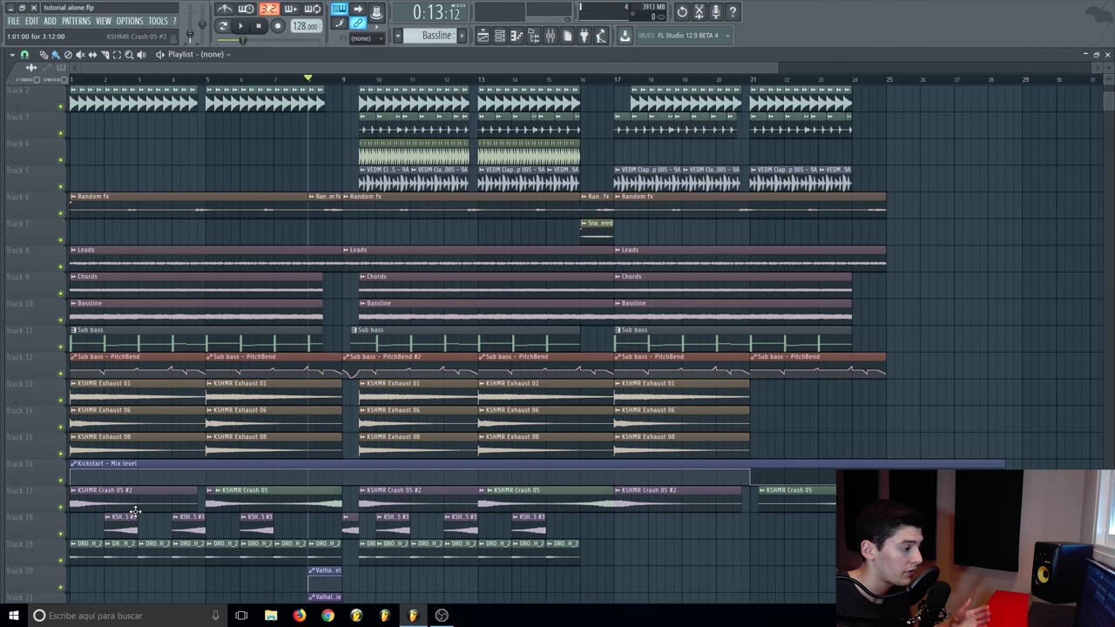
{"action": "scroll", "coordinate": [135, 512], "scroll_direction": "up", "scroll_amount": 1}
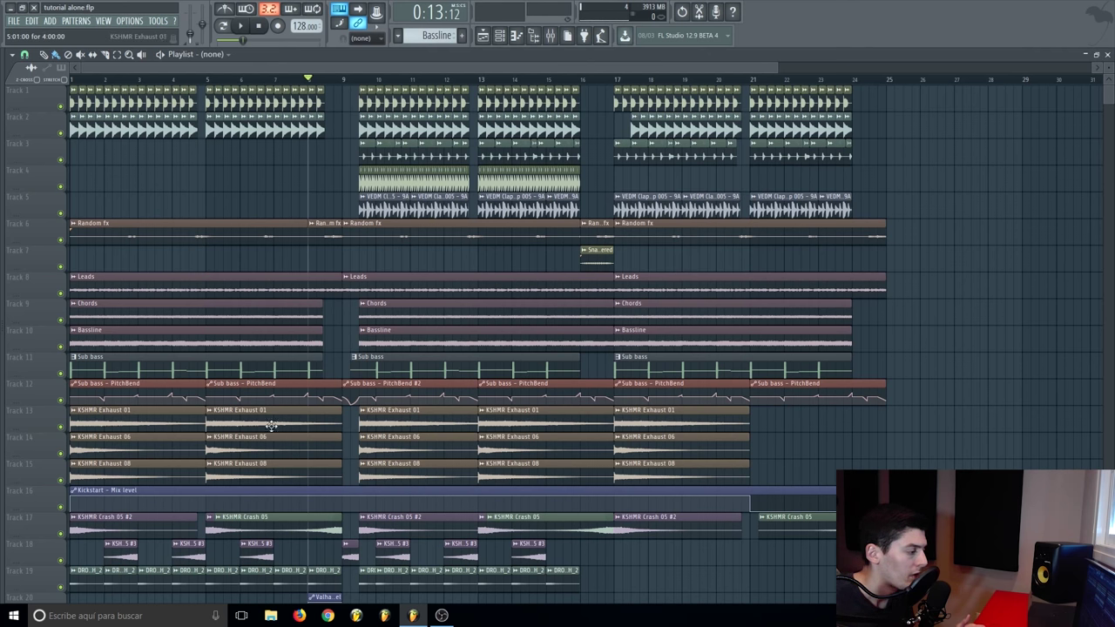
{"action": "scroll", "coordinate": [354, 233], "scroll_direction": "down", "scroll_amount": 5}
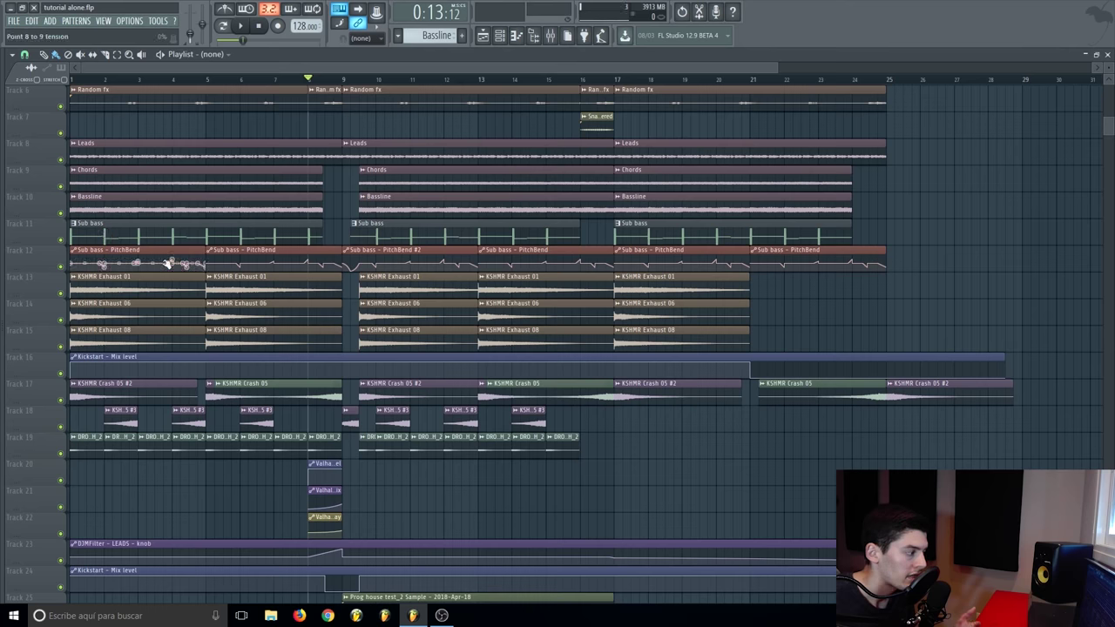
{"action": "scroll", "coordinate": [218, 331], "scroll_direction": "down", "scroll_amount": 3}
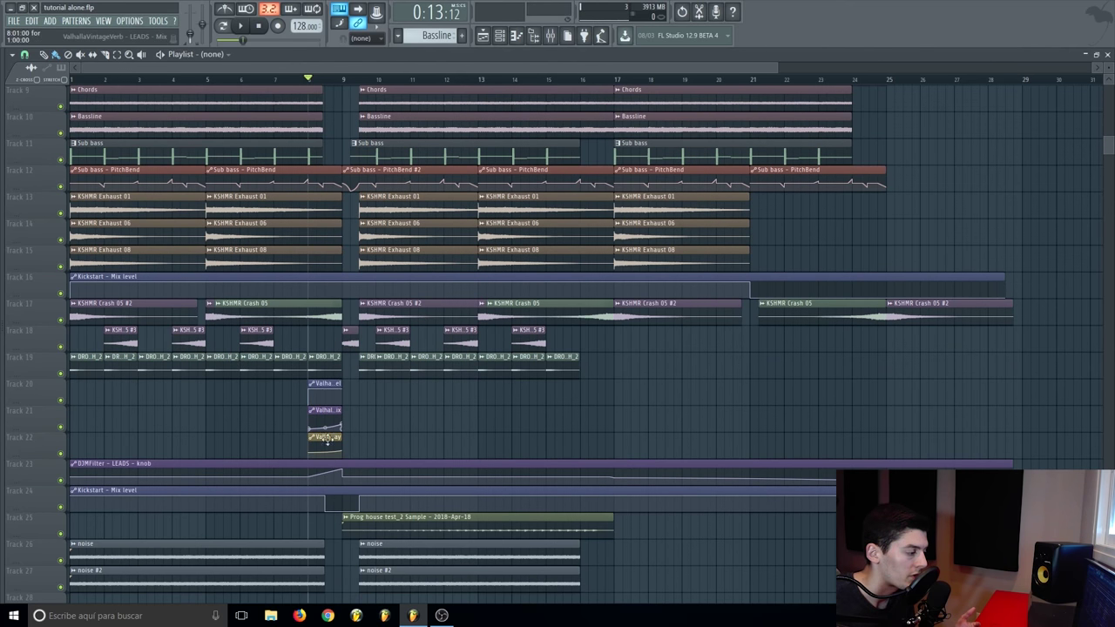
{"action": "scroll", "coordinate": [297, 431], "scroll_direction": "up", "scroll_amount": 8}
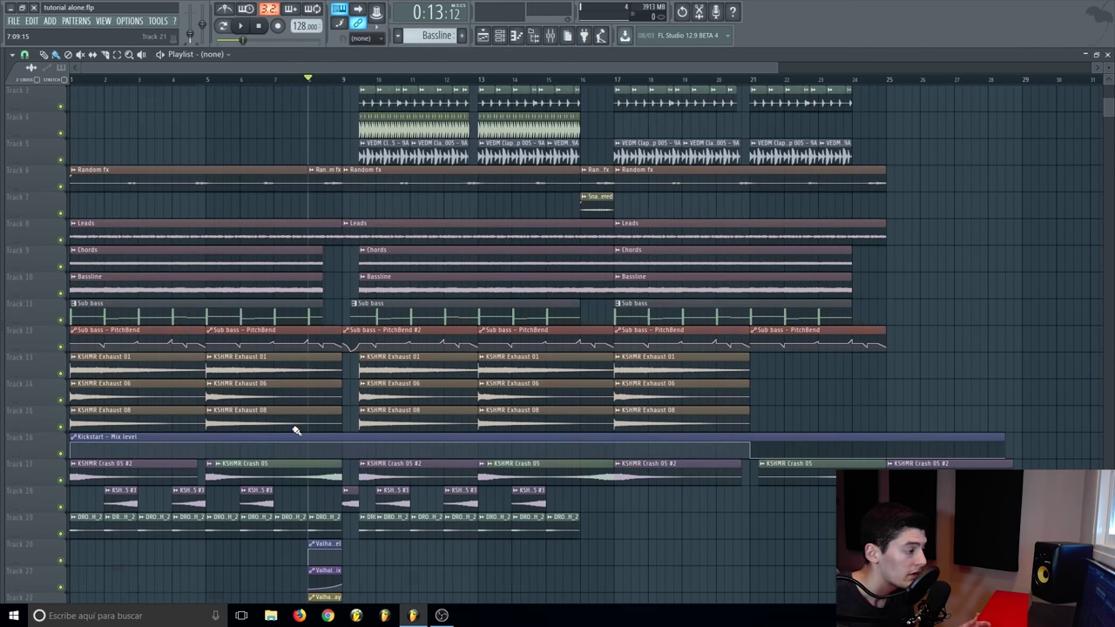